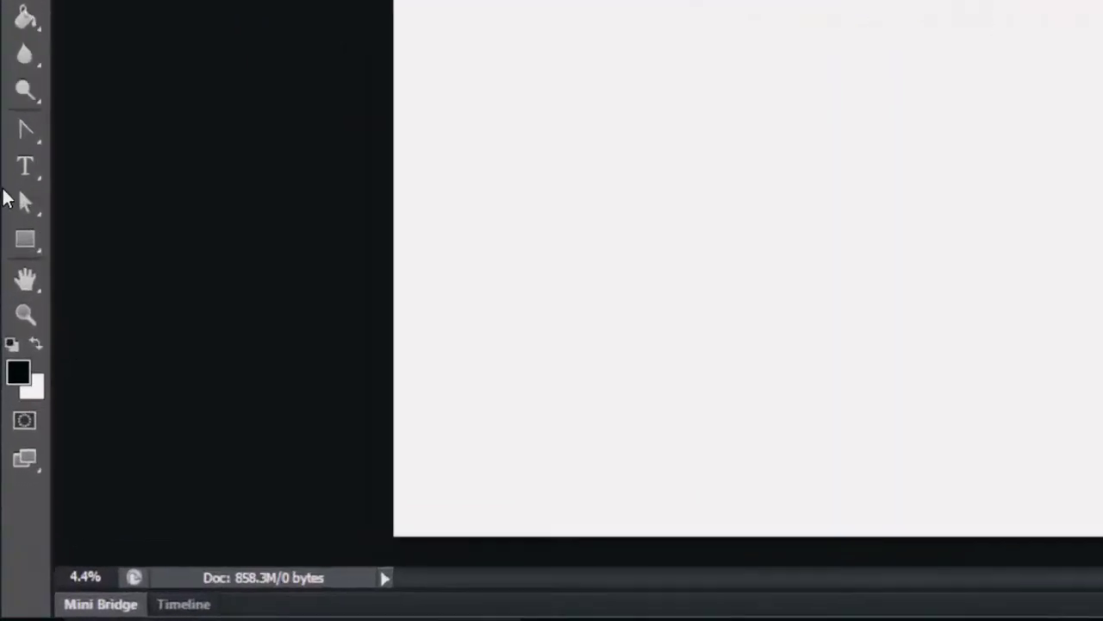
- Activate the Horizontal Type tool and try the Jammed Toaster and Gill Sans Ultra Bold font families
click(15, 375)
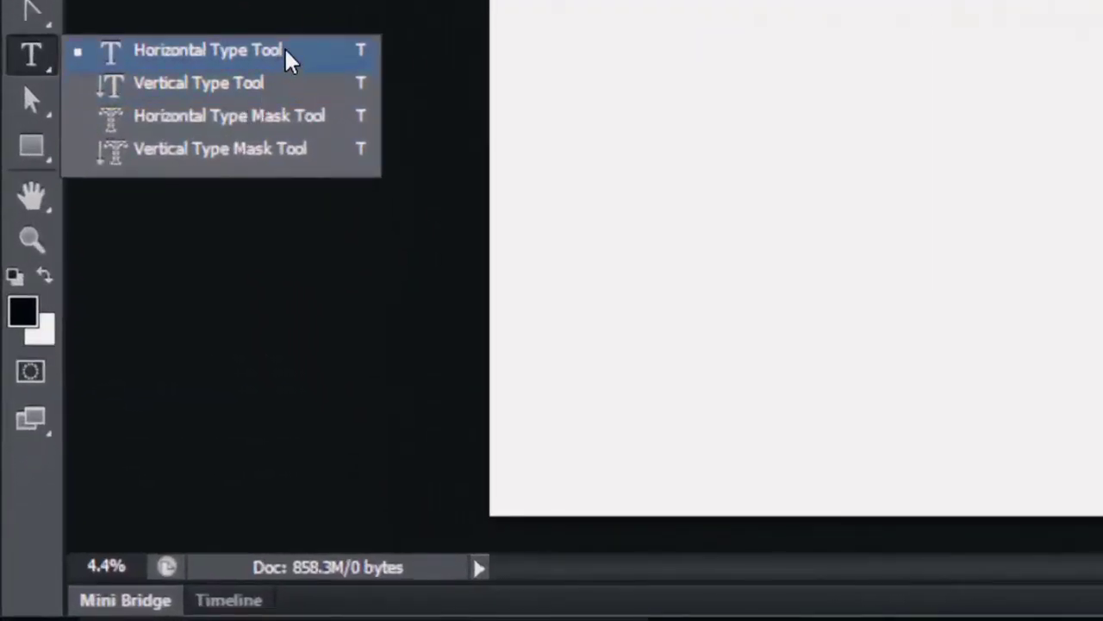
click(286, 52)
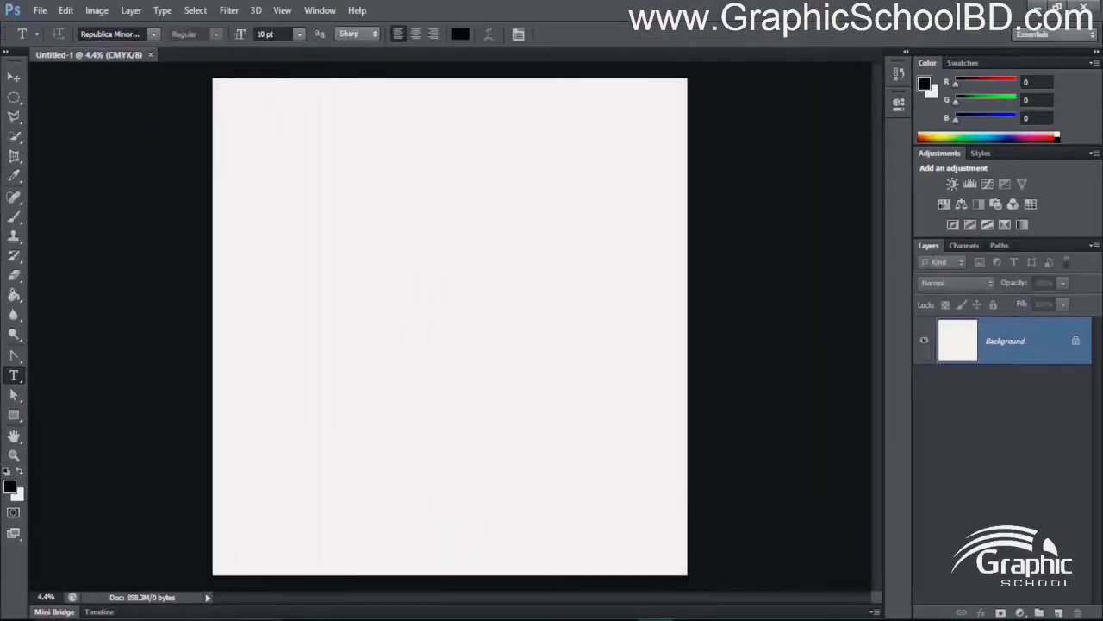
click(138, 34)
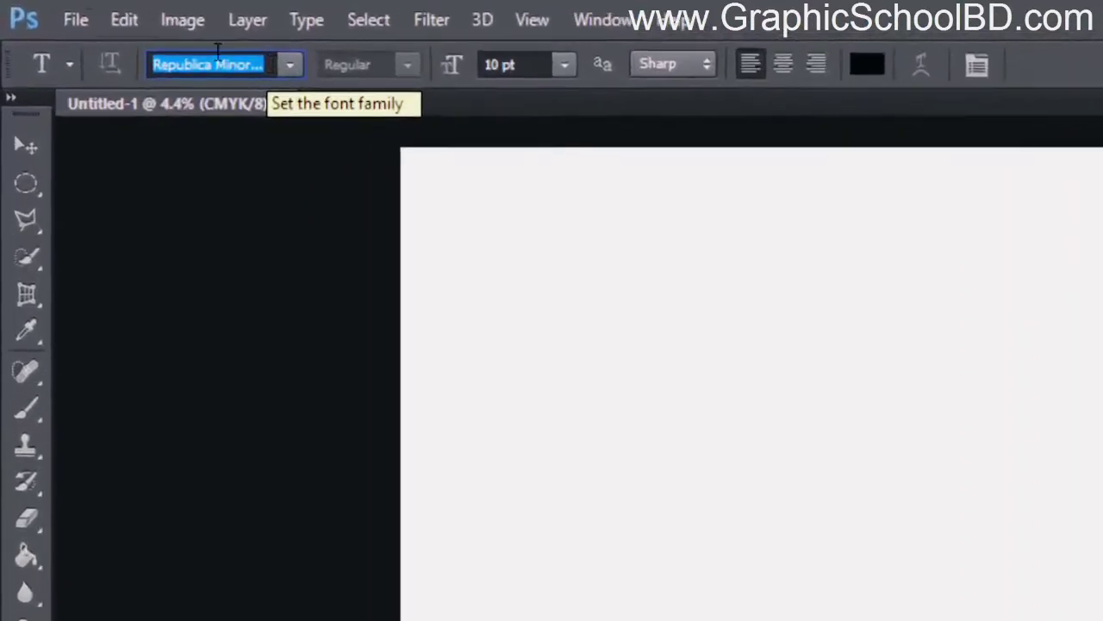
text(Jammed Toaster)
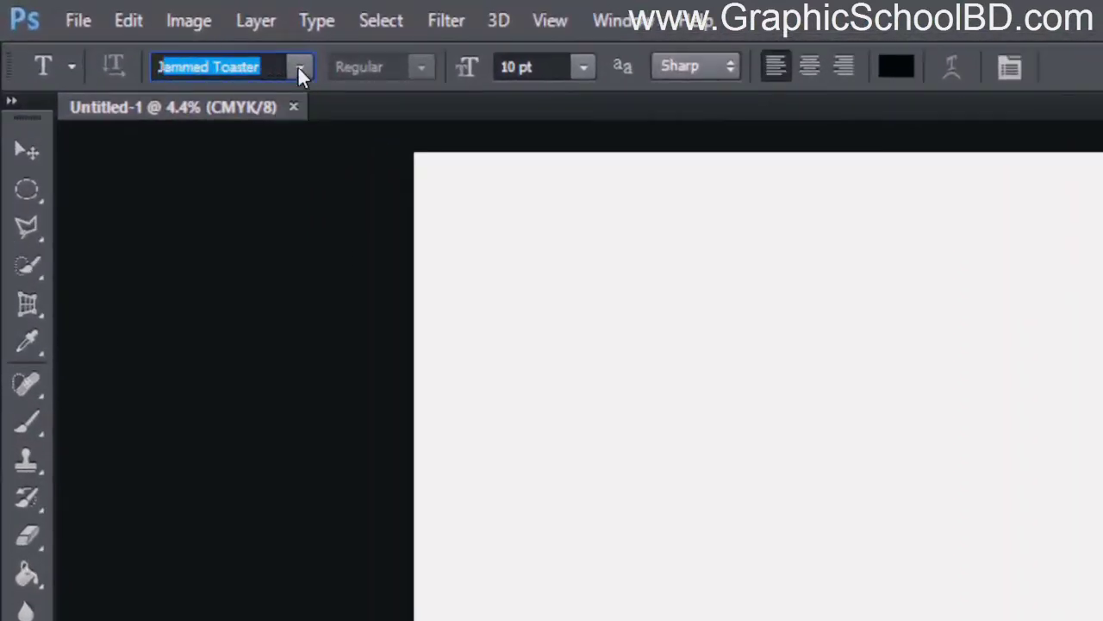
click(298, 65)
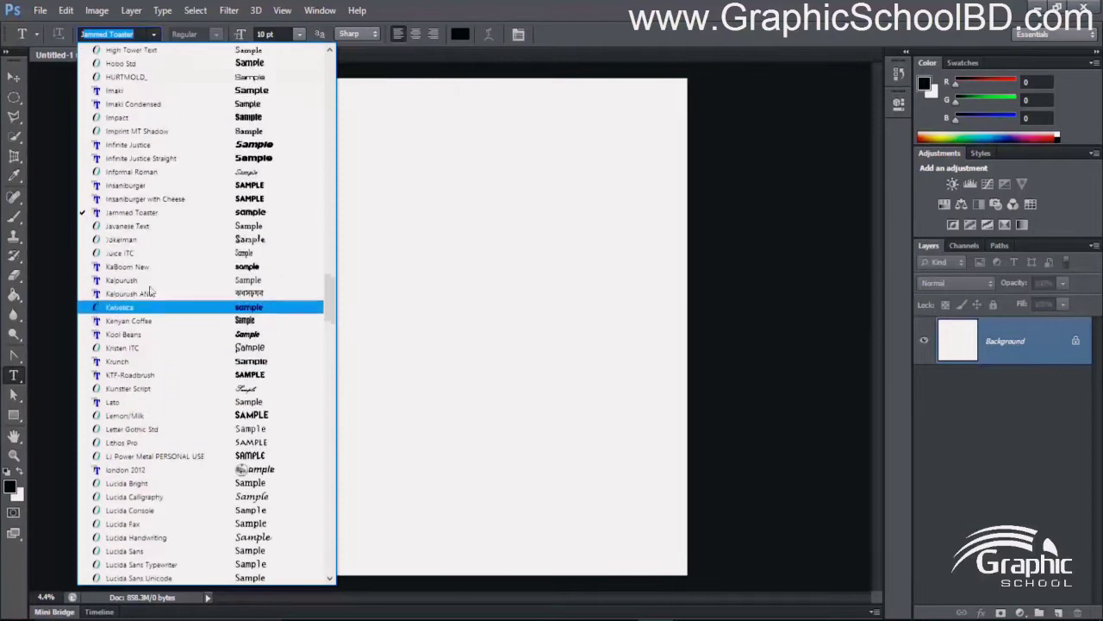
scroll(149, 293, up, 5)
click(126, 143)
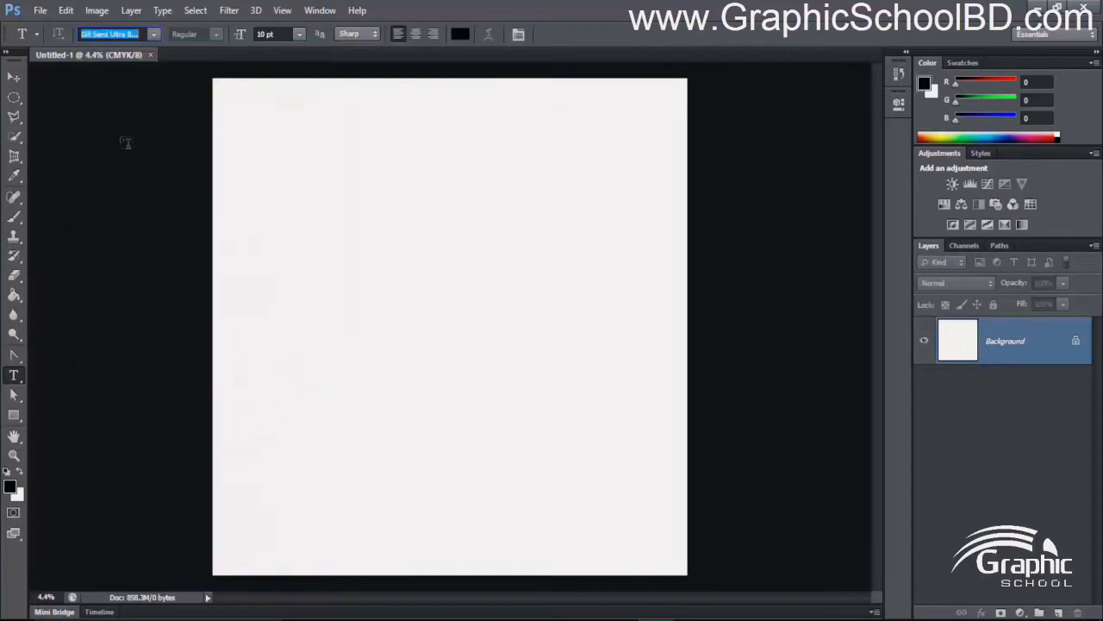
- Set the type font family to Kenyan Coffee and keep its Regular style
click(153, 35)
scroll(185, 387, up, 3)
click(213, 405)
key(Down)
key(Down)
key(Down)
key(Down)
key(Down)
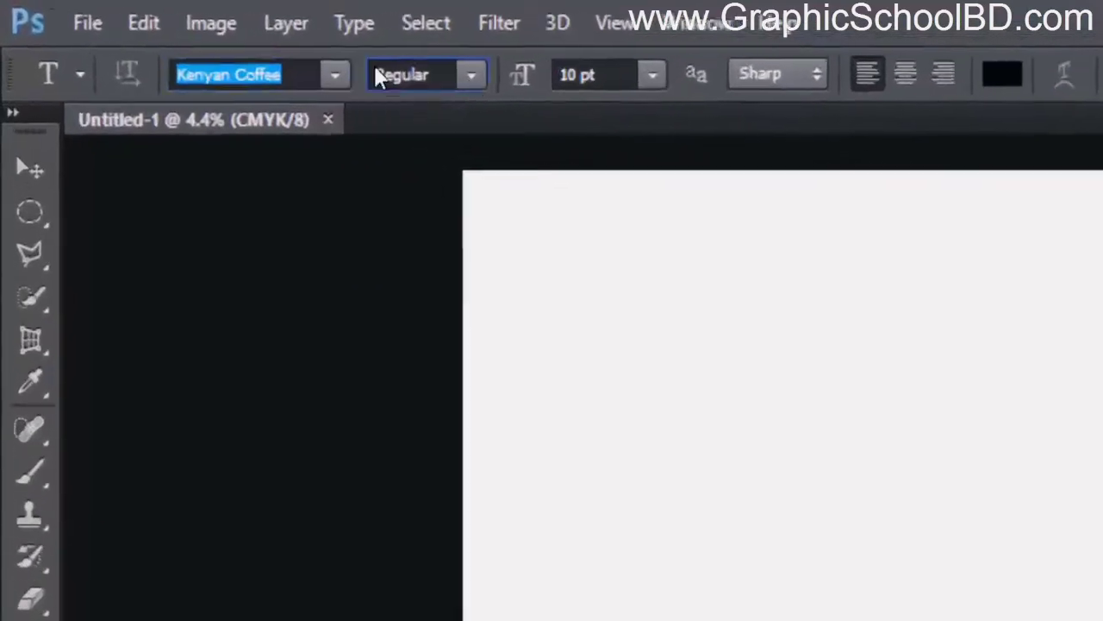
click(177, 35)
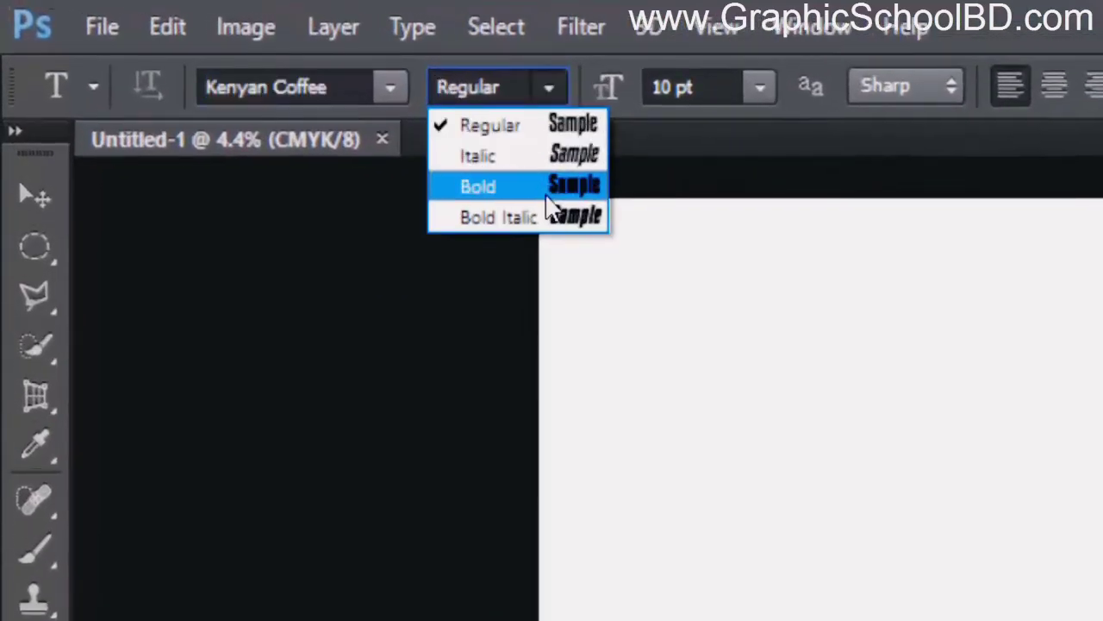
click(584, 81)
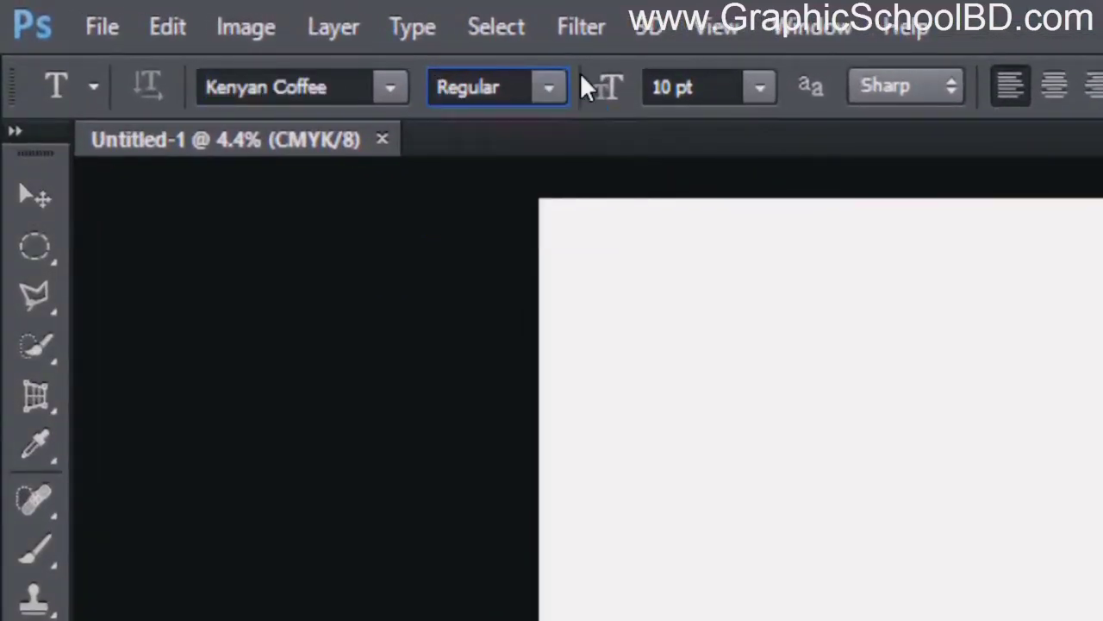
- Try font sizes of 78 pt and 30 pt, and settle on 18 pt
click(721, 86)
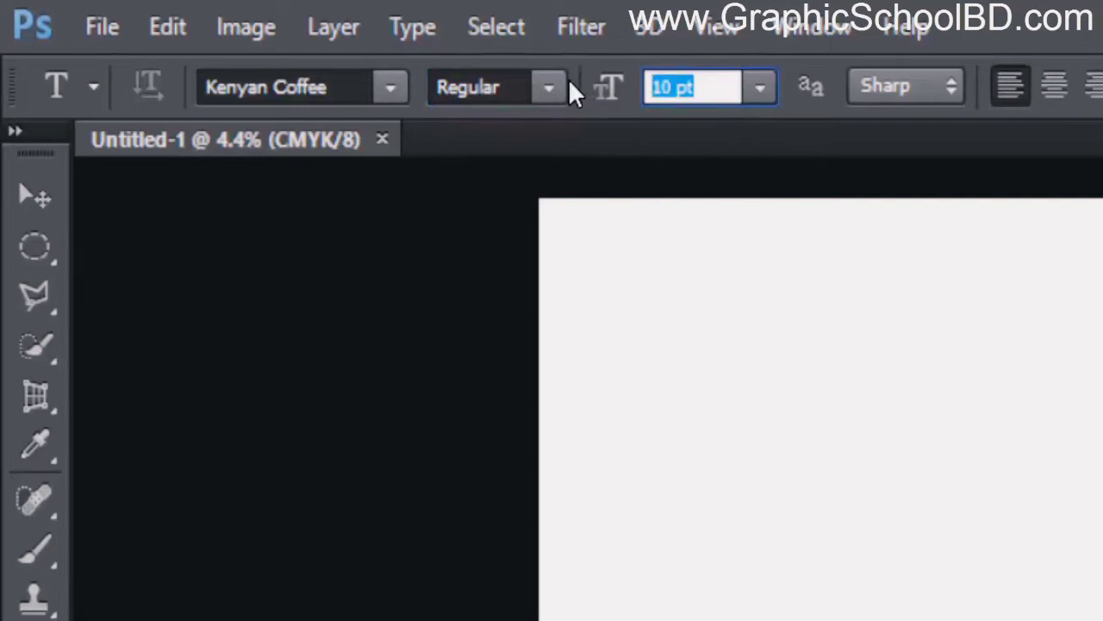
text(78)
key(Return)
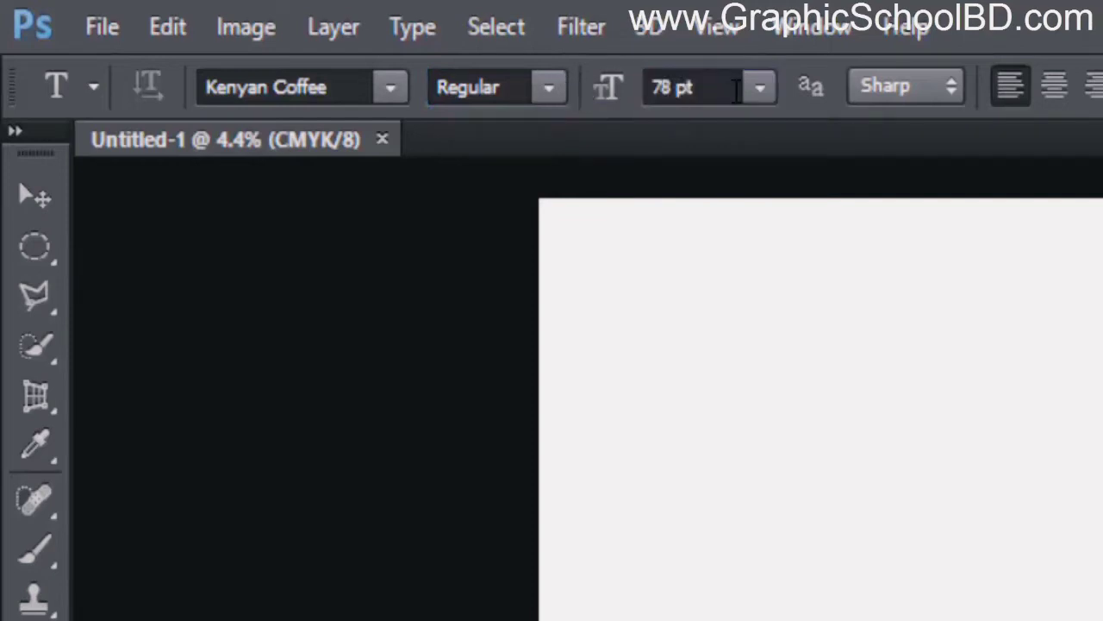
click(761, 95)
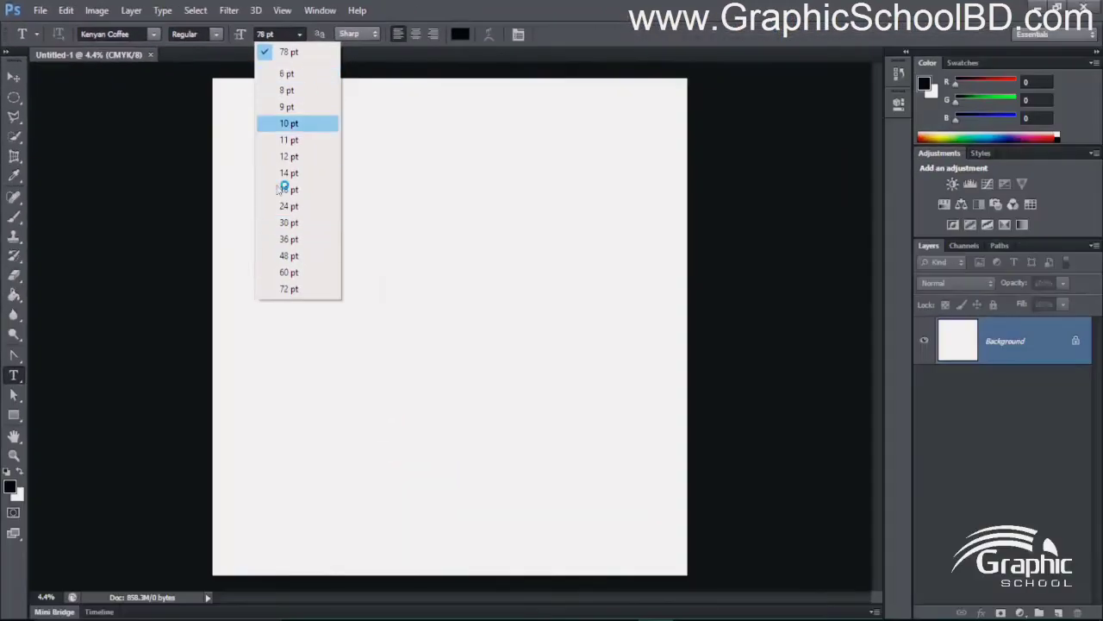
click(317, 221)
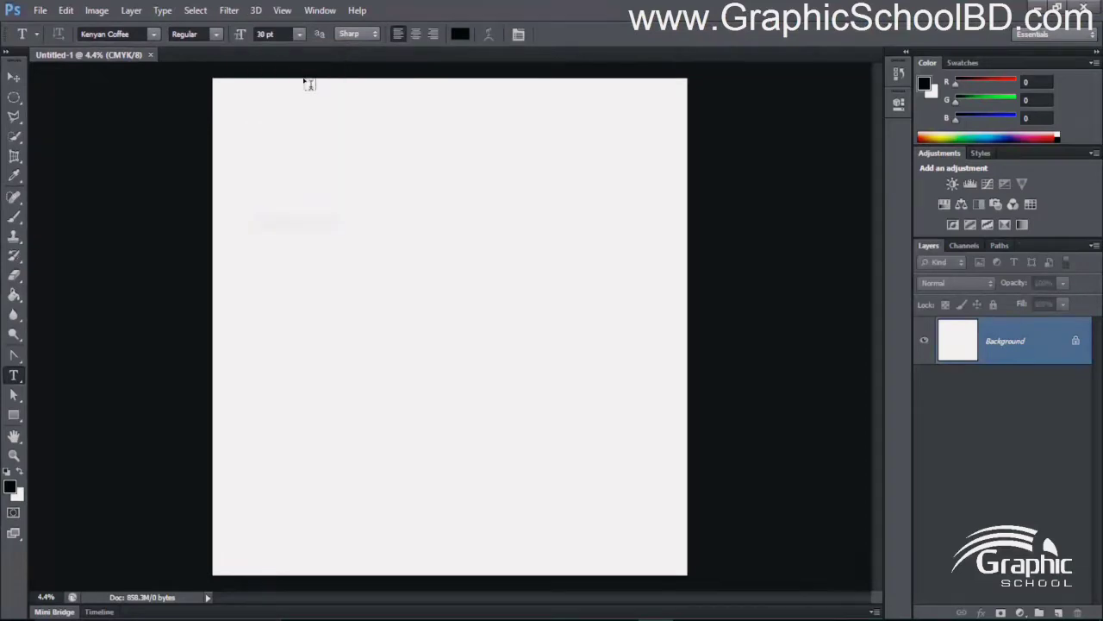
click(299, 35)
click(293, 190)
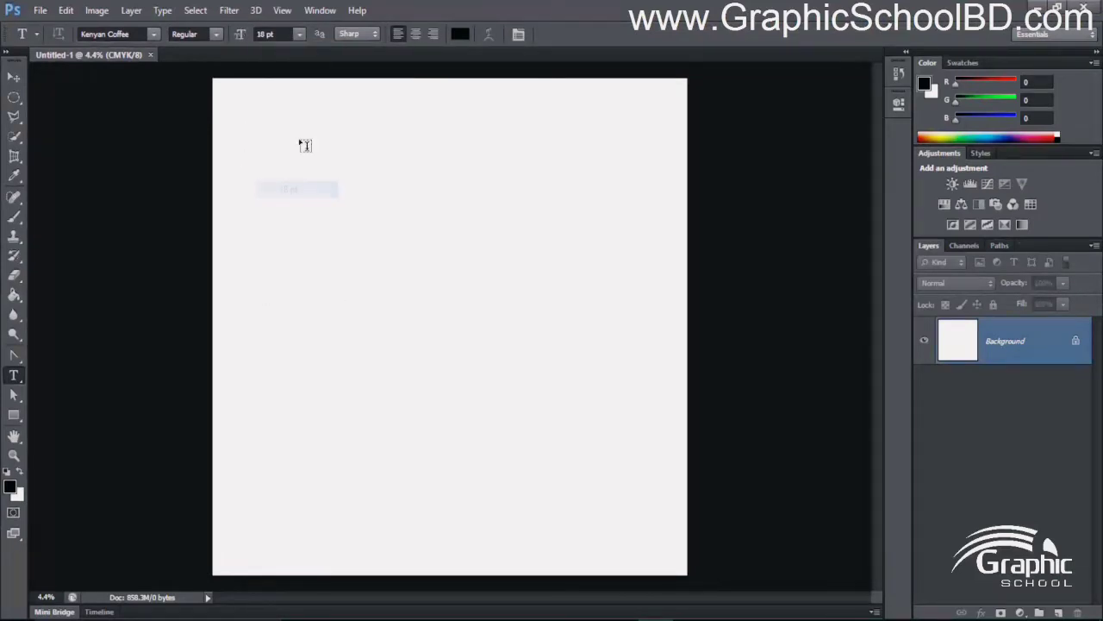
click(353, 36)
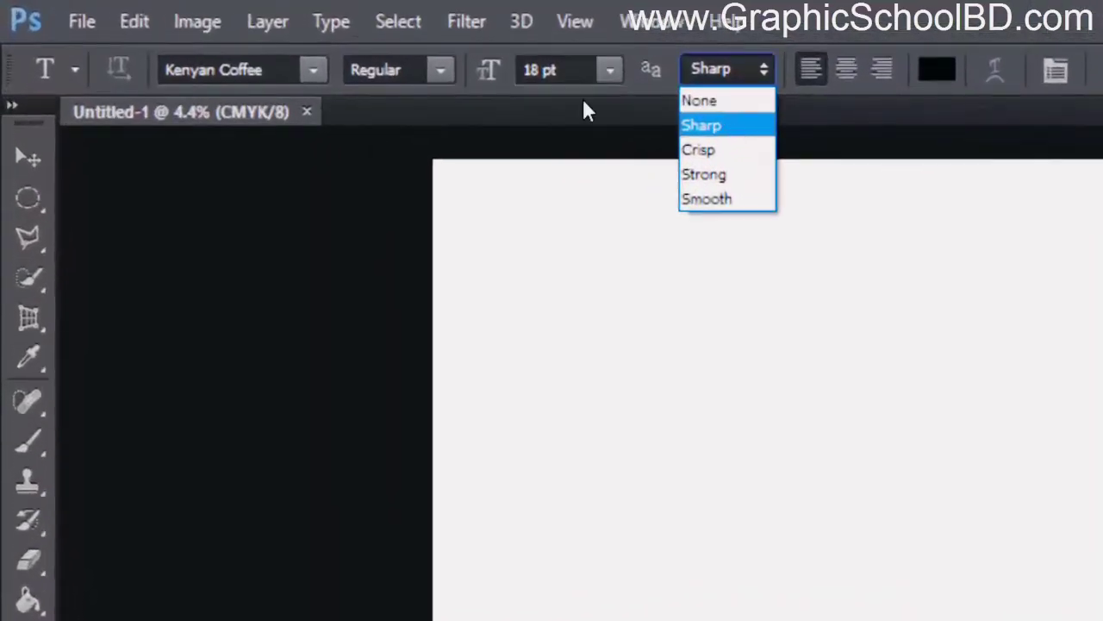
click(583, 111)
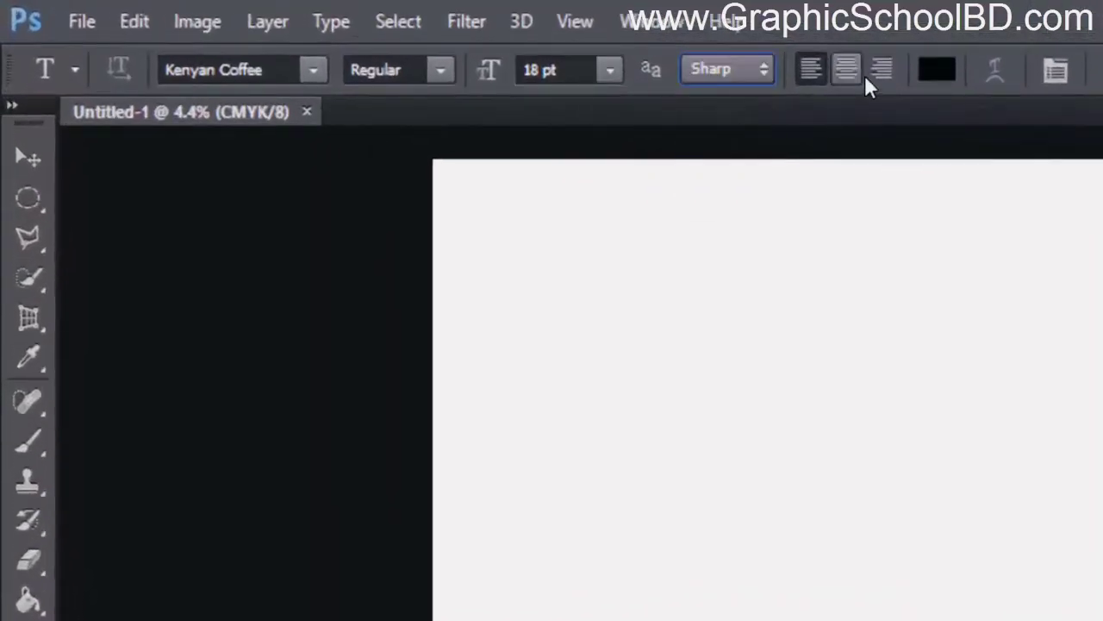
click(848, 70)
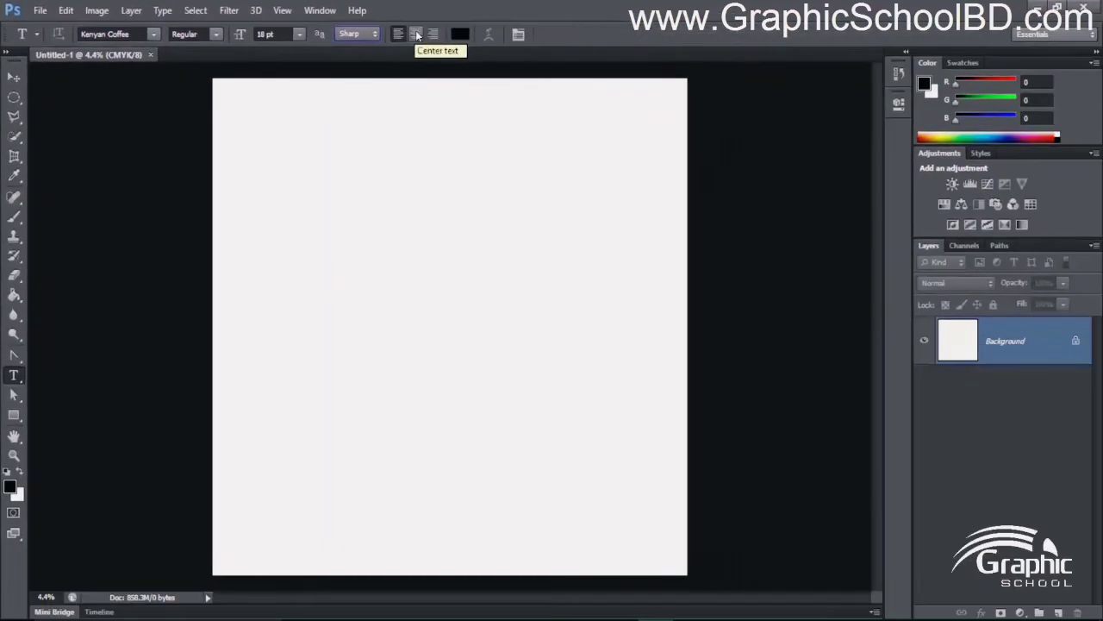
click(463, 34)
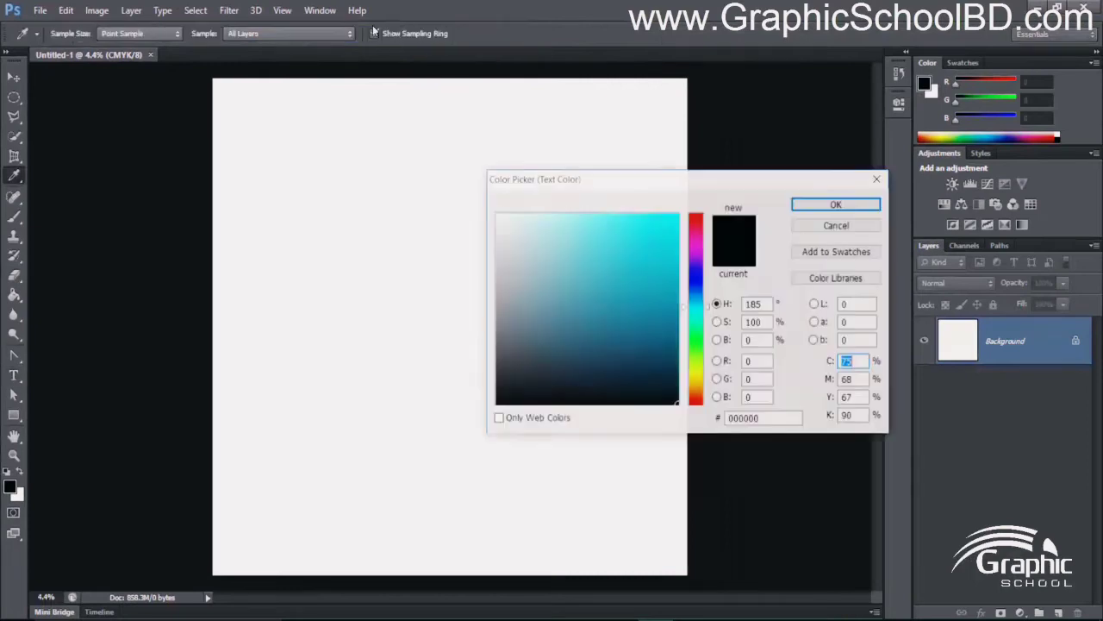
click(834, 225)
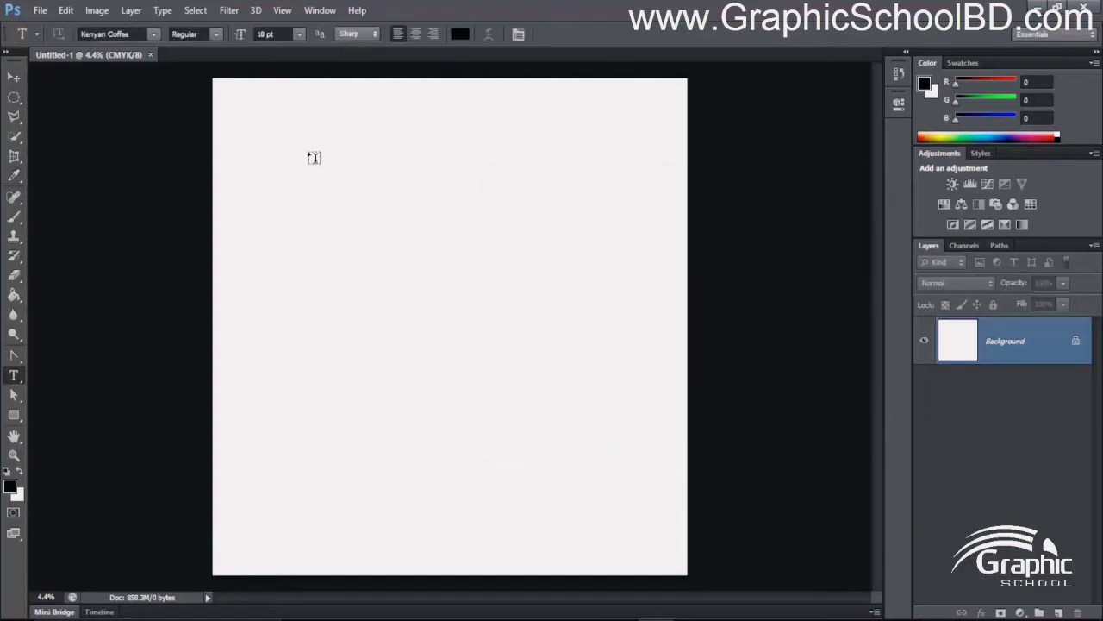
drag(230, 174, 673, 454)
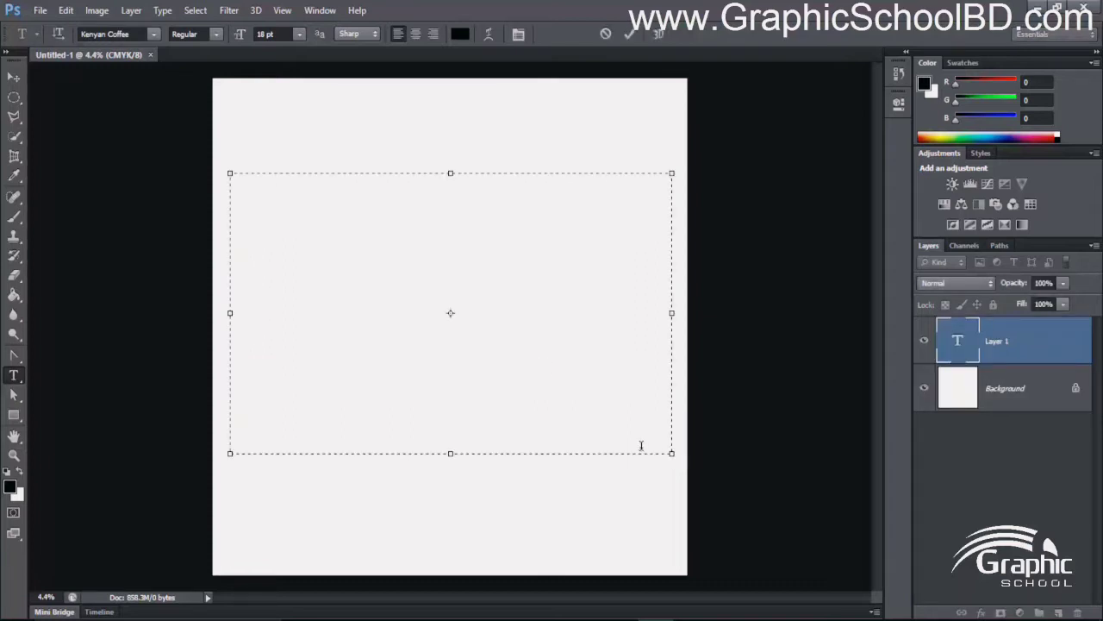
key(ctrl+v)
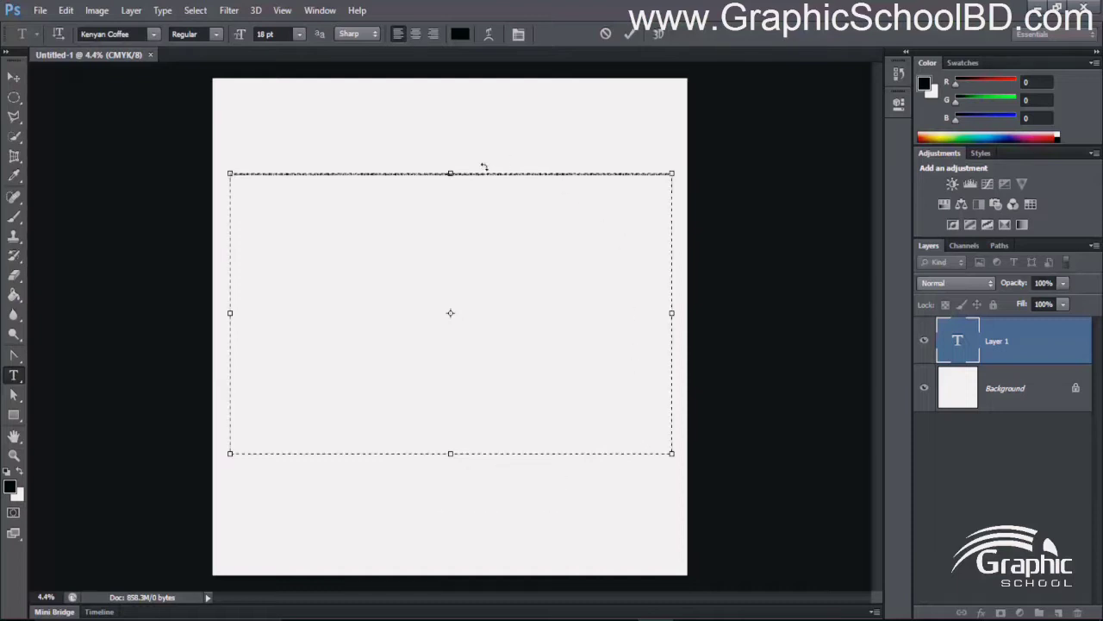
key(ctrl+z)
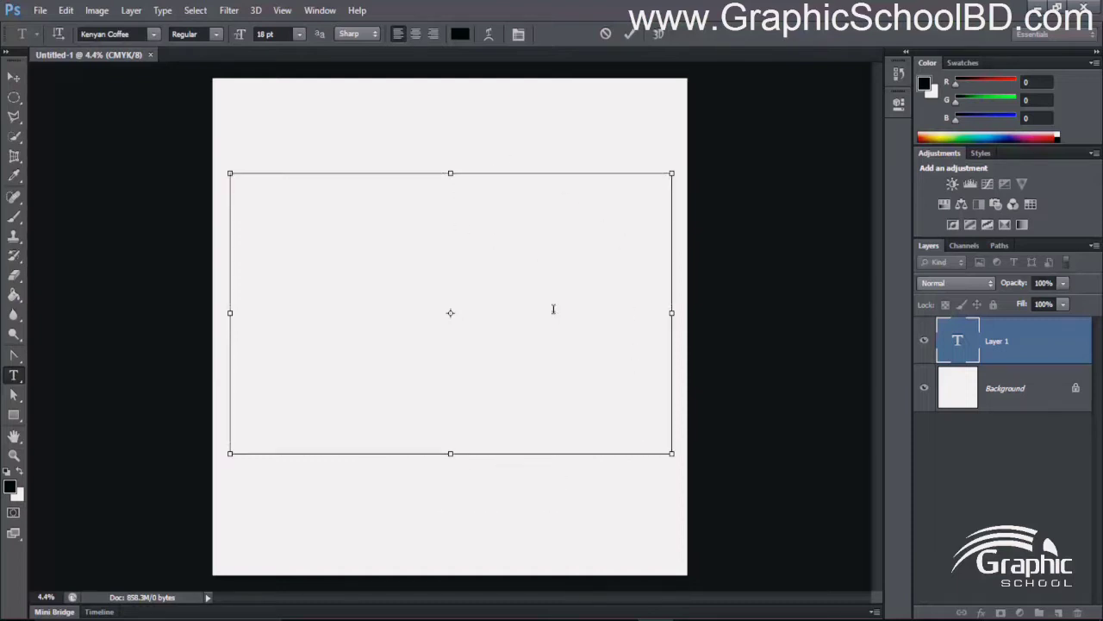
click(606, 33)
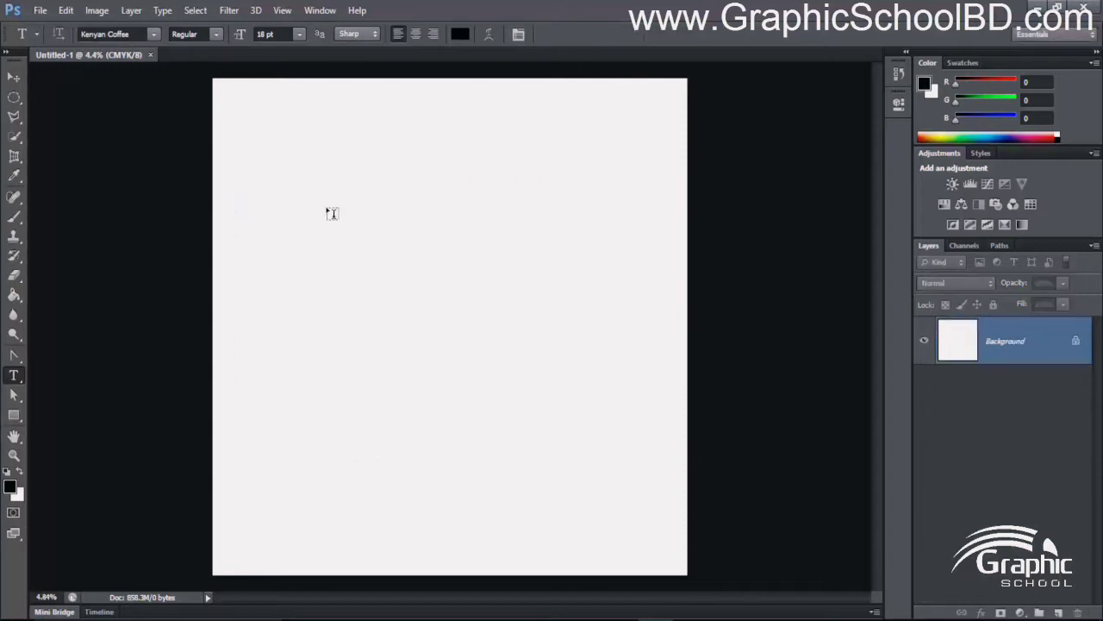
- Draw a small paragraph text box above the canvas centre, paste the copied Lorem Ipsum description into it and commit the text
drag(328, 225, 442, 293)
key(ctrl+v)
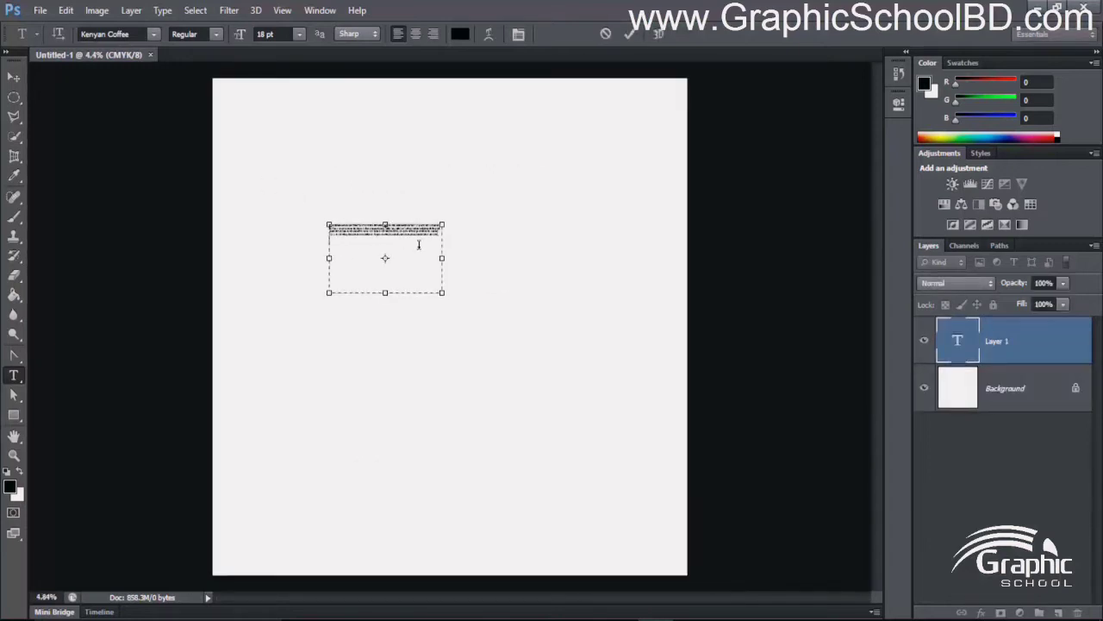
scroll(408, 234, up, 12)
click(629, 36)
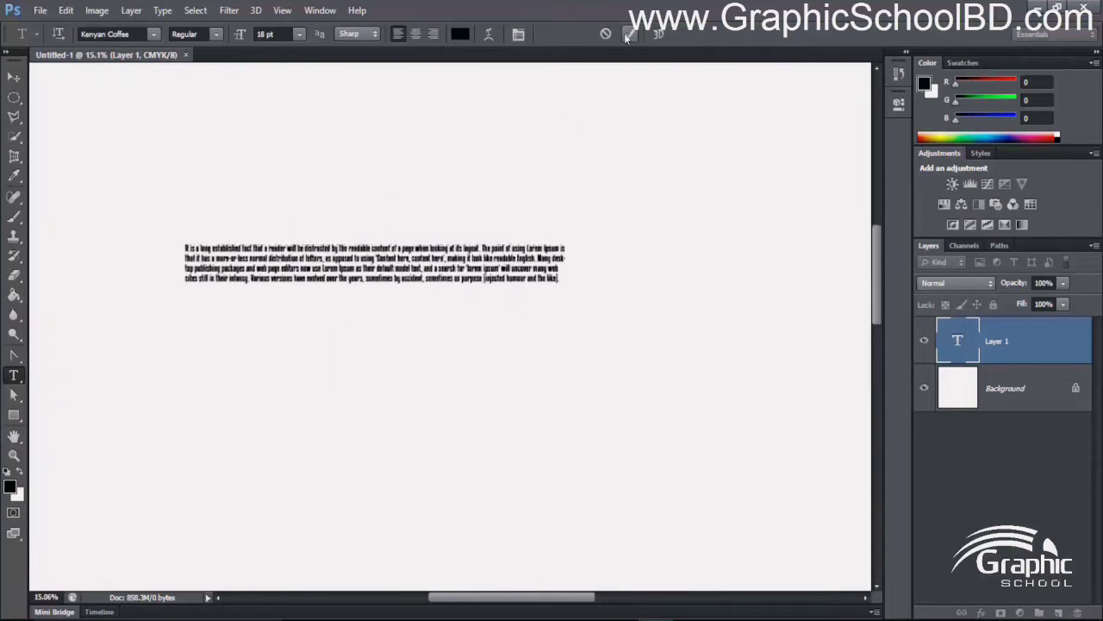
- Select all of the paragraph text, try centre and right alignment, and return it to left alignment
scroll(427, 262, up, 12)
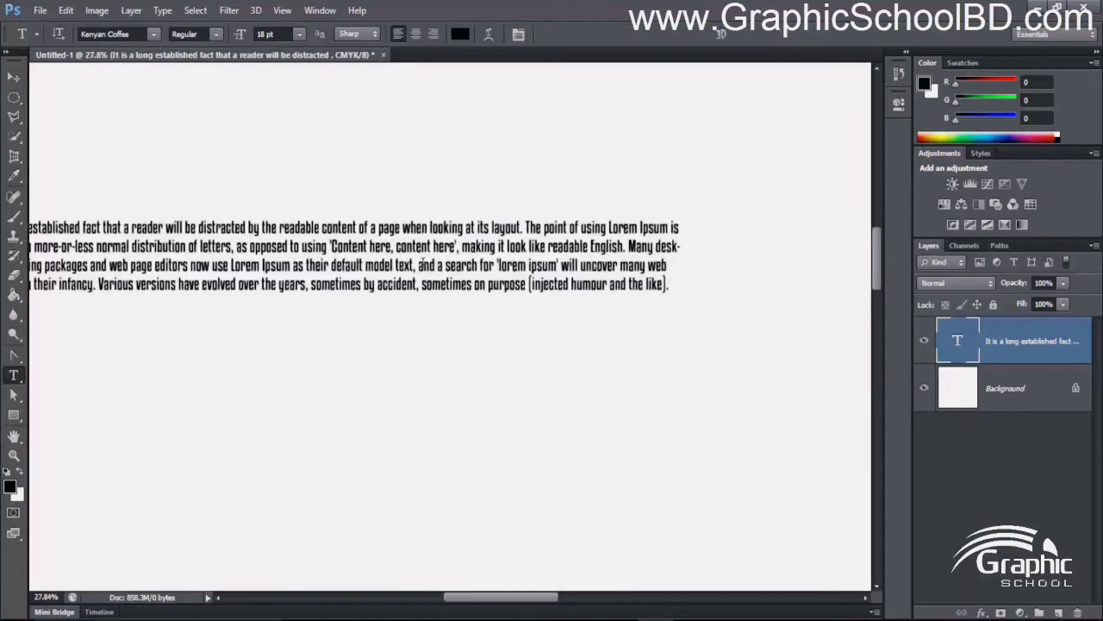
scroll(478, 291, down, 10)
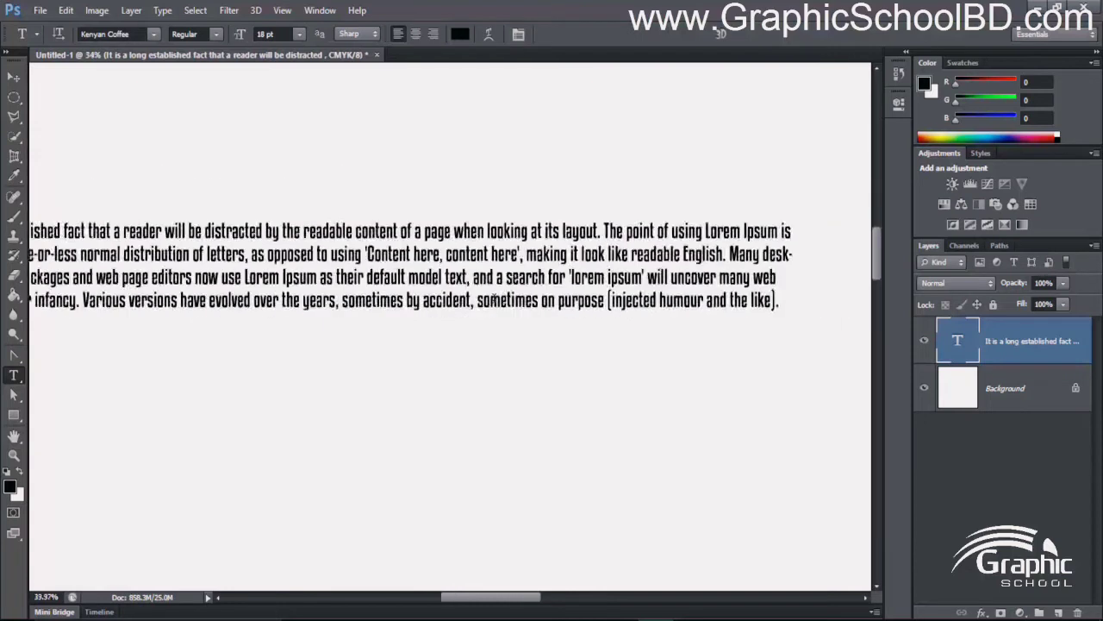
scroll(473, 295, up, 3)
scroll(474, 295, up, 3)
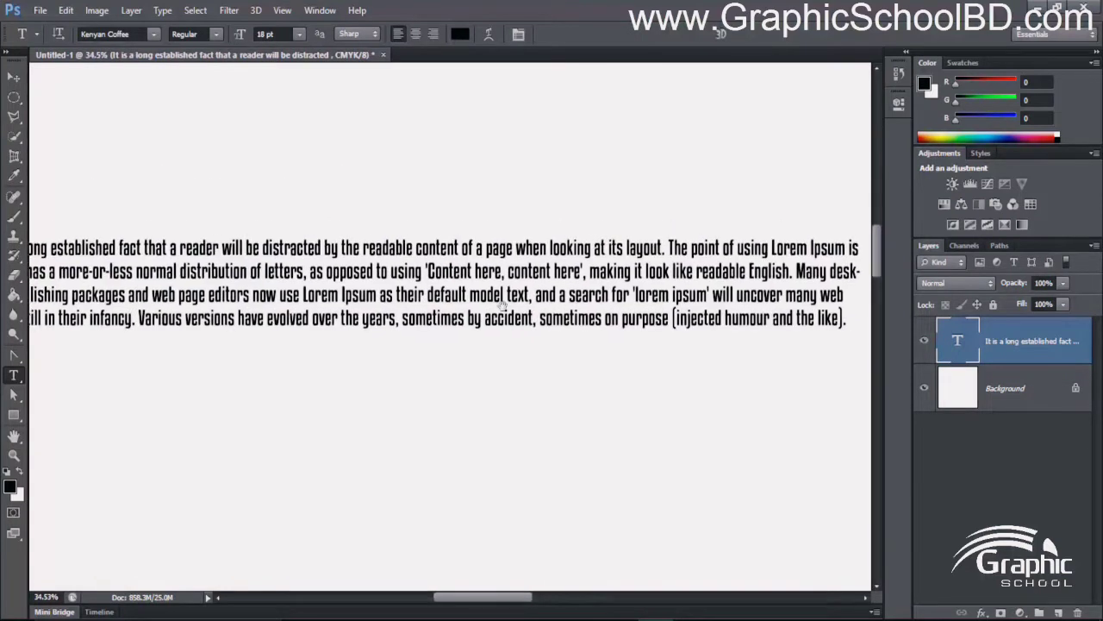
scroll(504, 295, down, 3)
click(497, 292)
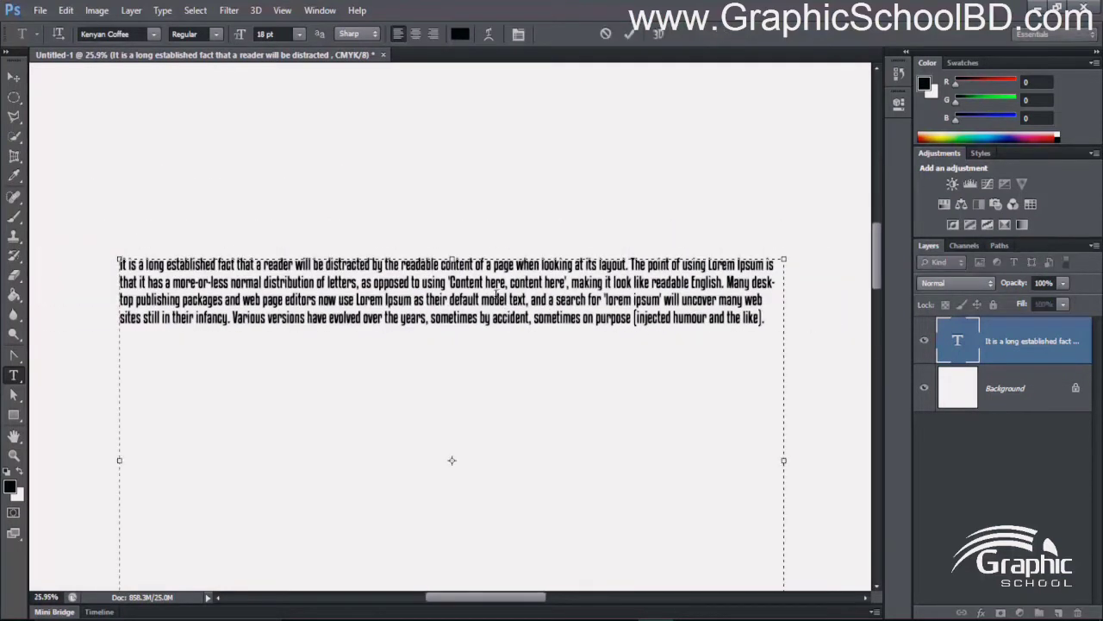
key(ctrl+a)
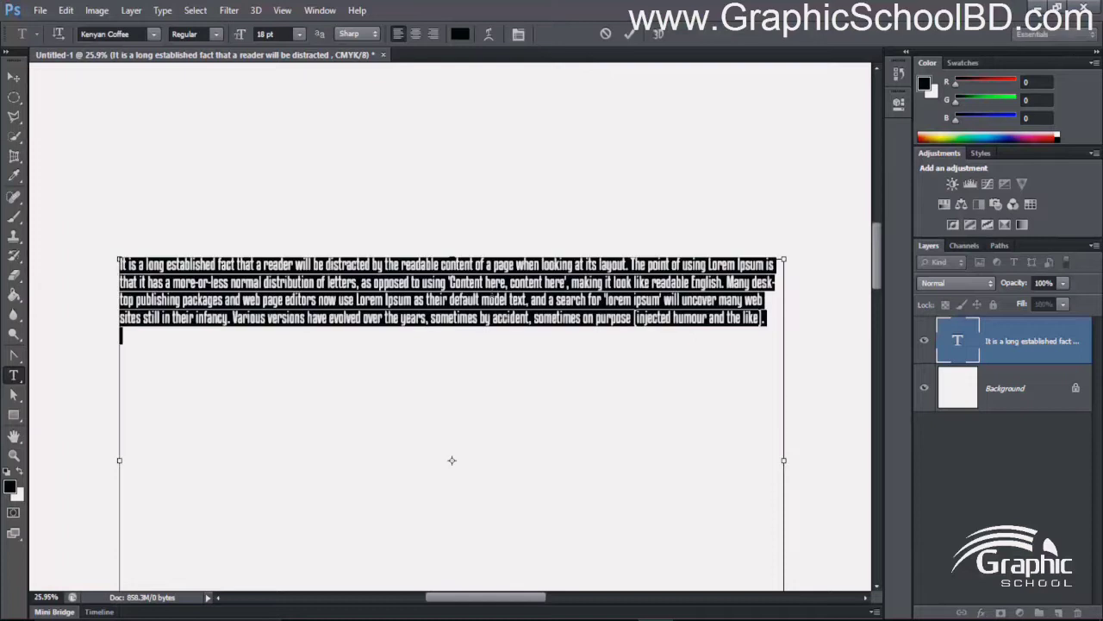
click(417, 34)
click(434, 34)
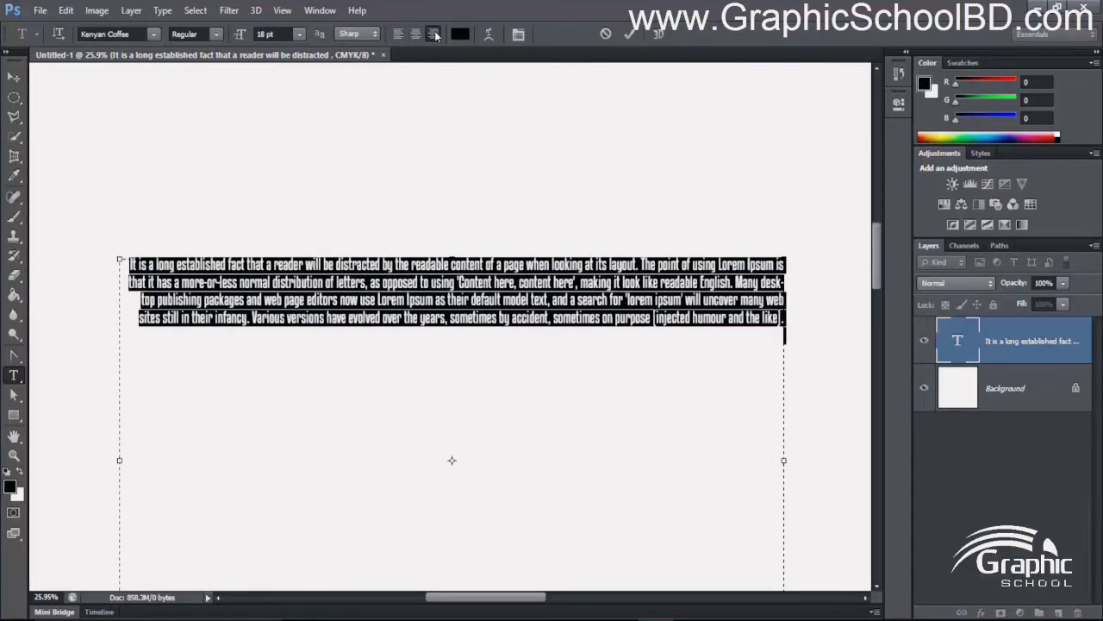
click(399, 35)
- Change the font family of the selected paragraph to Sansation
click(146, 37)
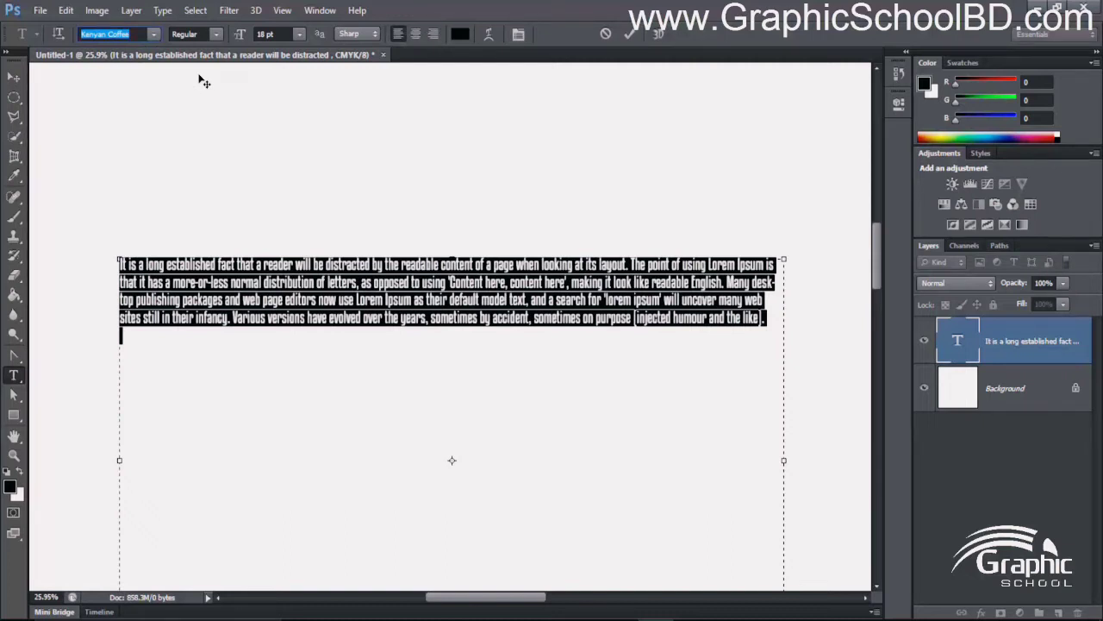
text(Sansation)
key(Return)
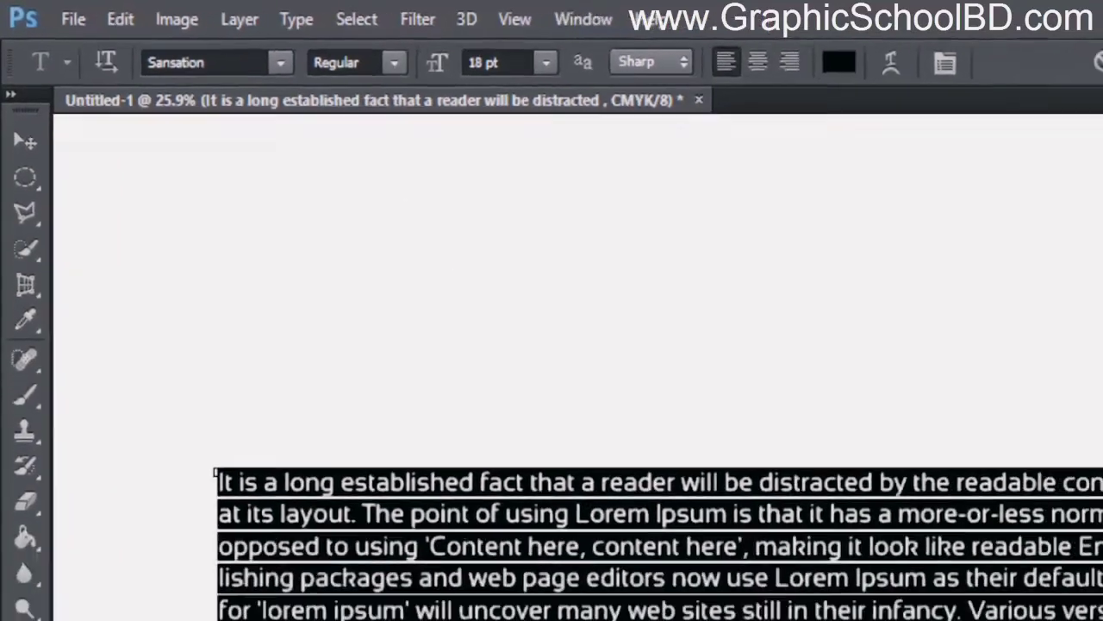
- Reselect the whole paragraph and set its font size to 25 pt
click(787, 400)
drag(689, 372, 103, 166)
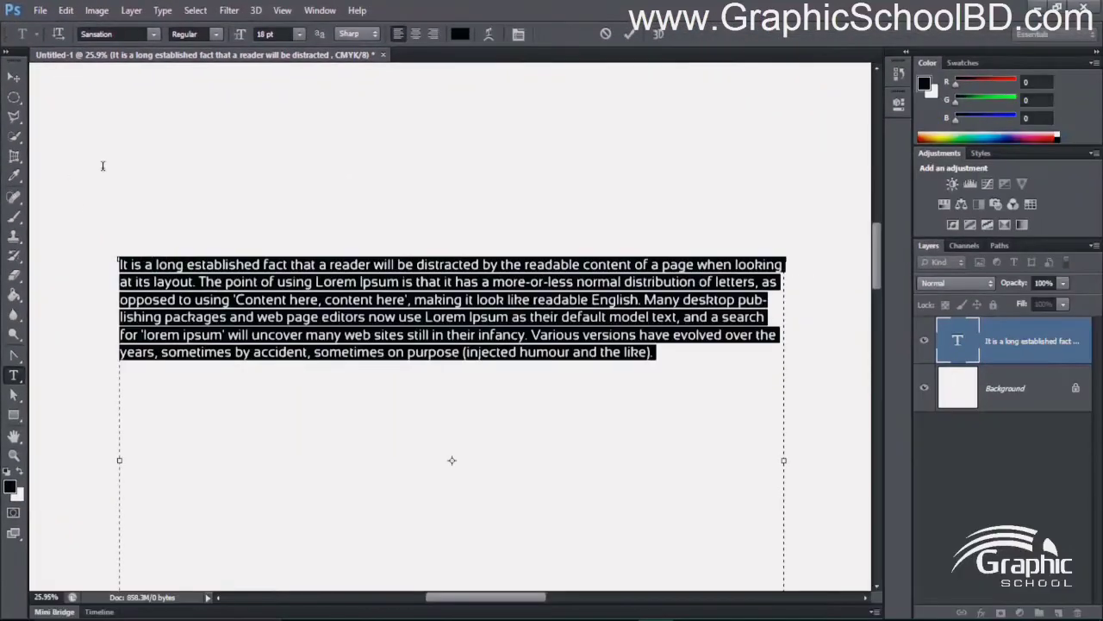
click(278, 34)
text(25)
key(Return)
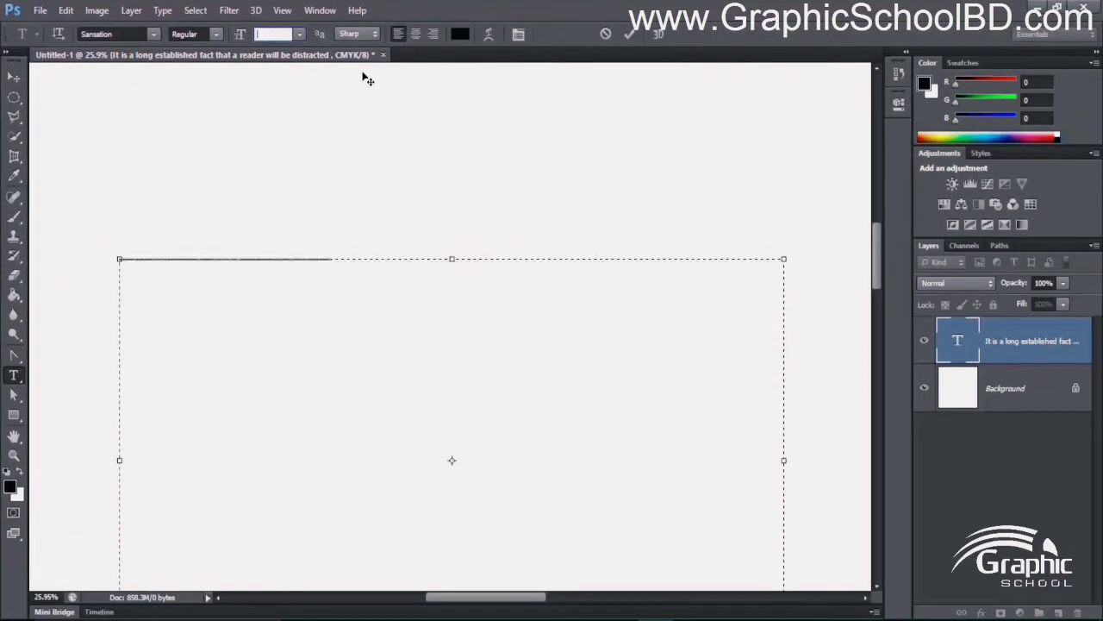
click(450, 317)
scroll(457, 369, down, 3)
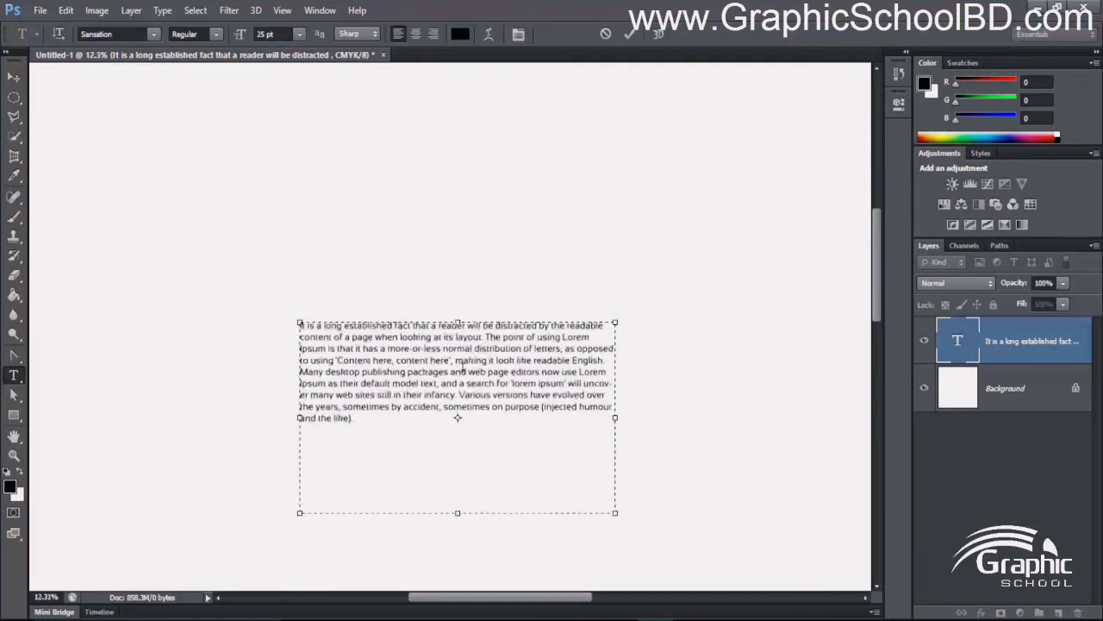
- Clear the selection on the resized paragraph text and commit the text edit
scroll(481, 382, down, 1)
scroll(481, 383, up, 4)
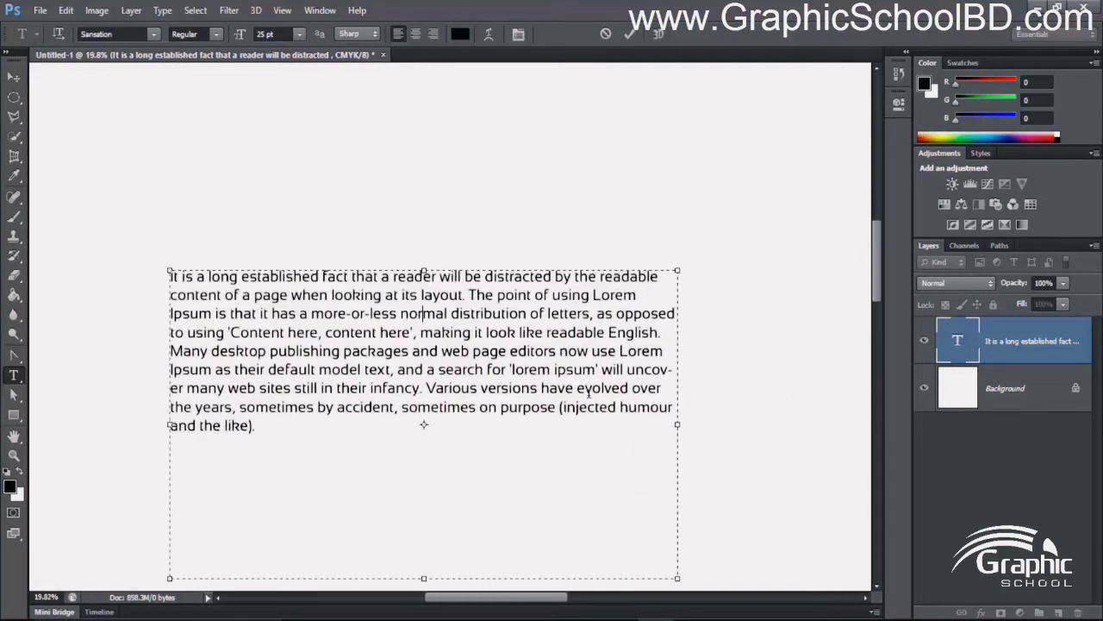
scroll(673, 332, down, 2)
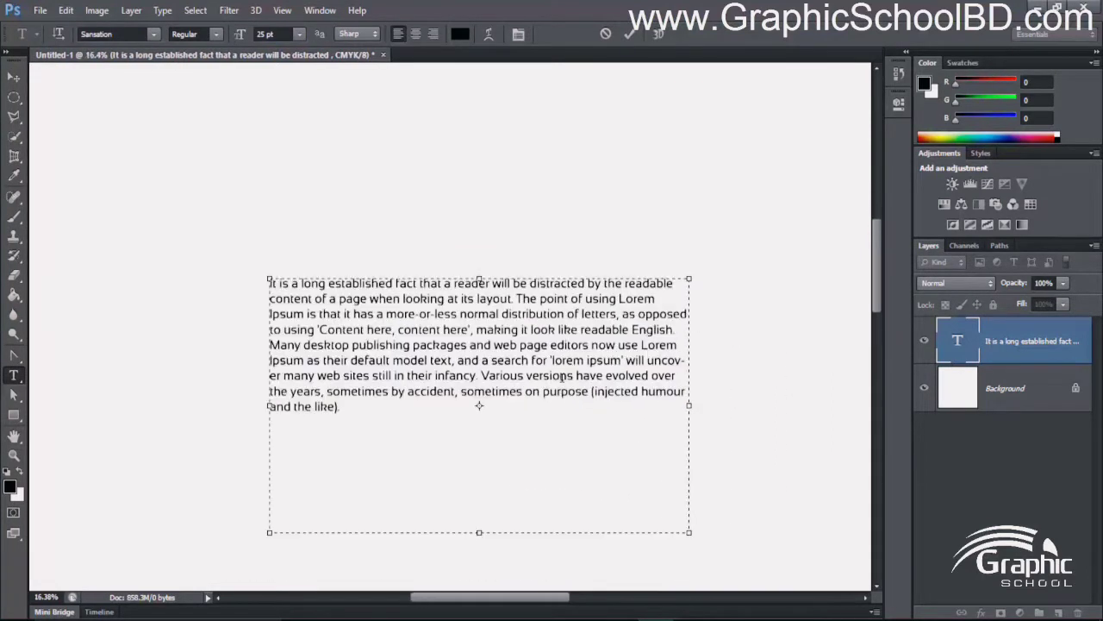
scroll(605, 393, up, 1)
key(ctrl+a)
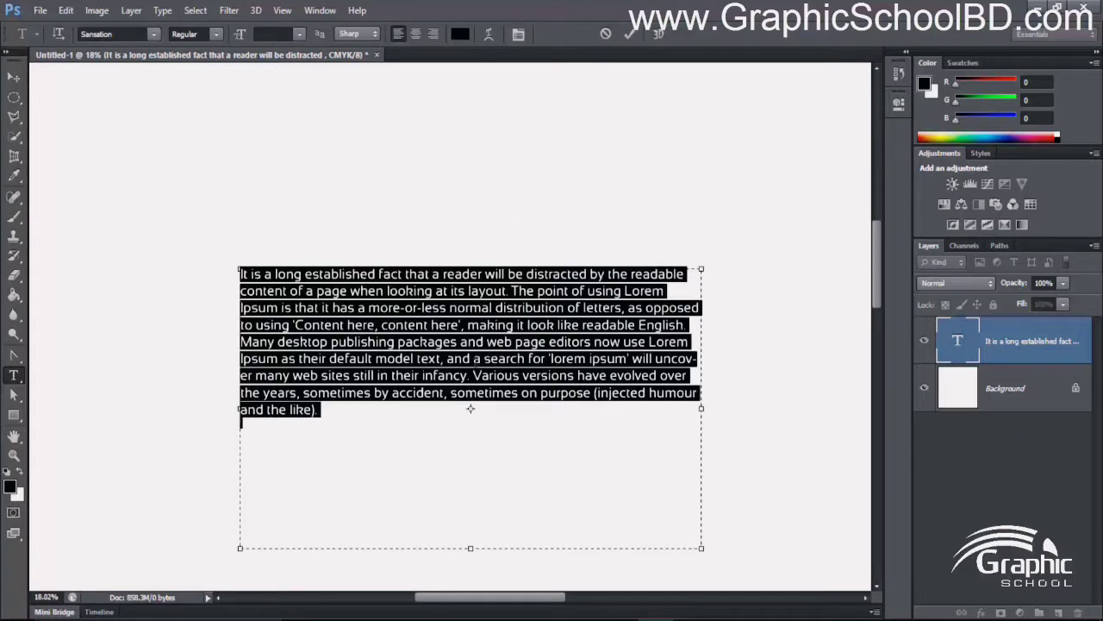
click(476, 360)
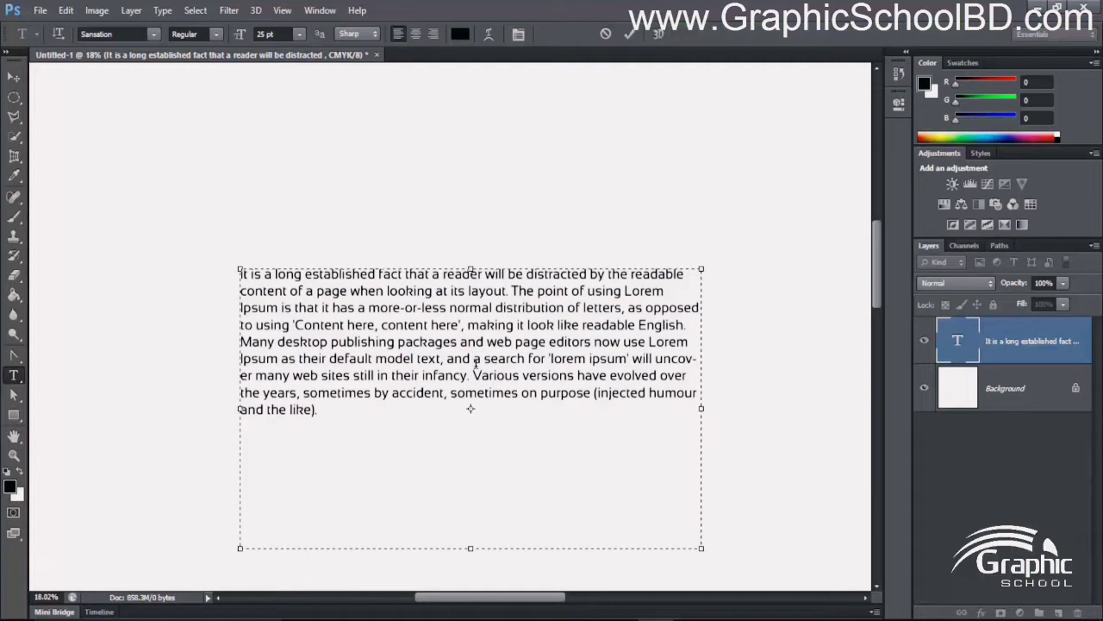
click(629, 34)
- Reposition the committed paragraph on the canvas with the Move tool
scroll(637, 263, down, 3)
scroll(638, 263, up, 3)
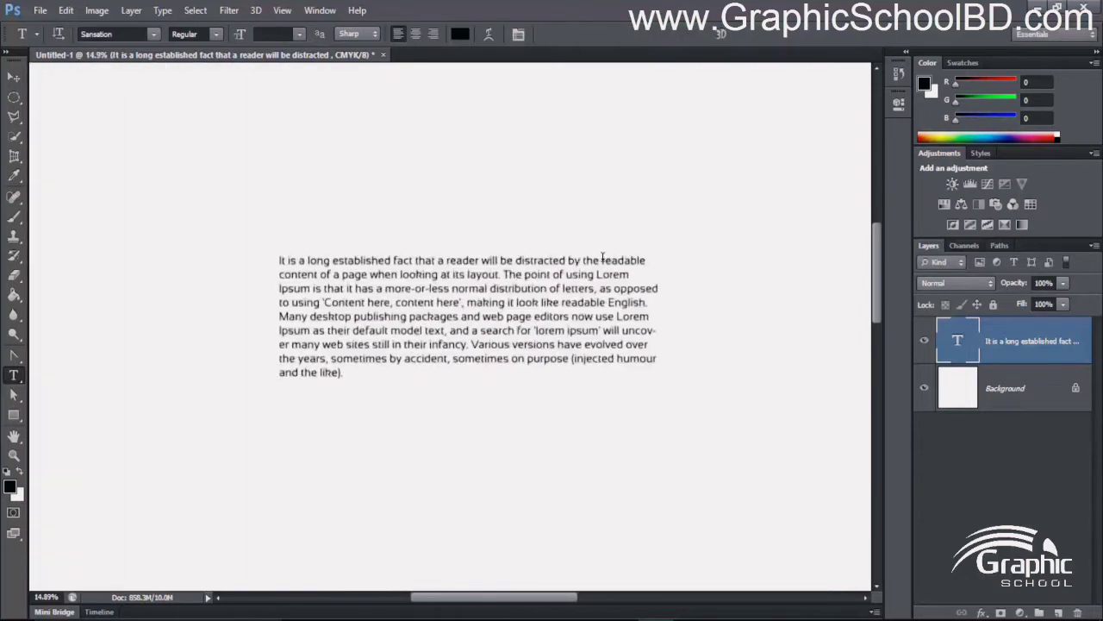
click(13, 79)
drag(423, 295, 432, 214)
drag(437, 267, 394, 312)
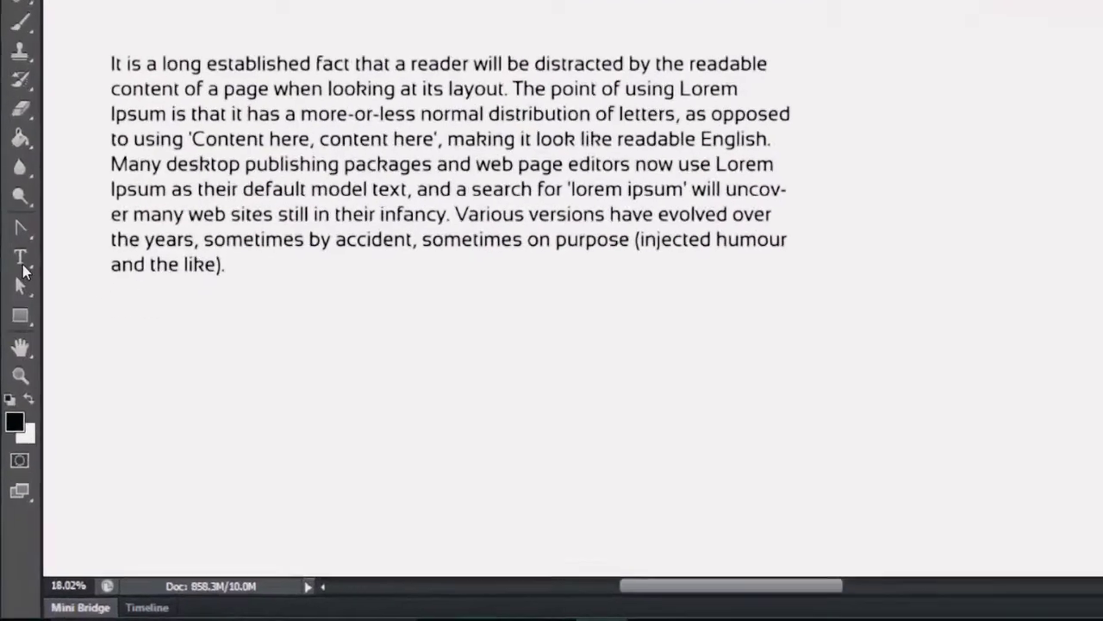
- Re-enter the paragraph with the Horizontal Type tool and select its text from end to beginning
click(14, 375)
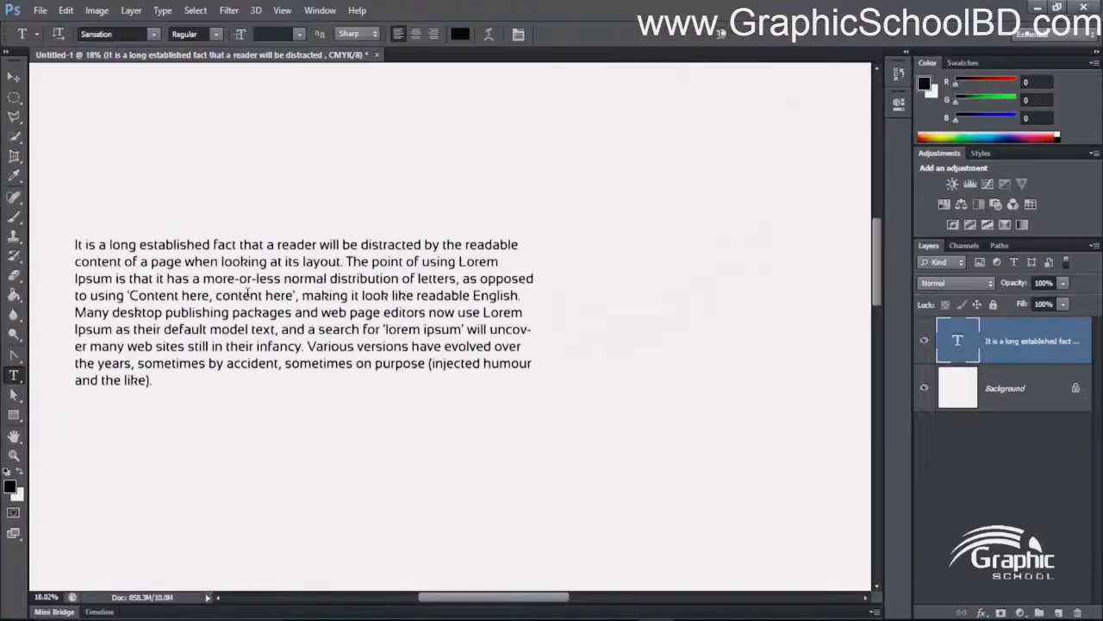
click(238, 295)
drag(121, 246, 382, 363)
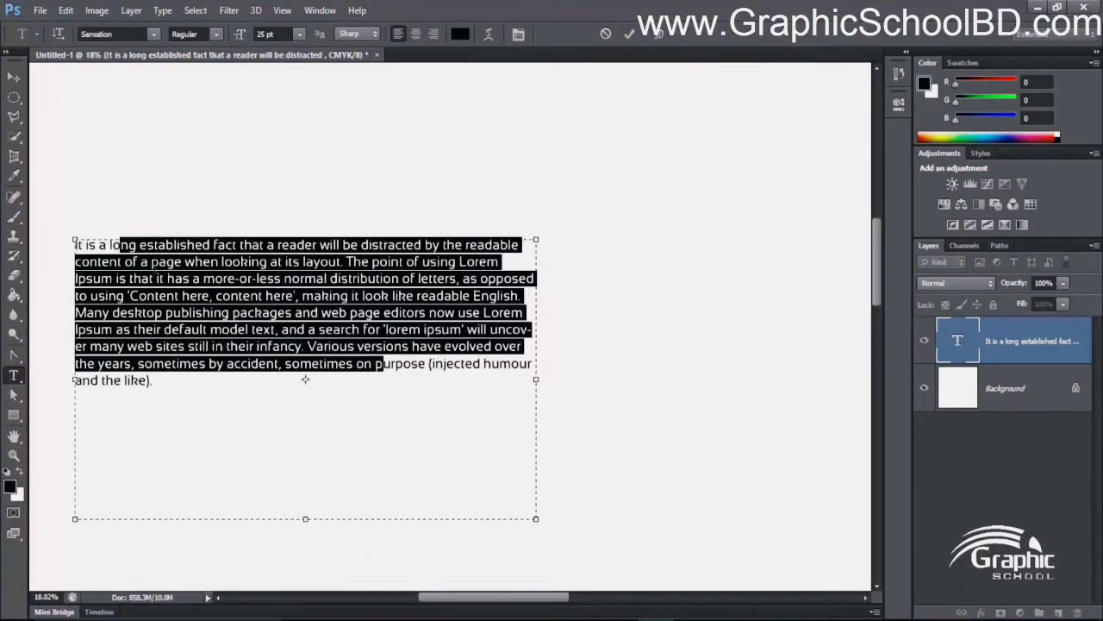
click(275, 364)
drag(197, 386, 14, 235)
click(276, 337)
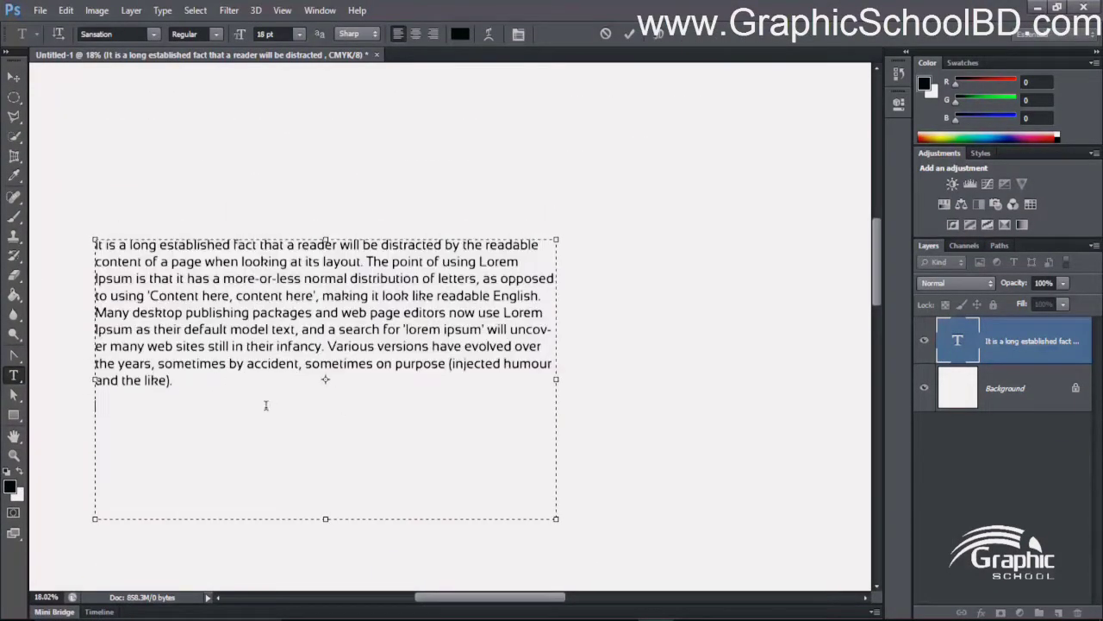
drag(266, 406, 76, 269)
click(183, 312)
drag(257, 378, 14, 155)
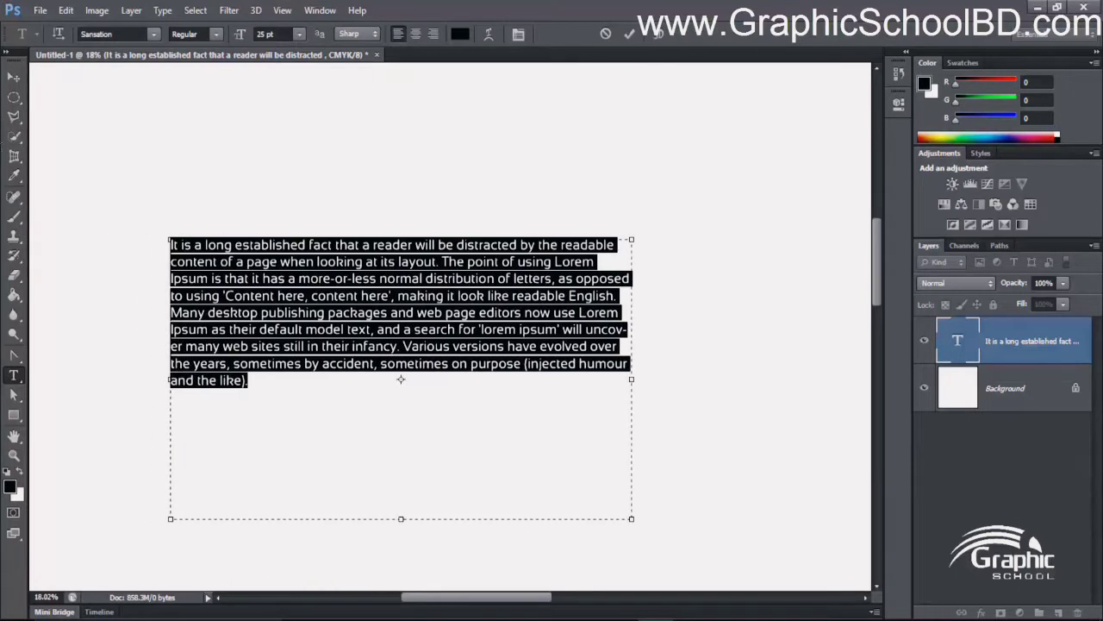
- Show the Character panel for the selected paragraph, collapse it again and reselect all the text
key(ctrl+t)
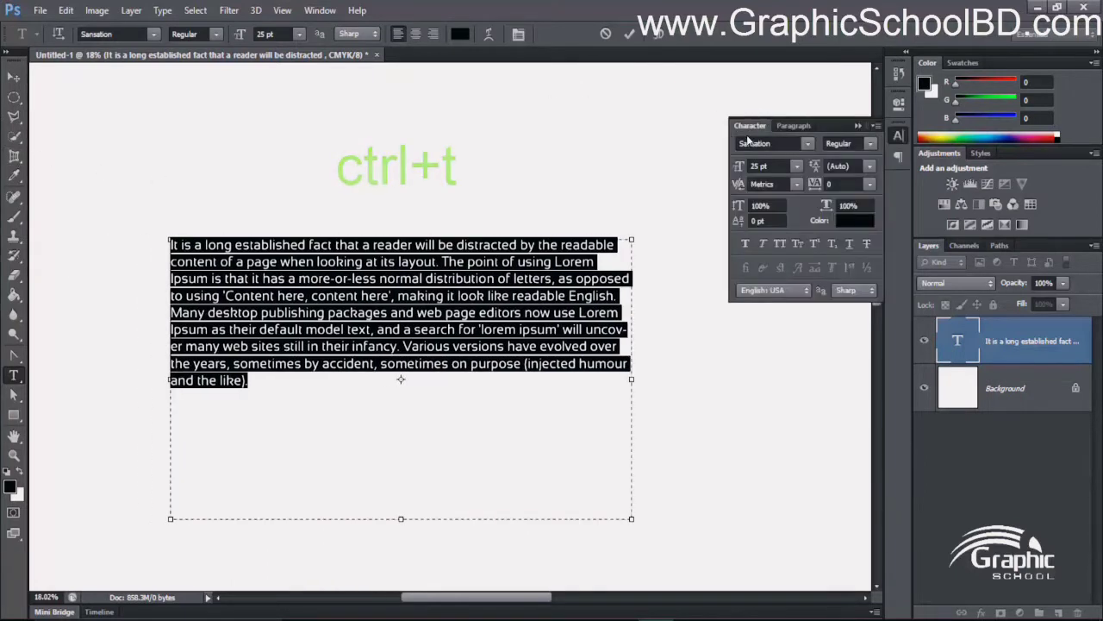
click(858, 127)
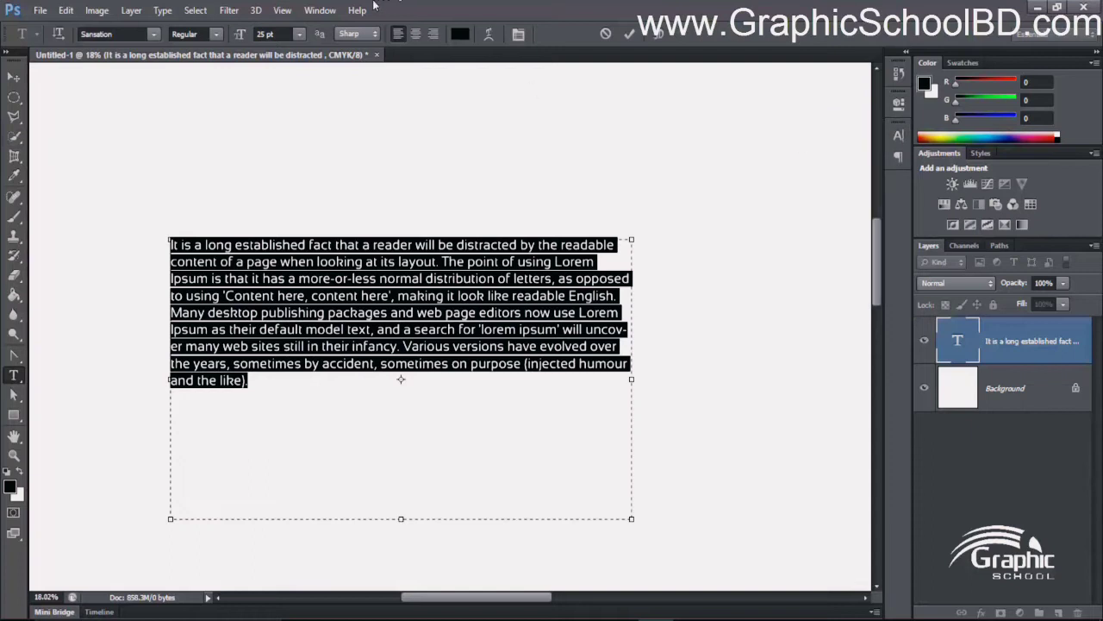
key(Right)
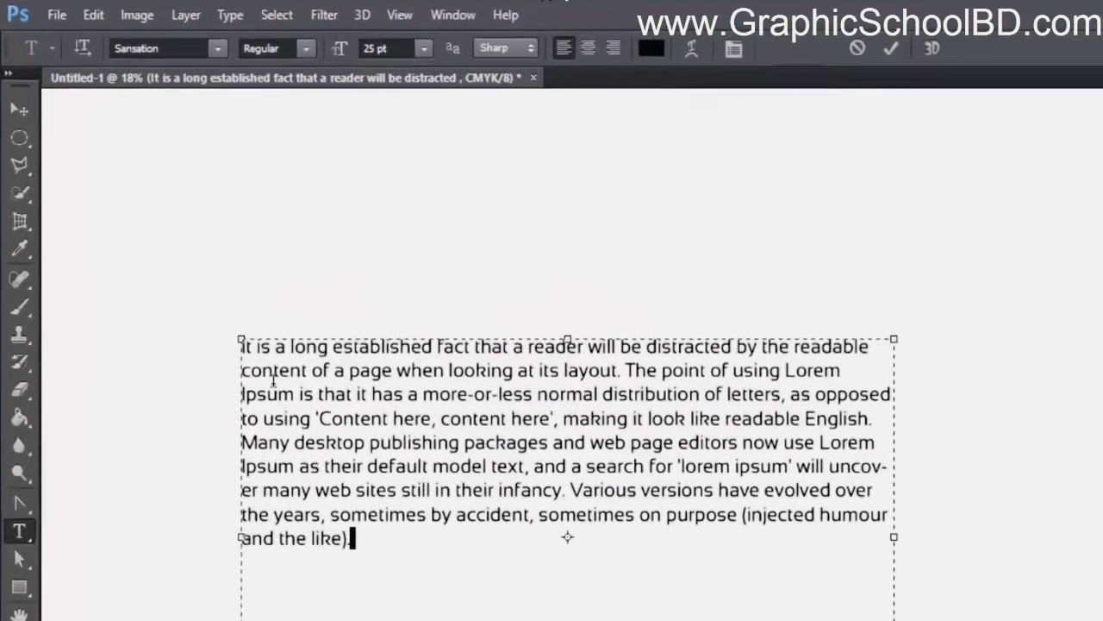
key(ctrl+a)
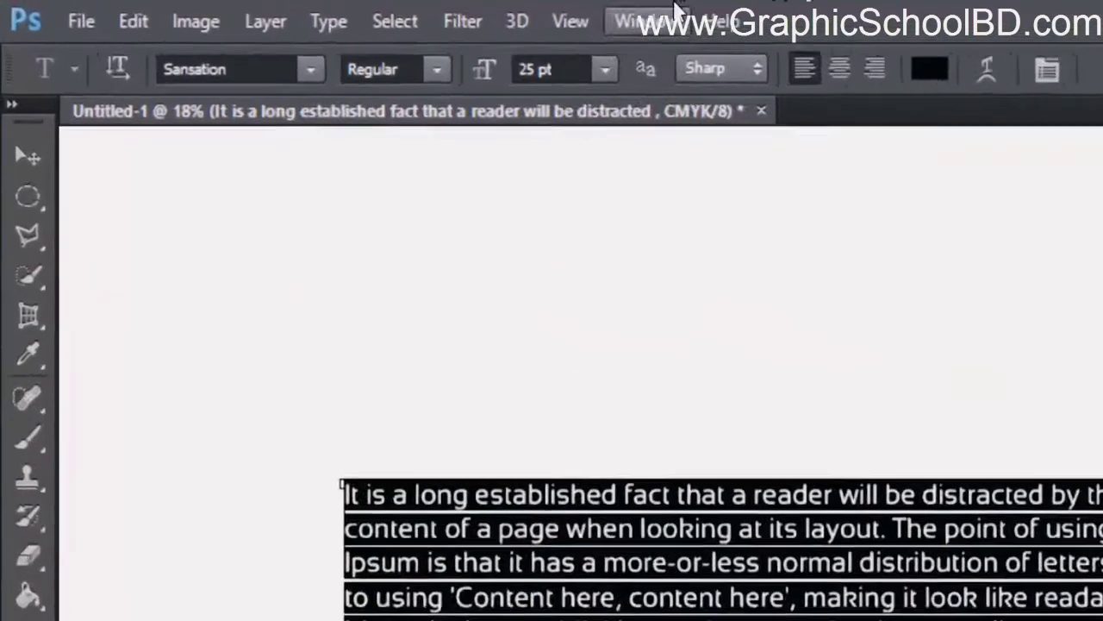
- Open the Character panel and detach it as a floating panel beside the selected paragraph
click(444, 15)
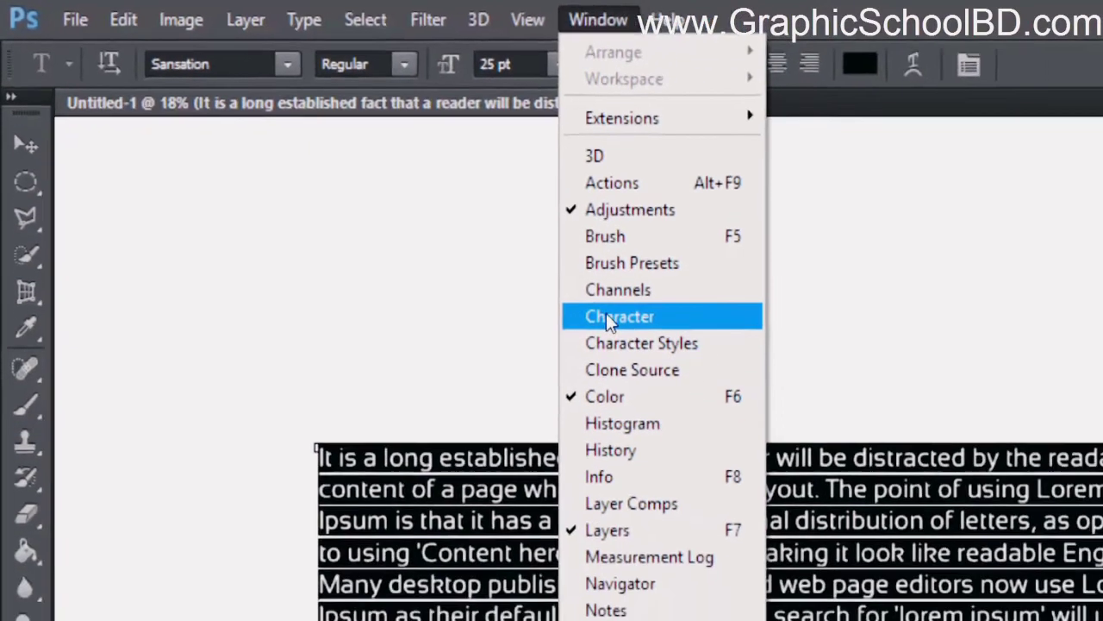
click(763, 369)
mouse_move(750, 125)
mouse_down()
mouse_move(522, 102)
mouse_move(465, 84)
mouse_move(534, 121)
mouse_move(535, 107)
mouse_move(736, 129)
mouse_up()
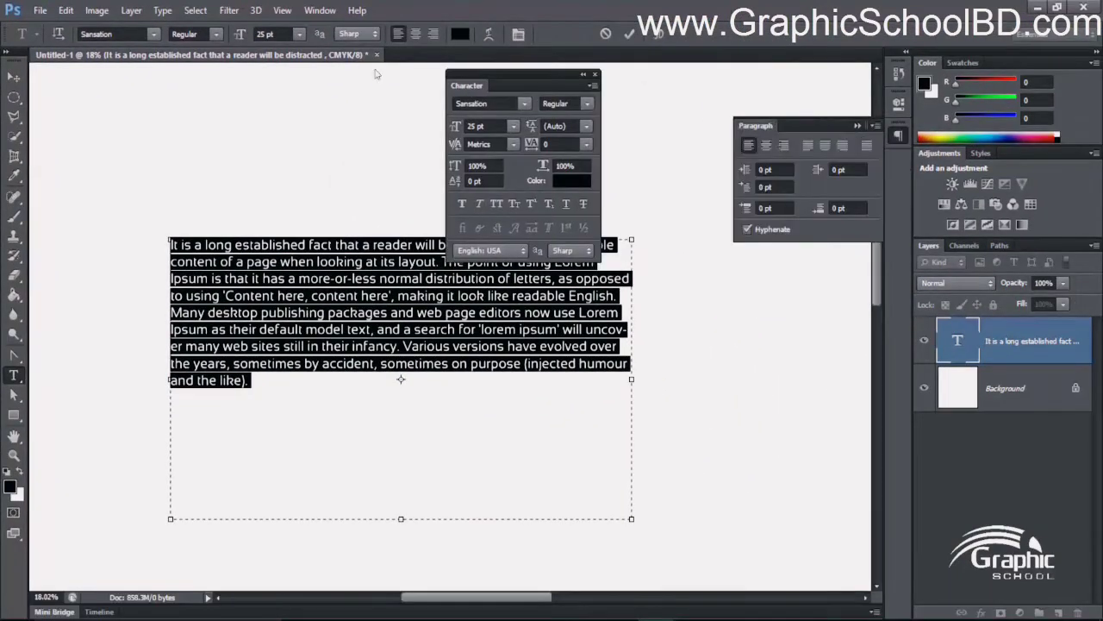
click(856, 126)
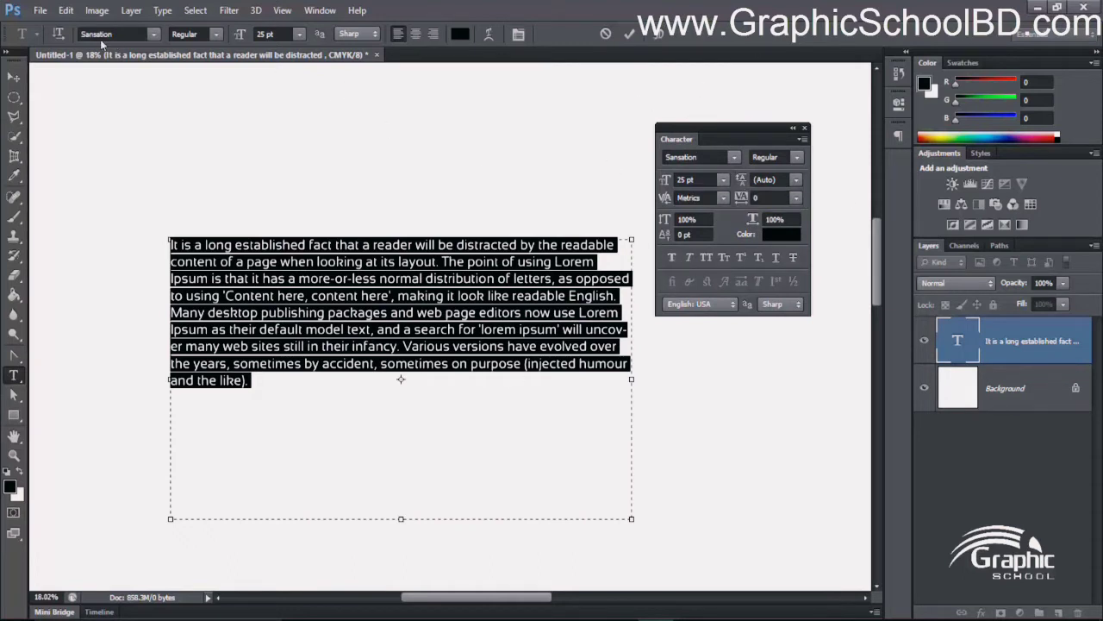
- Try the Segoe Print and Segoe Script font families on the selected paragraph
click(700, 156)
key(Down)
key(Down)
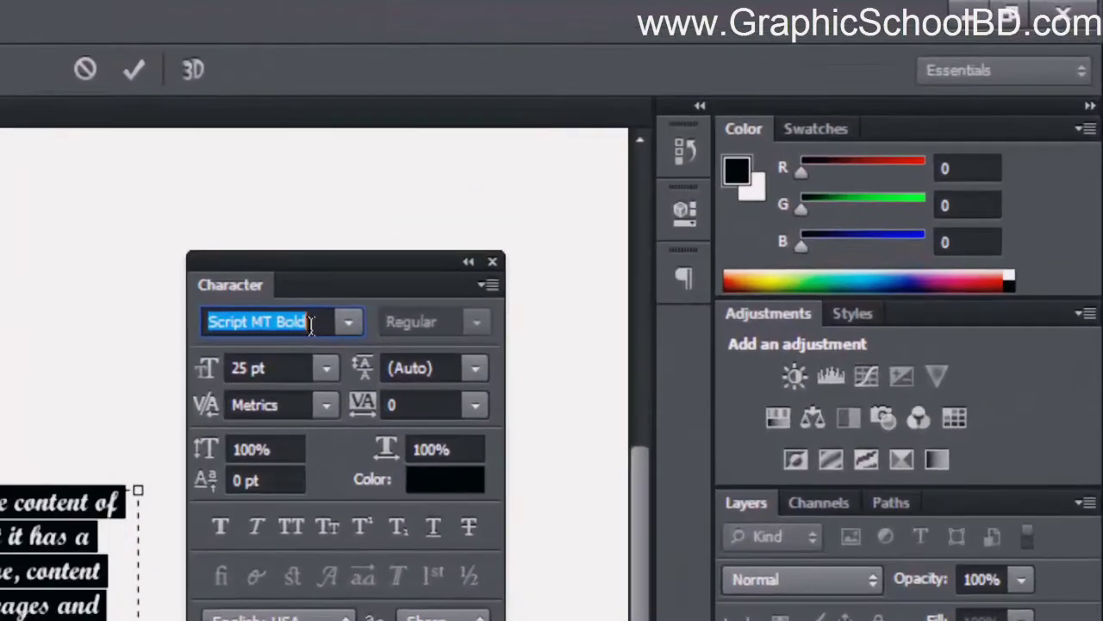
key(Down)
key(Down)
key(Down)
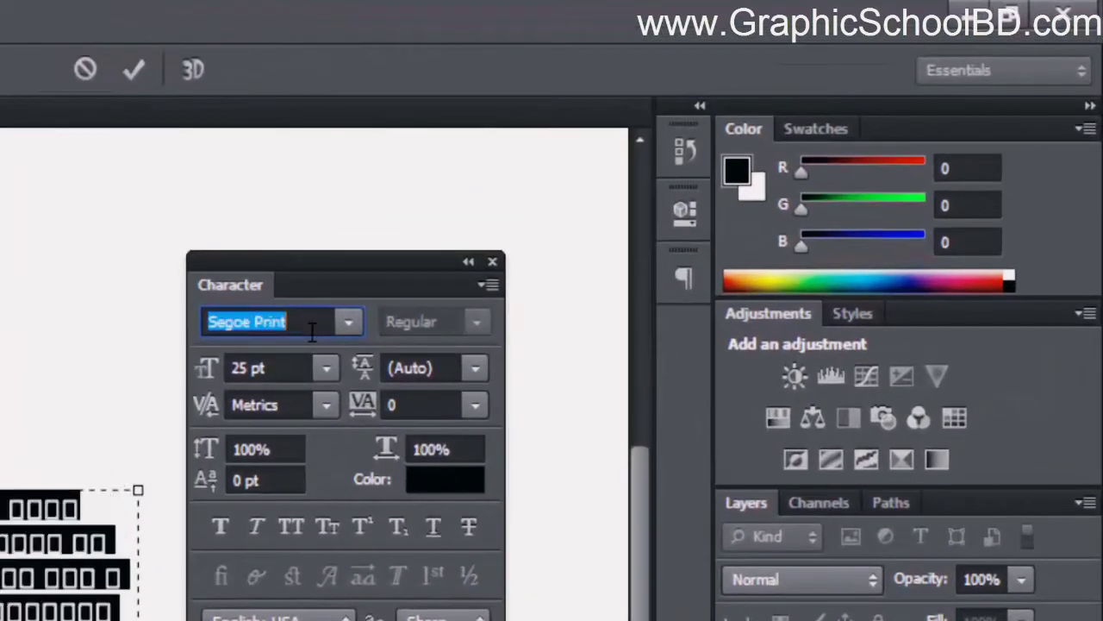
click(348, 321)
click(10, 273)
click(348, 322)
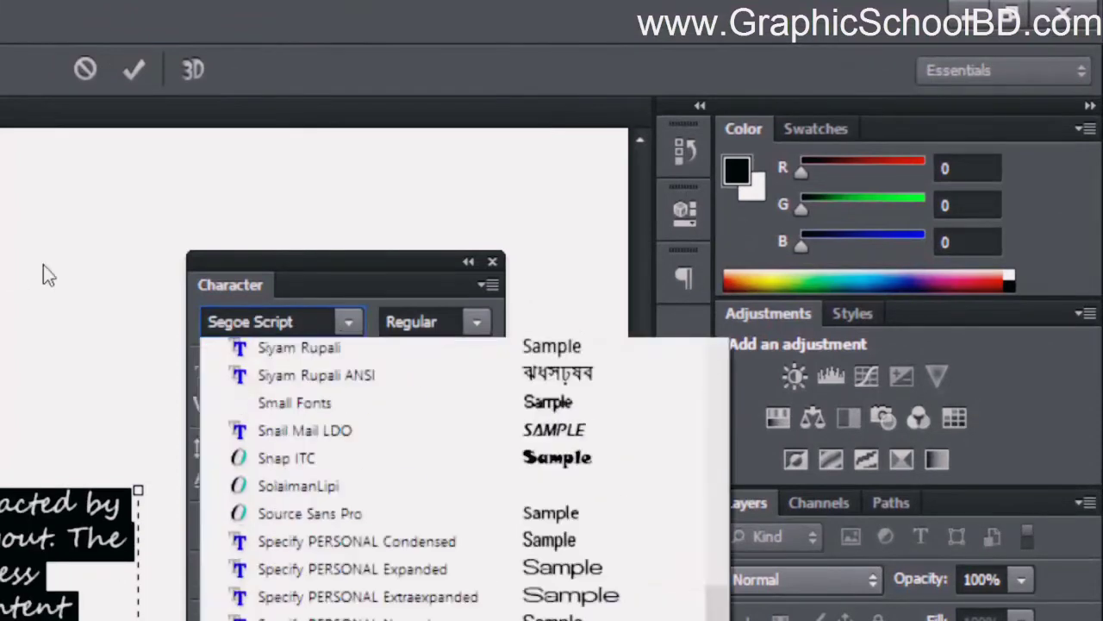
click(43, 267)
- Set the font family of the selected paragraph to Sitka
click(297, 322)
key(Down)
key(Down)
key(Down)
key(Down)
key(Down)
key(Down)
key(Down)
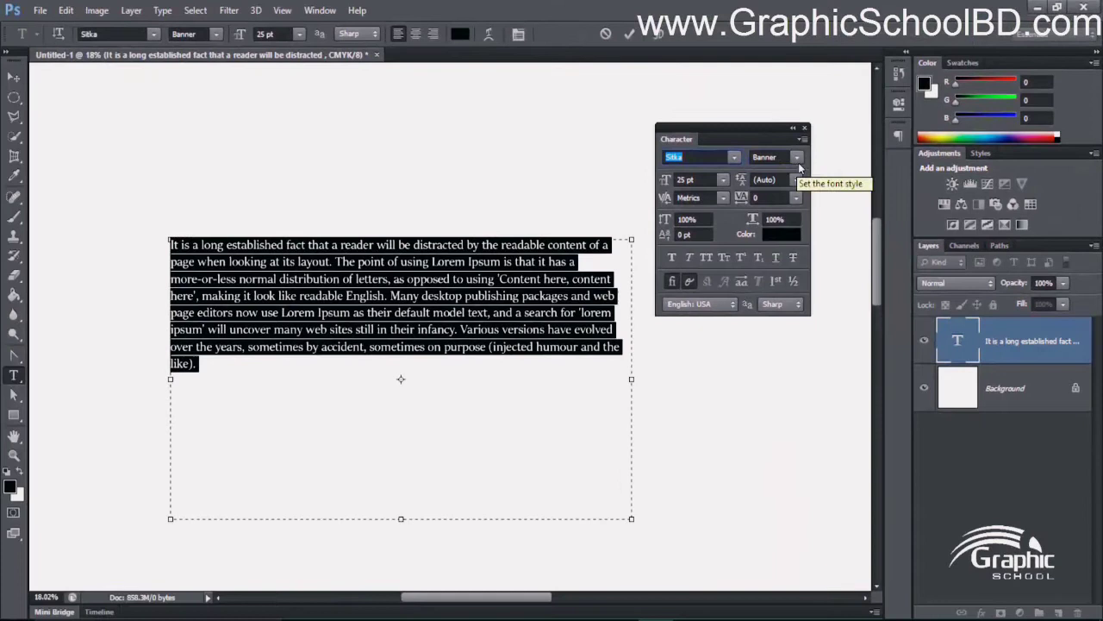
- Go through the Sitka font styles, set the paragraph to Text Bold and make its font size 30 pt
click(798, 163)
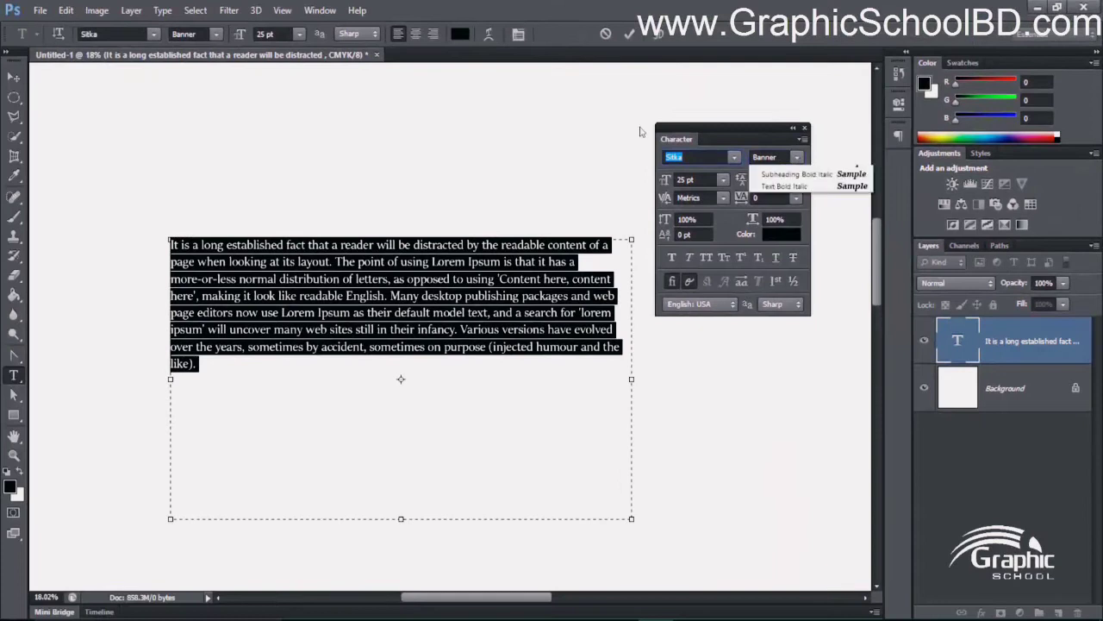
key(Return)
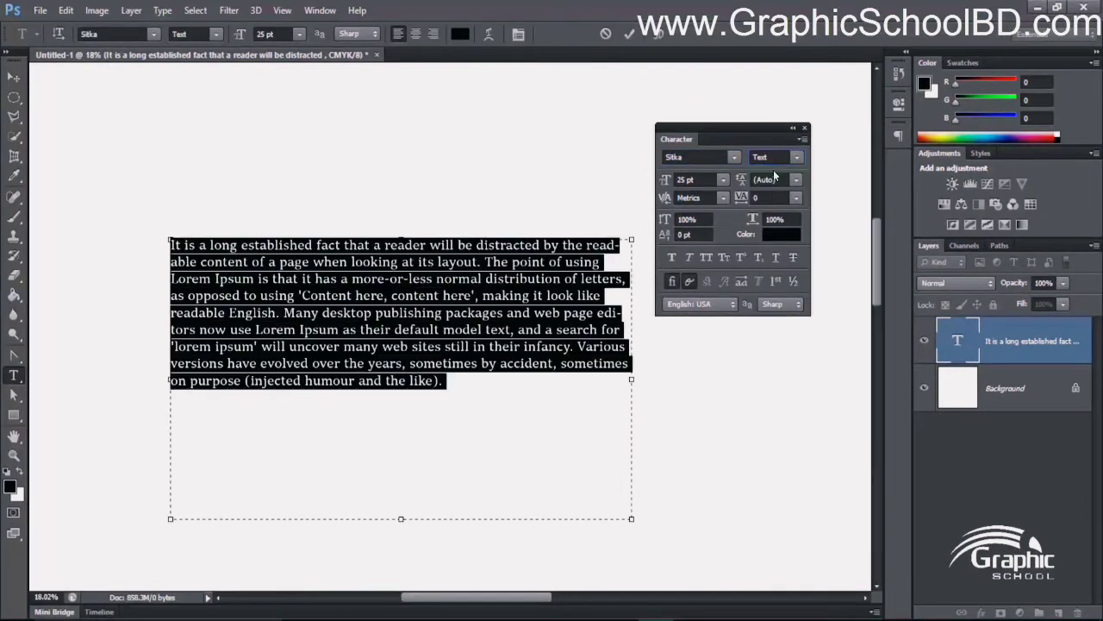
key(Down)
key(Down)
key(Down)
key(Down)
key(Down)
key(Down)
key(Down)
key(Down)
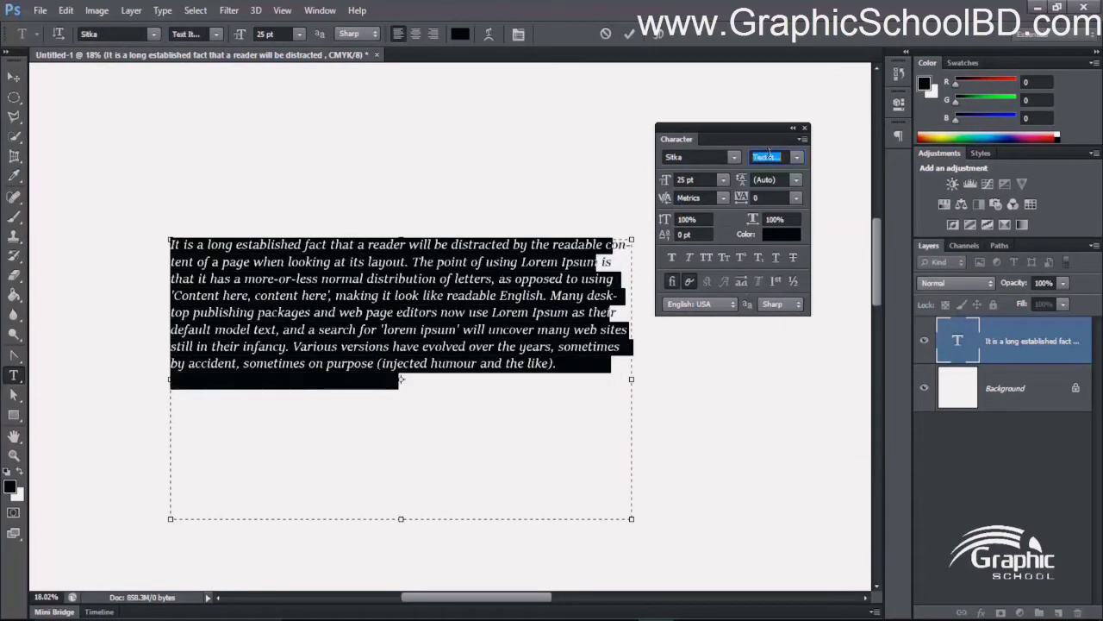
key(Down)
key(Down)
key(Down)
key(Down)
key(Down)
key(Down)
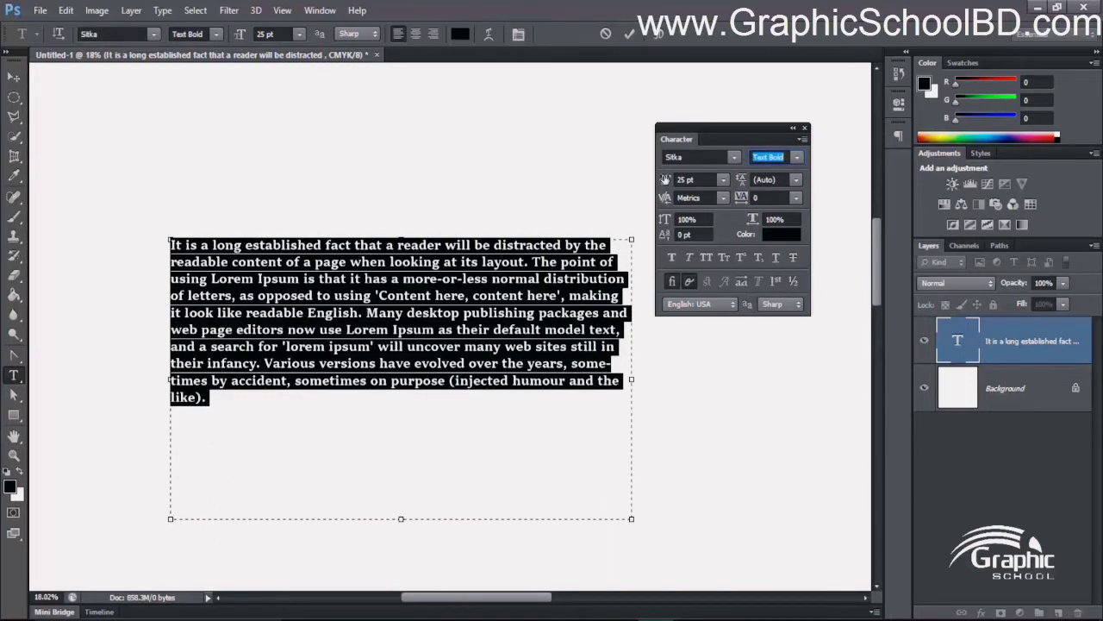
click(701, 178)
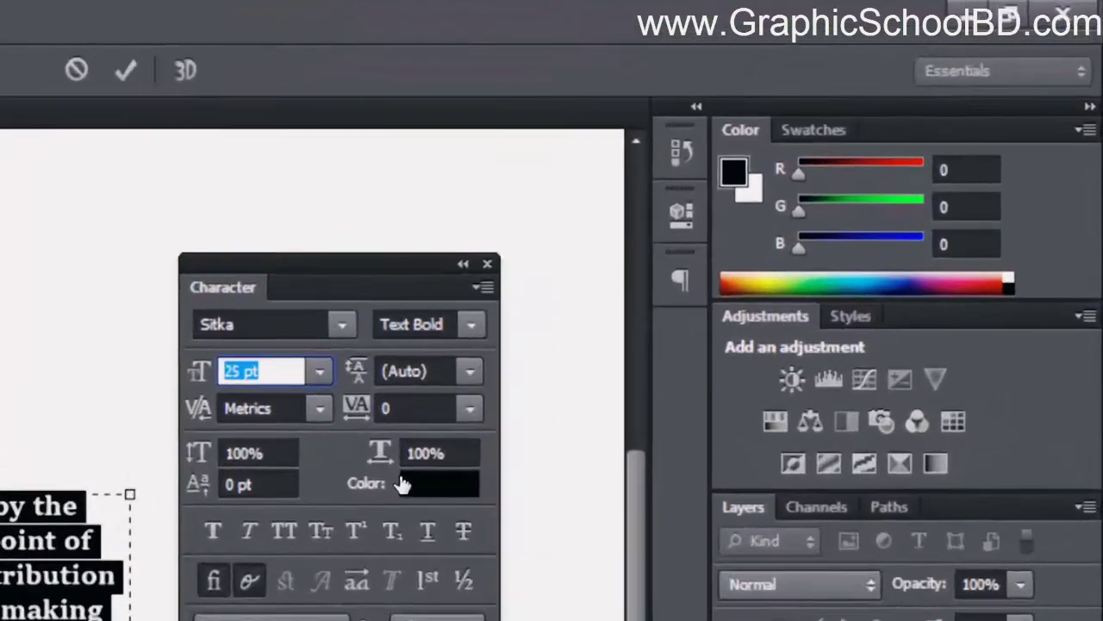
text(30)
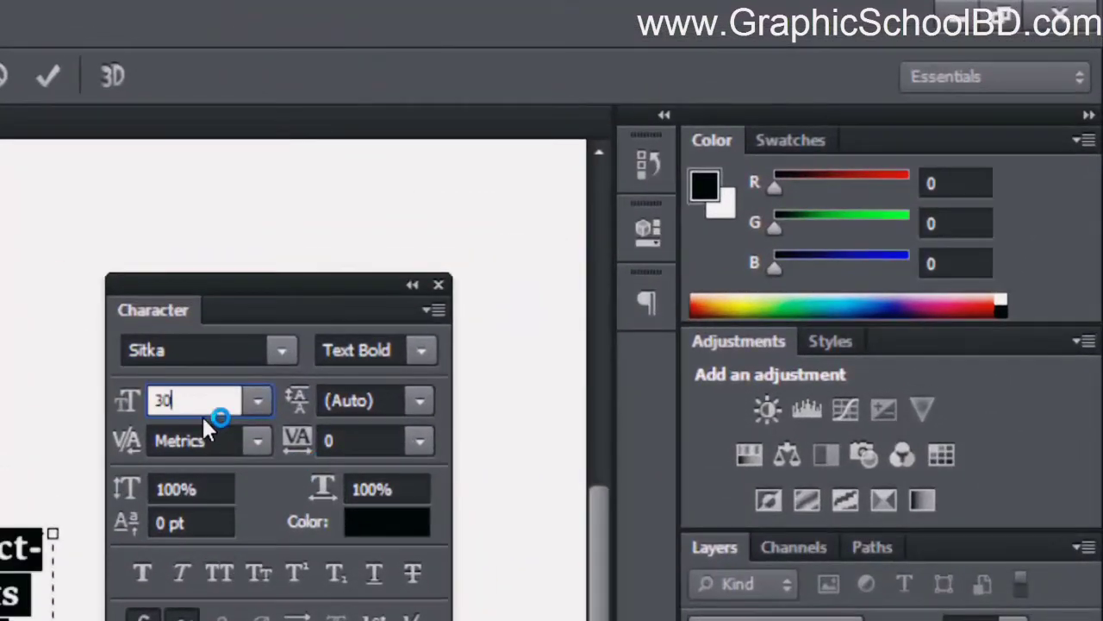
- Try leading values between 10 pt and 40 pt on the selected paragraph
click(358, 398)
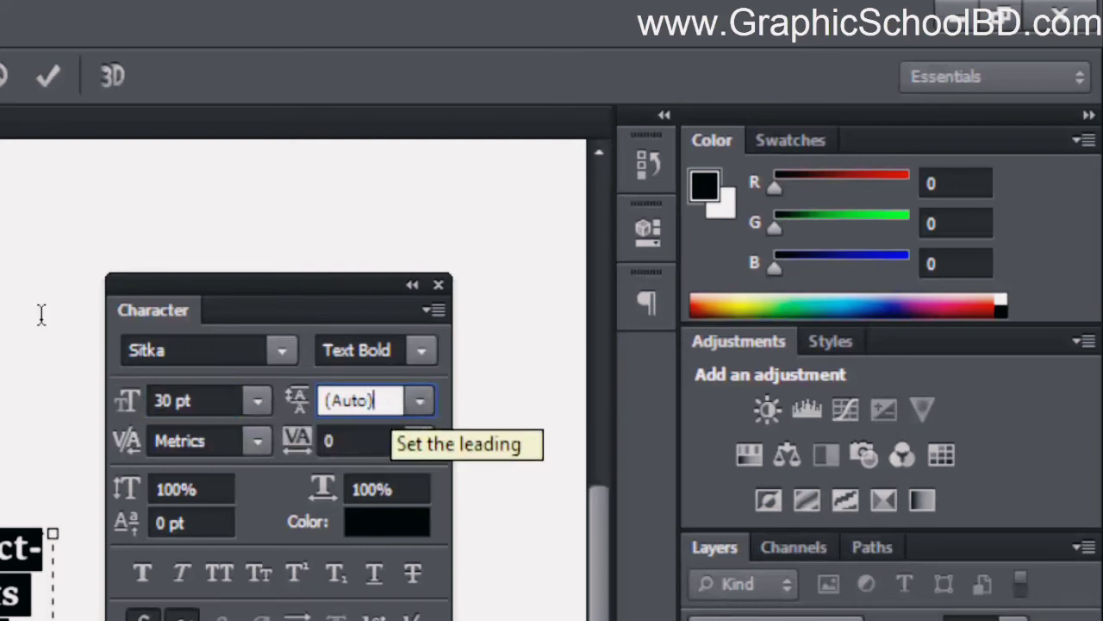
click(419, 399)
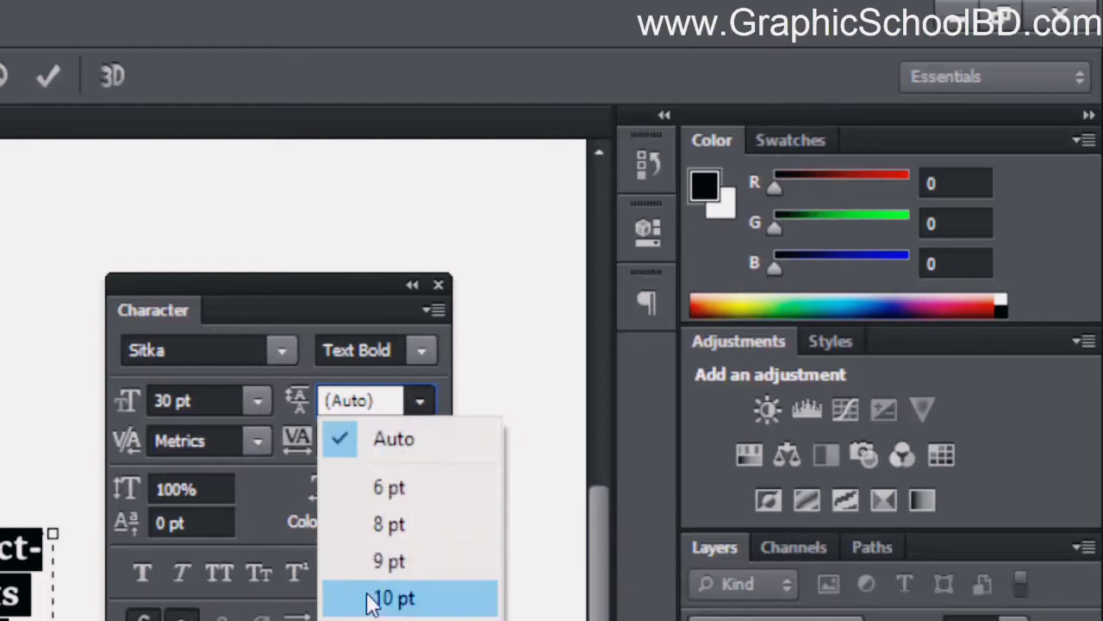
click(370, 599)
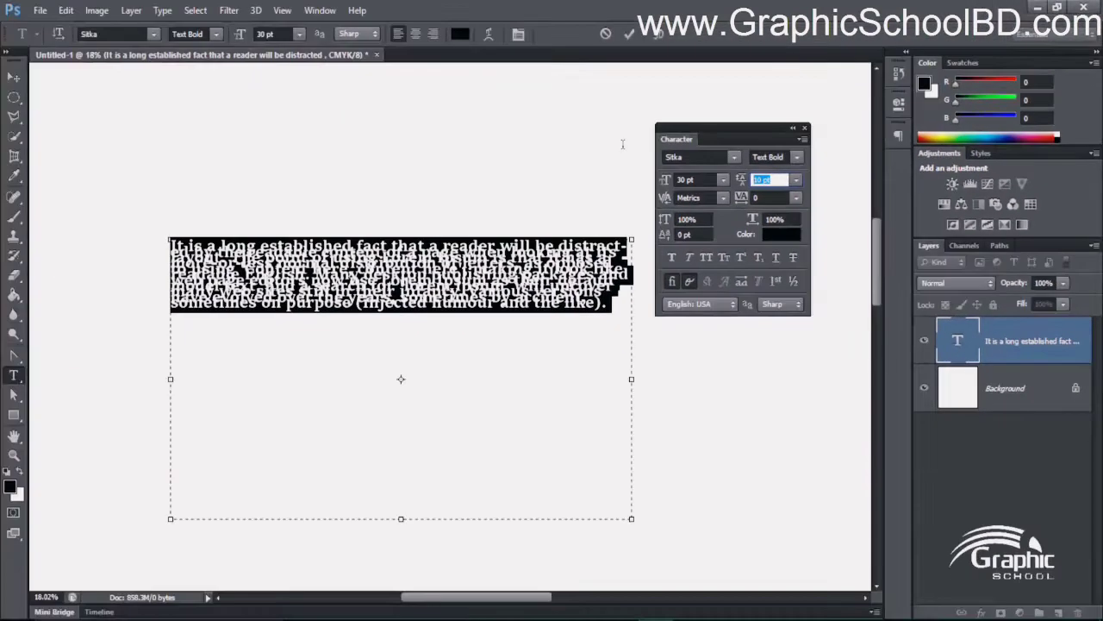
scroll(485, 342, up, 7)
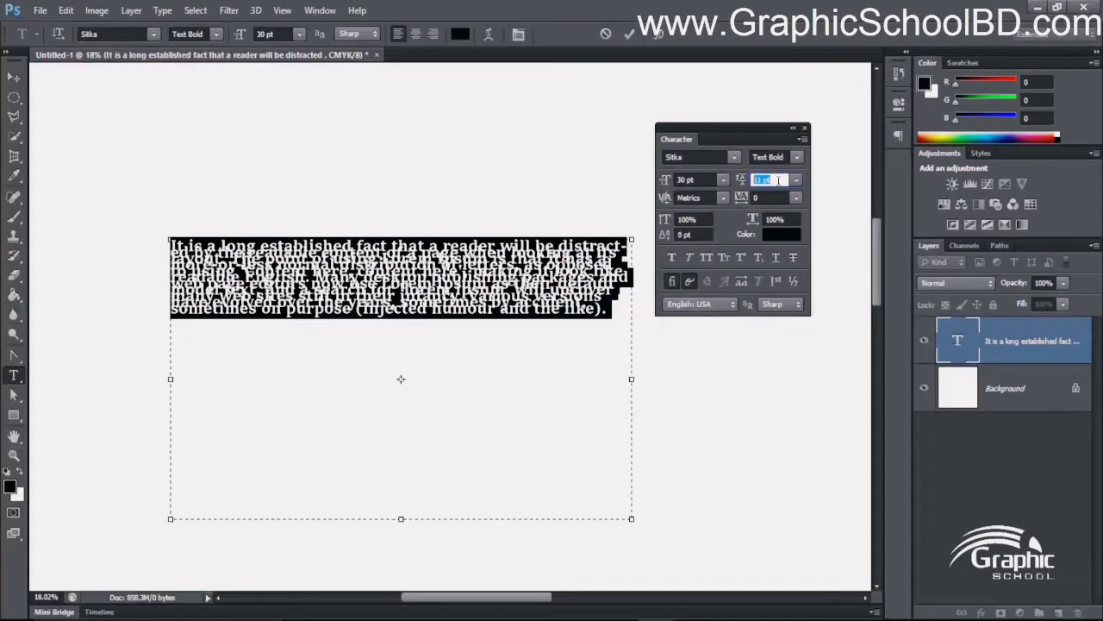
scroll(779, 180, up, 15)
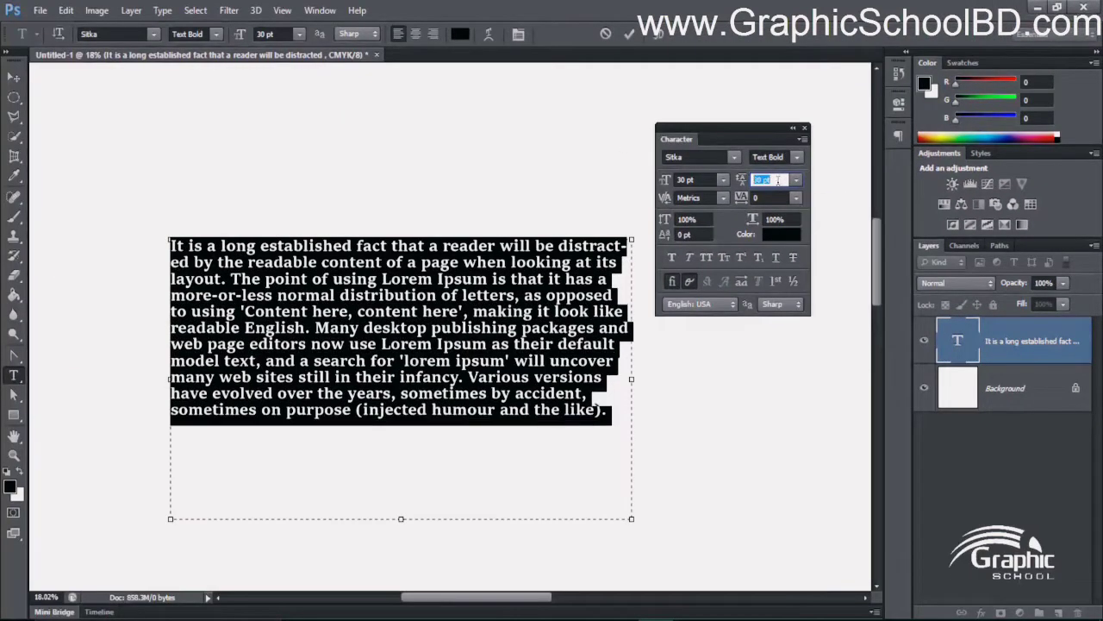
scroll(500, 301, up, 9)
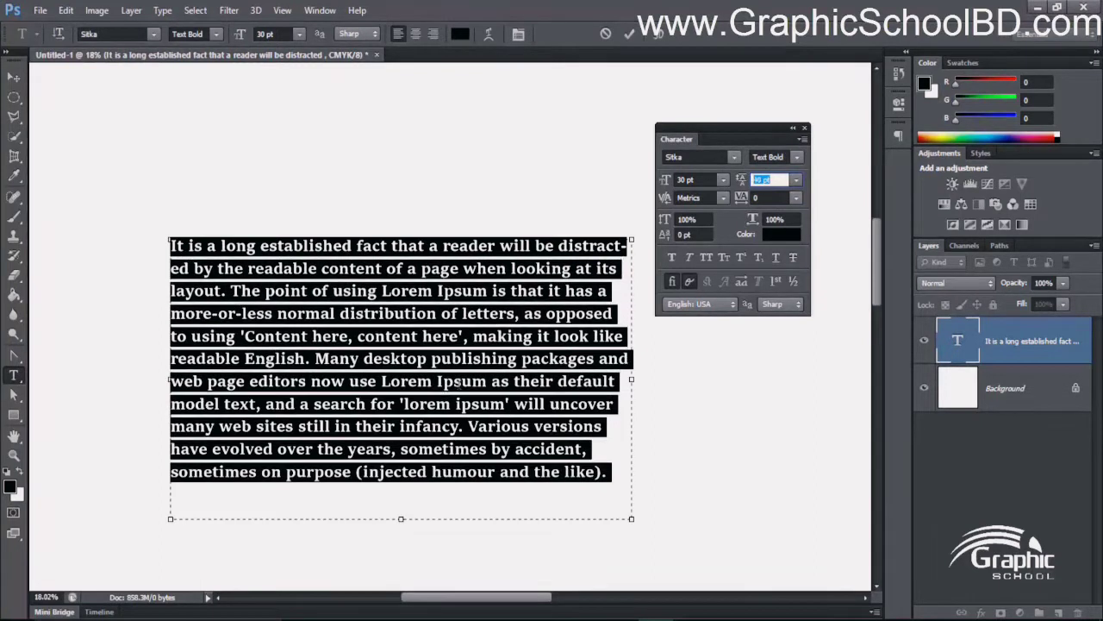
scroll(420, 357, down, 3)
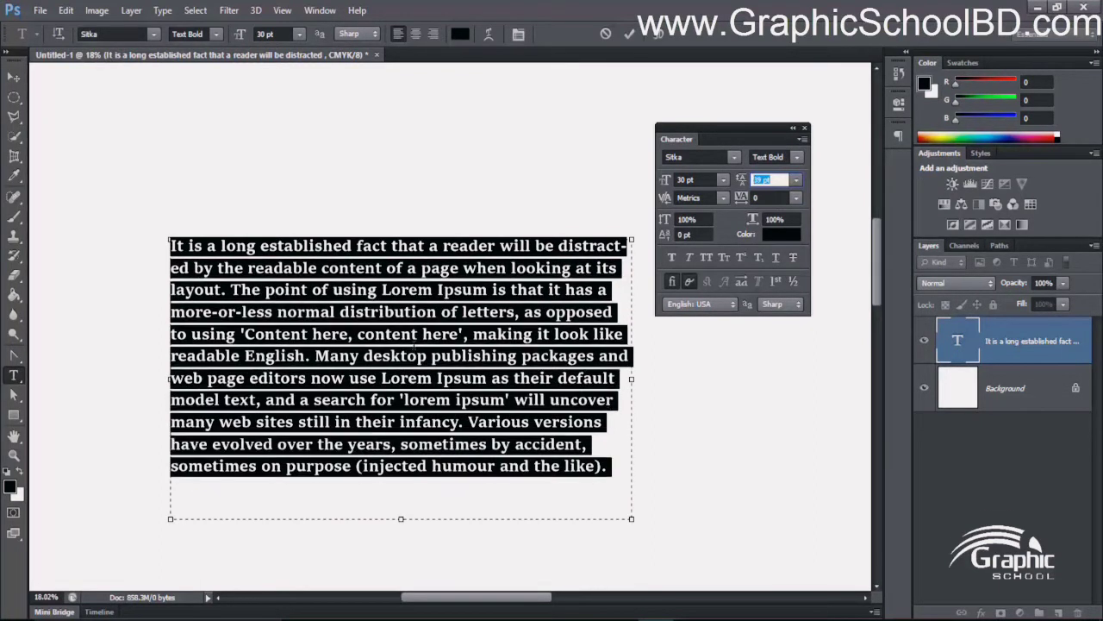
scroll(402, 356, down, 3)
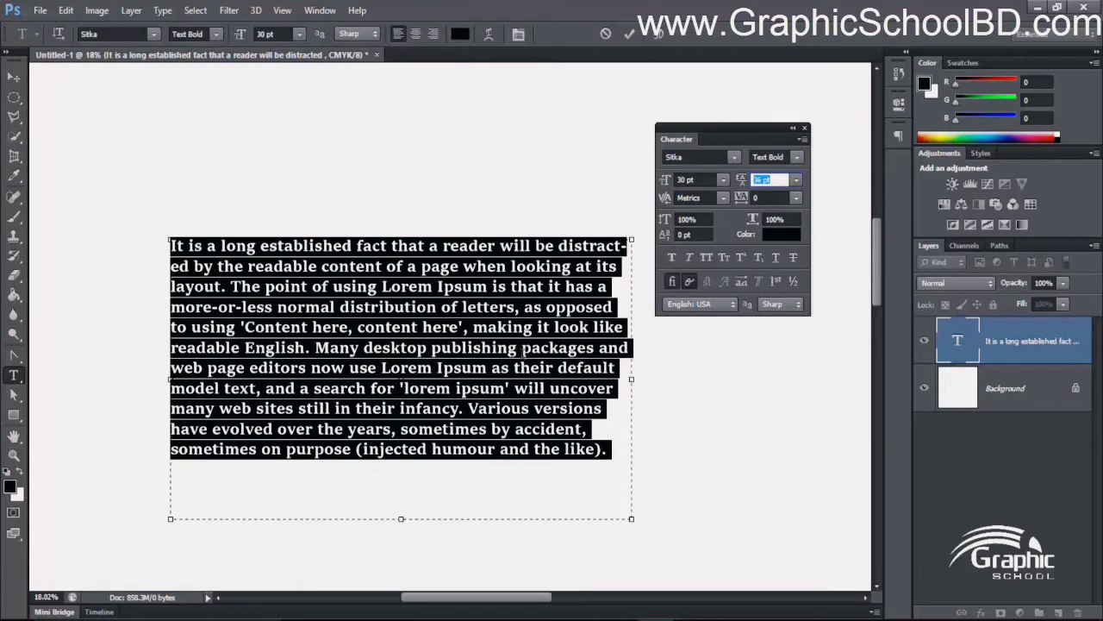
scroll(523, 351, up, 1)
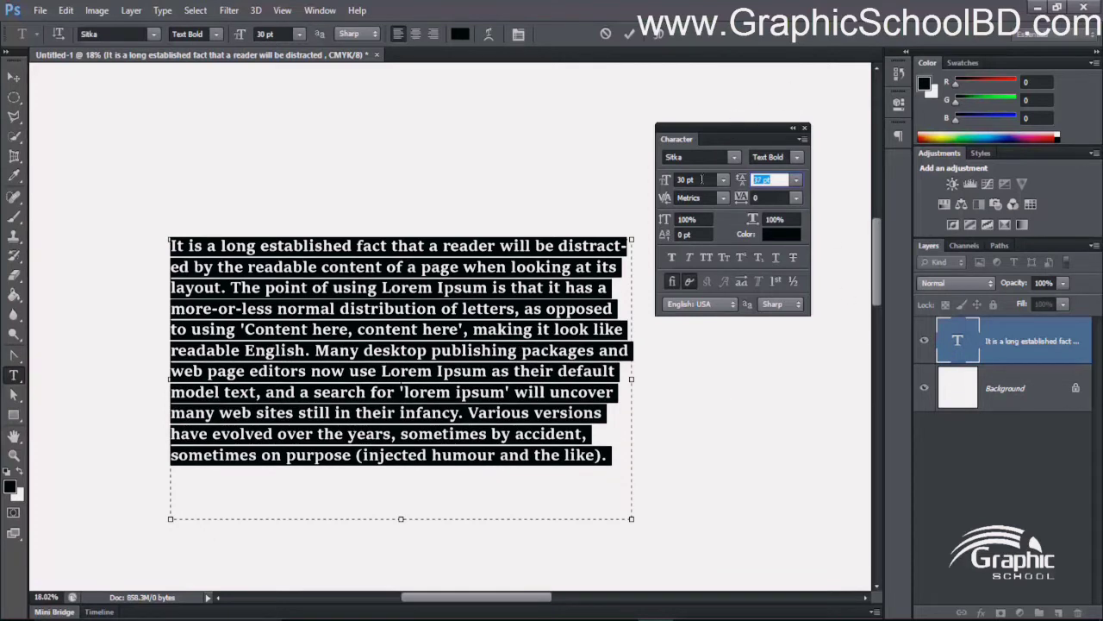
- Set the leading of the selected paragraph to 45 pt and clear the text selection
click(701, 179)
click(780, 180)
text(45)
key(Return)
click(520, 373)
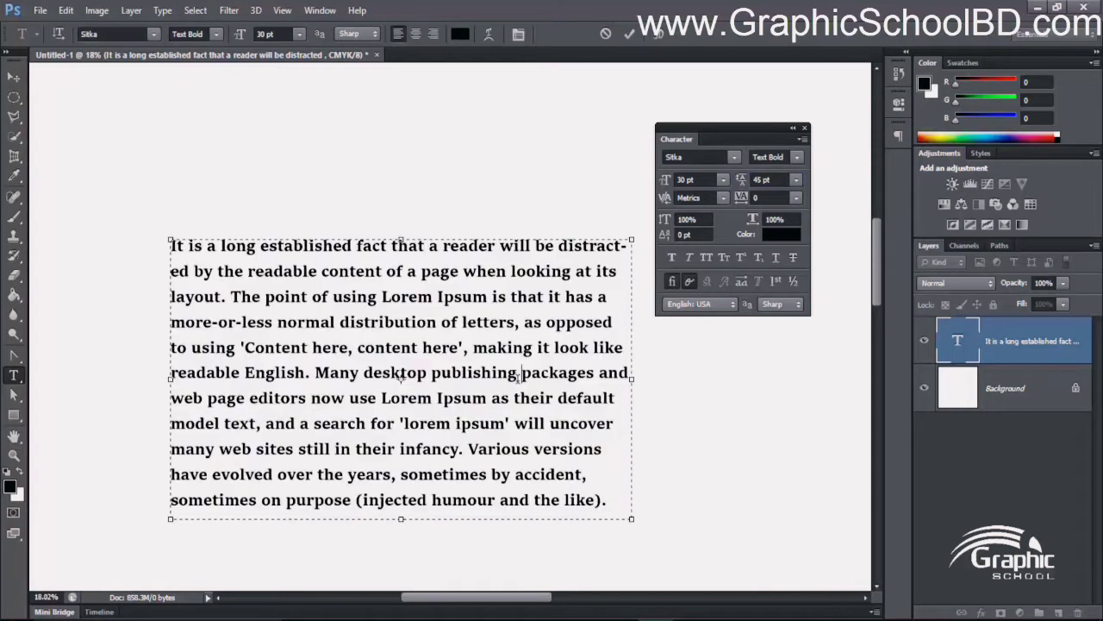
- Select the whole paragraph, choose Metrics as its kerning and clear the text selection
scroll(395, 354, down, 6)
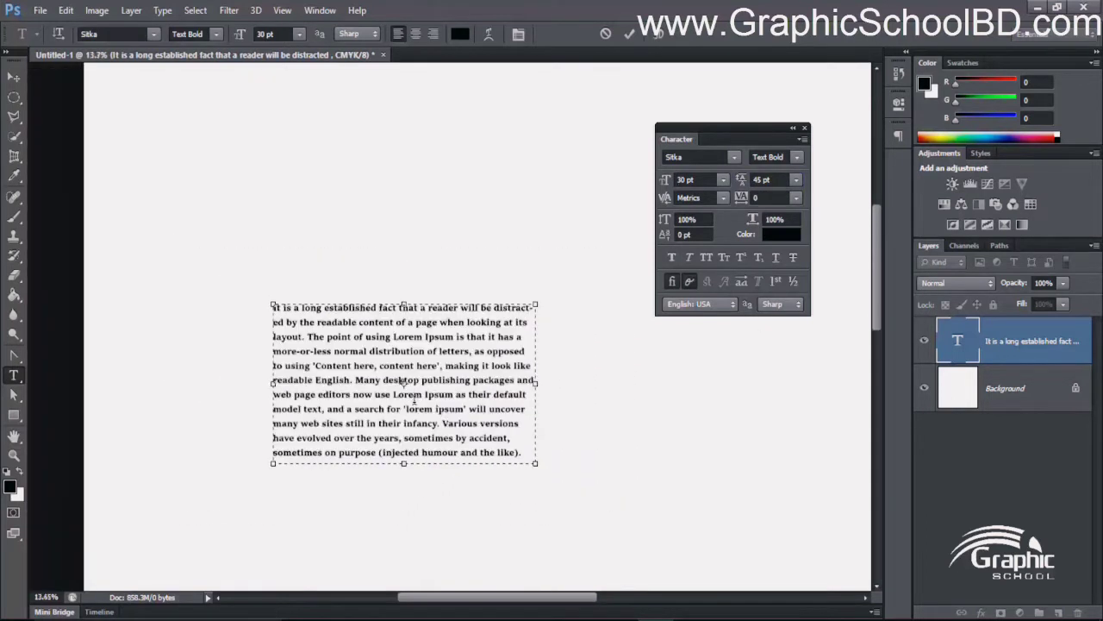
scroll(412, 400, up, 7)
key(ctrl+a)
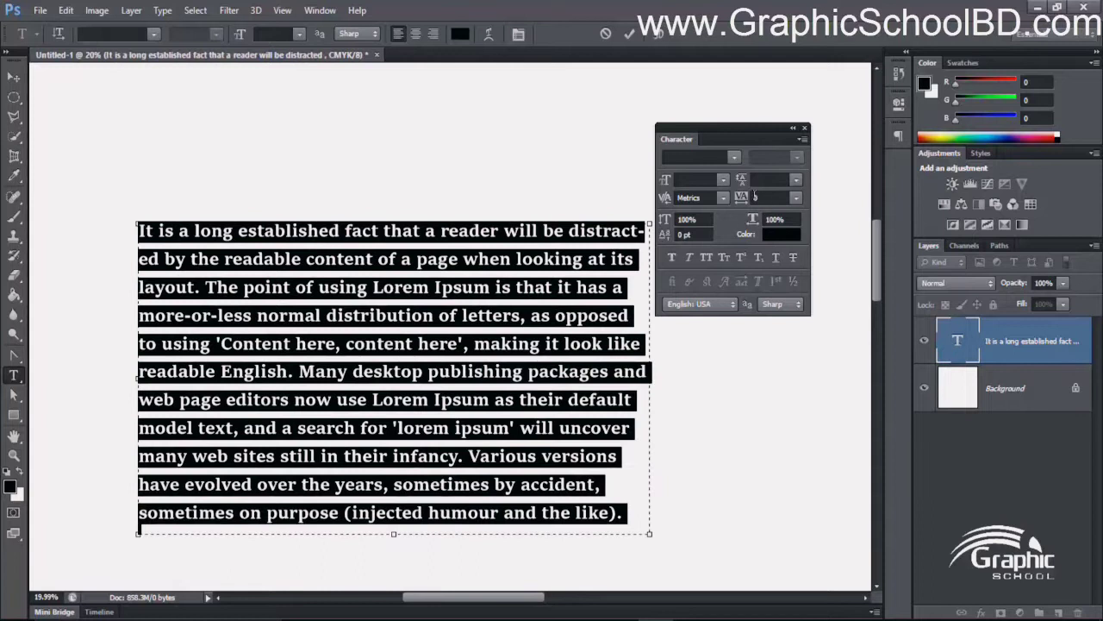
click(699, 180)
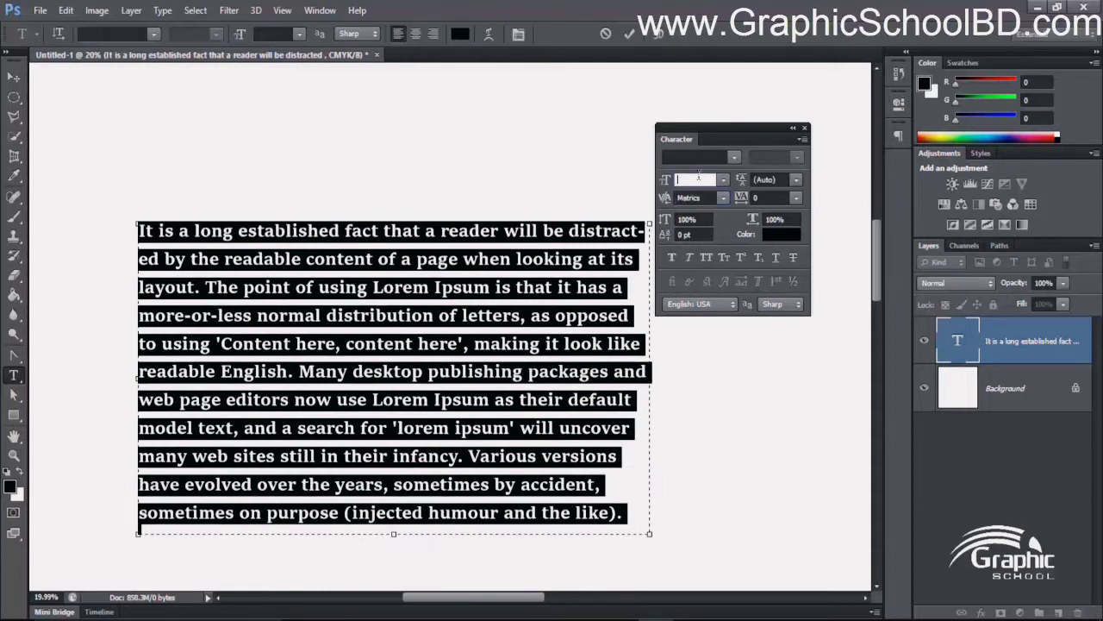
click(756, 180)
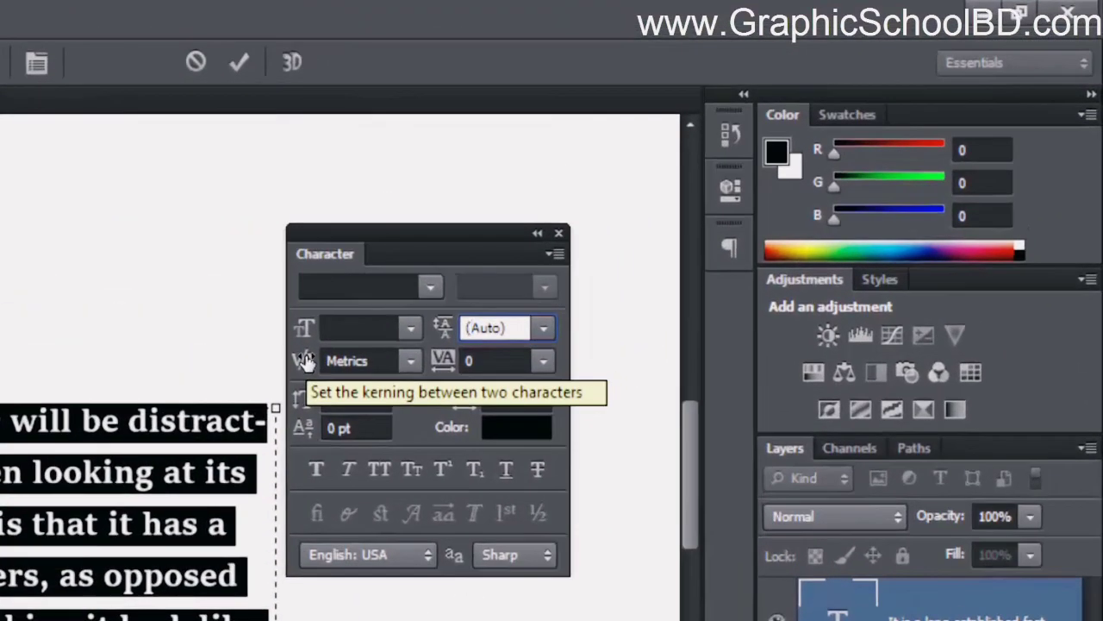
click(349, 362)
click(411, 361)
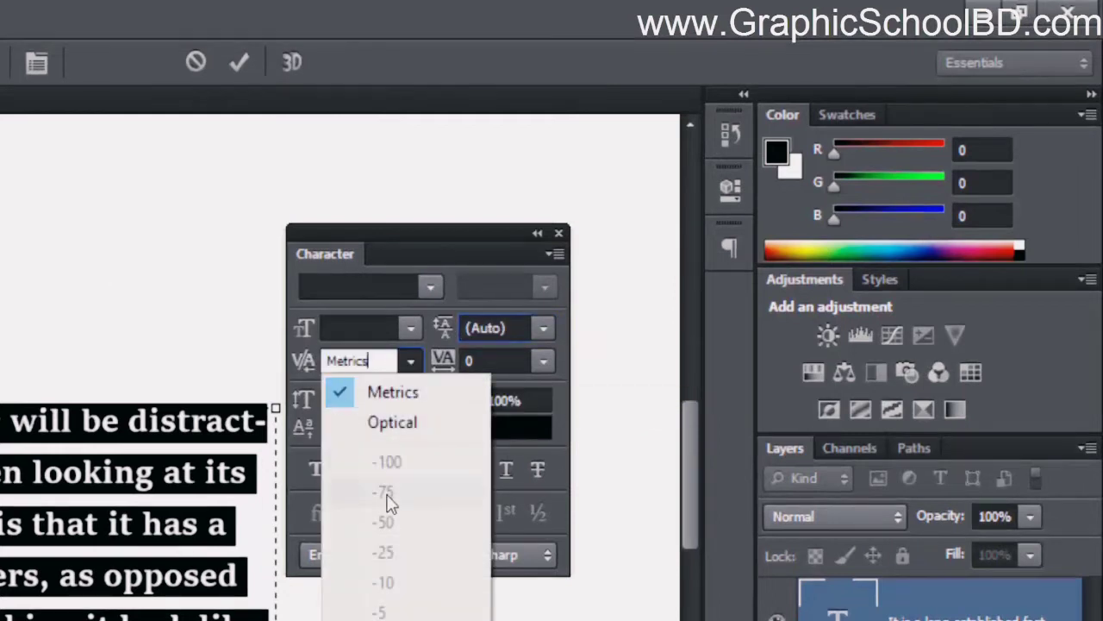
click(380, 392)
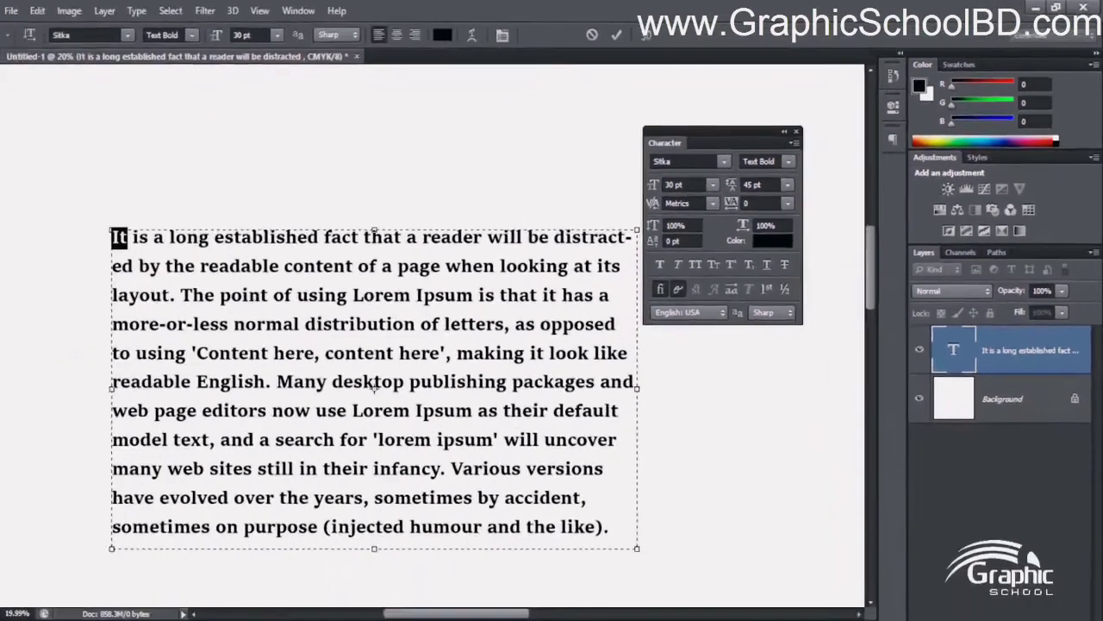
click(370, 361)
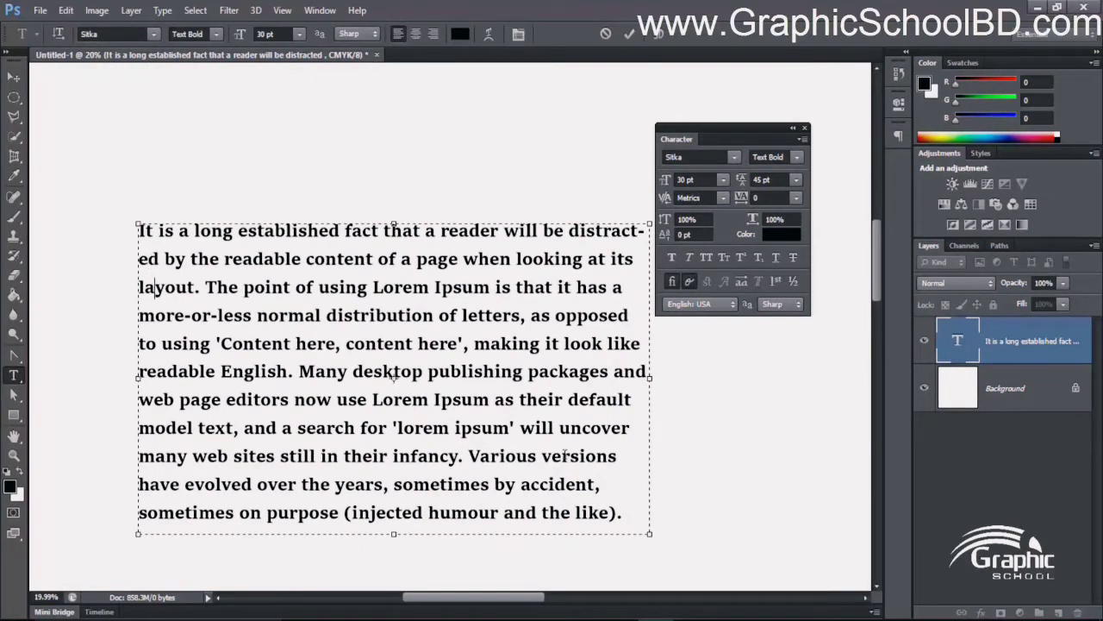
- Set the kerning in front of the paragraph's first letter to 200, raise it to 2000 and commit the text edit
click(142, 233)
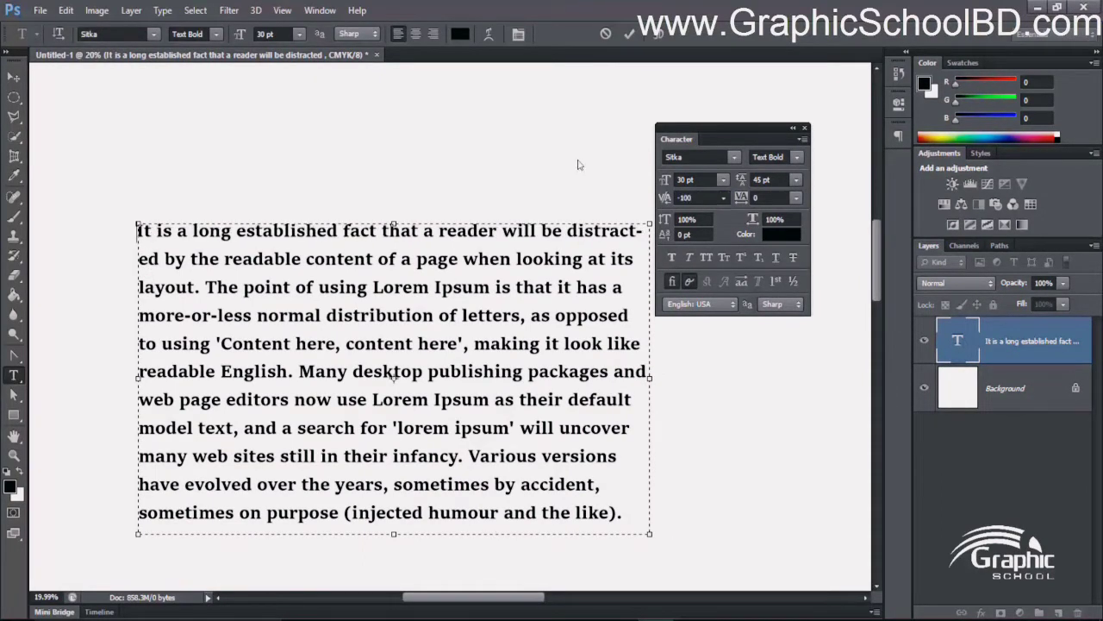
click(722, 200)
click(714, 472)
scroll(132, 219, up, 10)
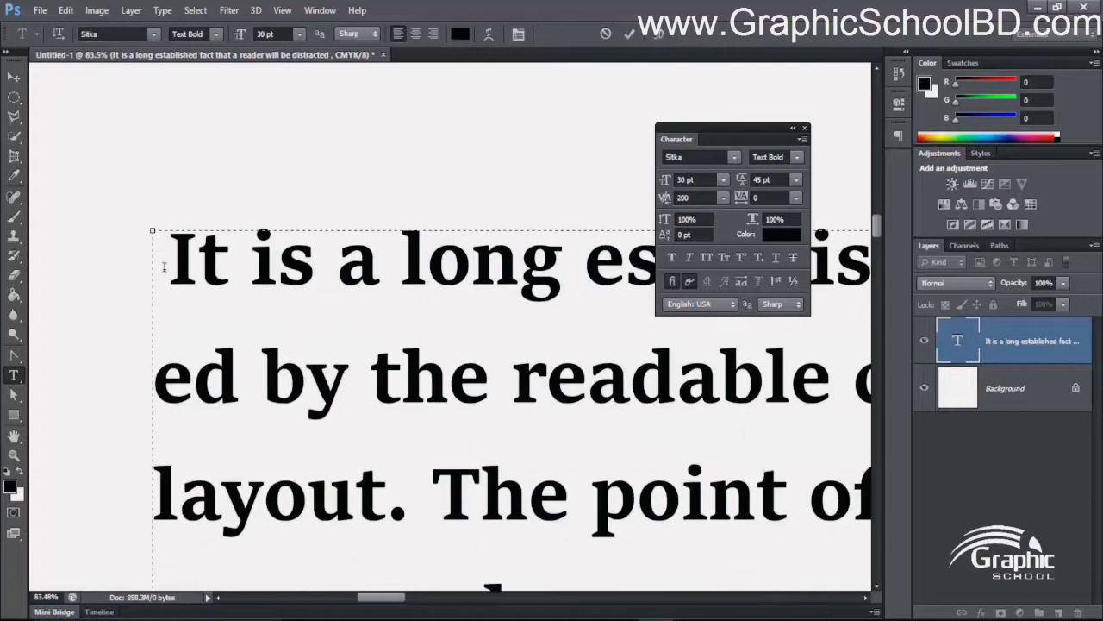
click(694, 197)
text(200)
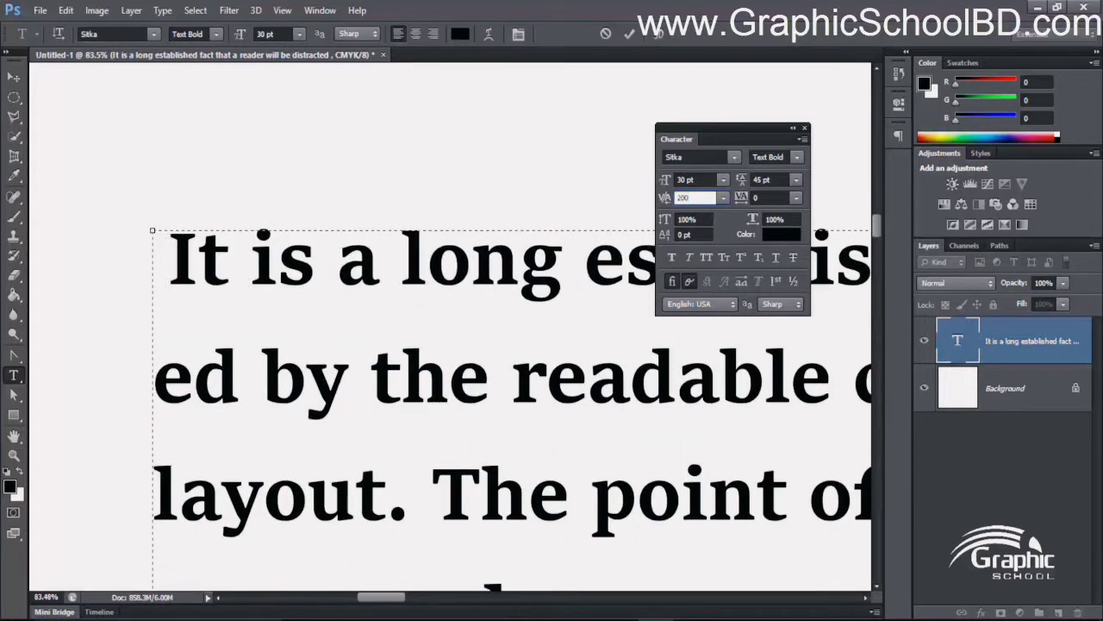
text(0)
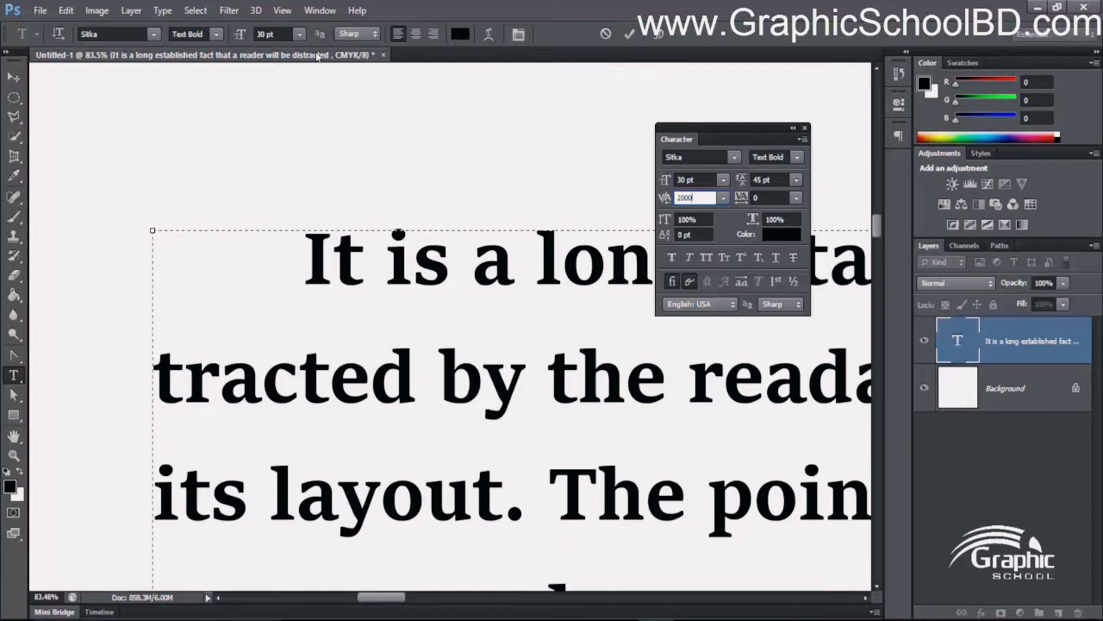
click(14, 77)
- Reopen the paragraph for editing and try tracking values of 50 and 100 on the opening words "It is"
scroll(451, 314, down, 8)
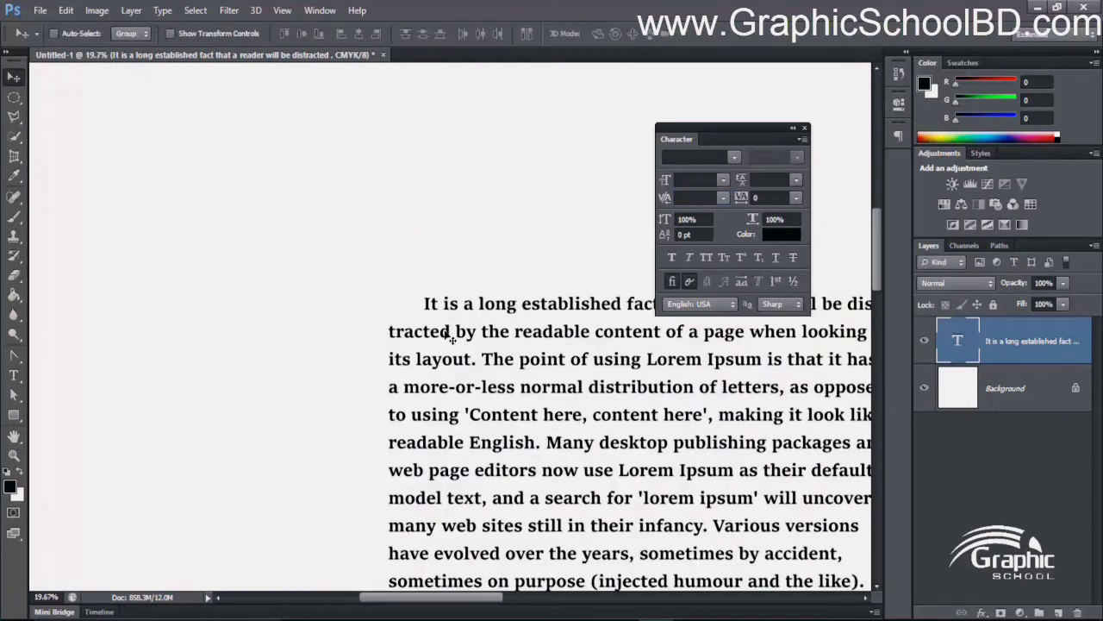
scroll(443, 320, up, 4)
scroll(269, 261, up, 1)
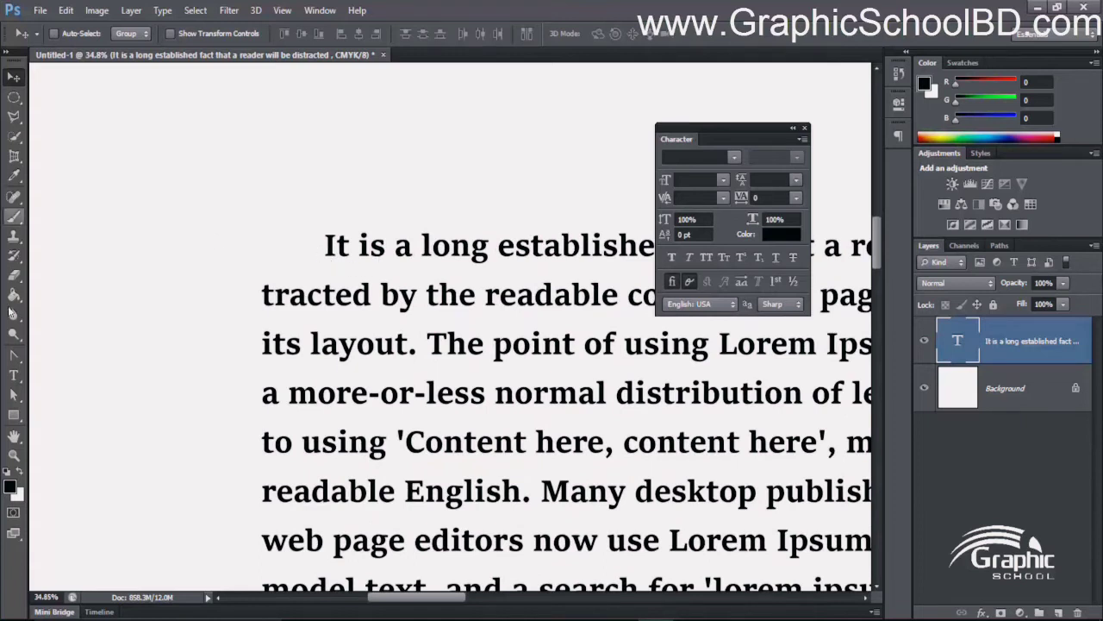
click(14, 375)
click(328, 247)
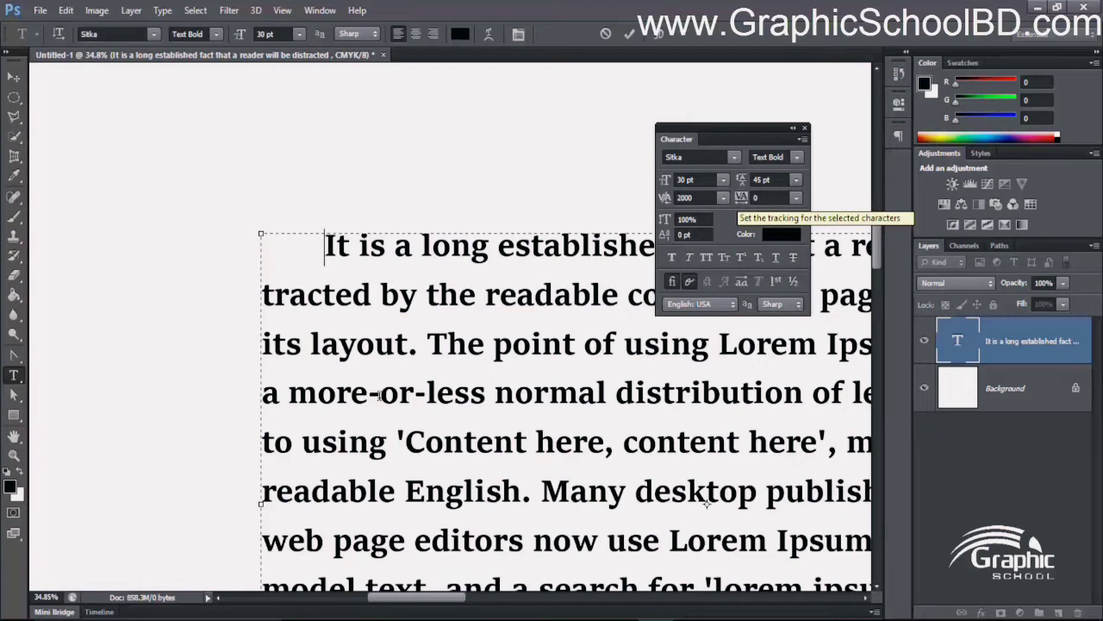
click(356, 345)
drag(325, 247, 386, 248)
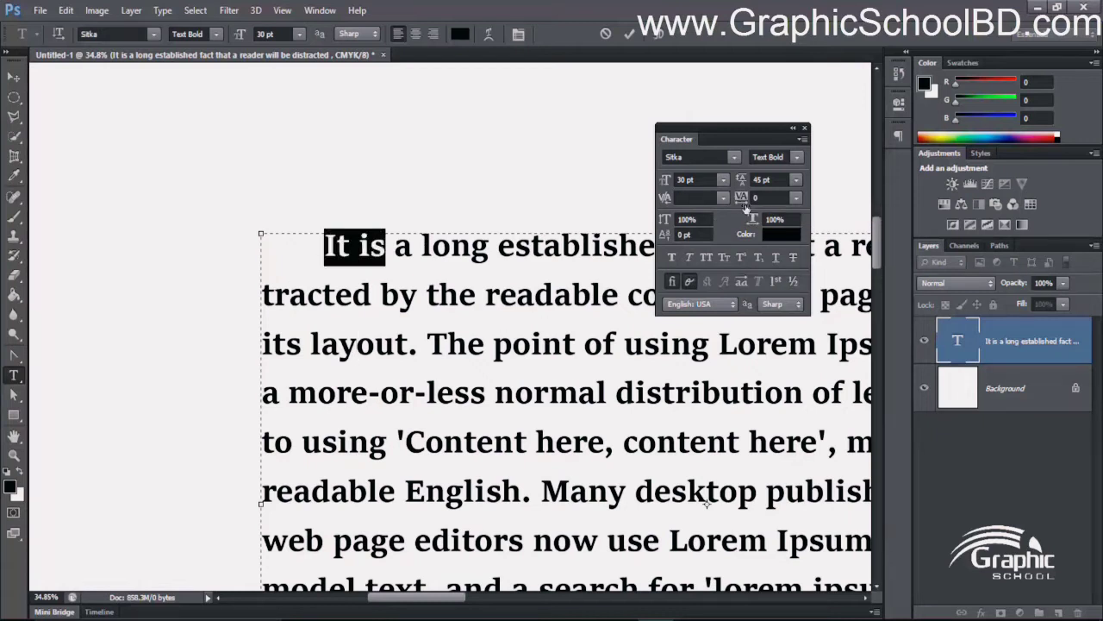
click(795, 198)
click(792, 389)
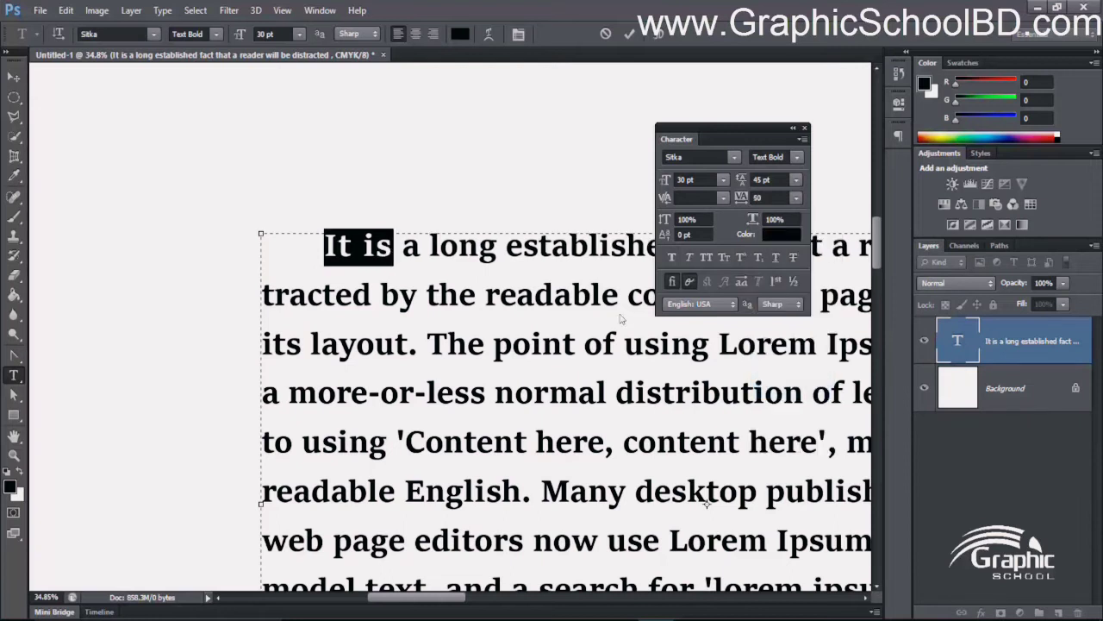
click(796, 197)
click(784, 419)
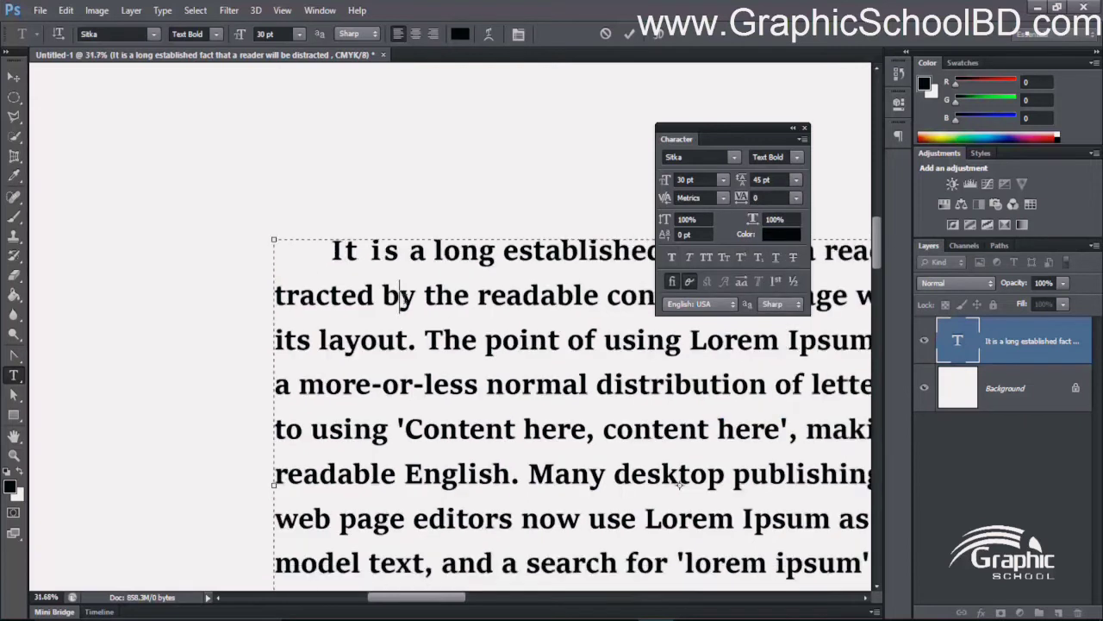
- Try a tracking value of 2000 on the opening words "It is a long", remove it and clear the text selection
scroll(405, 297, down, 3)
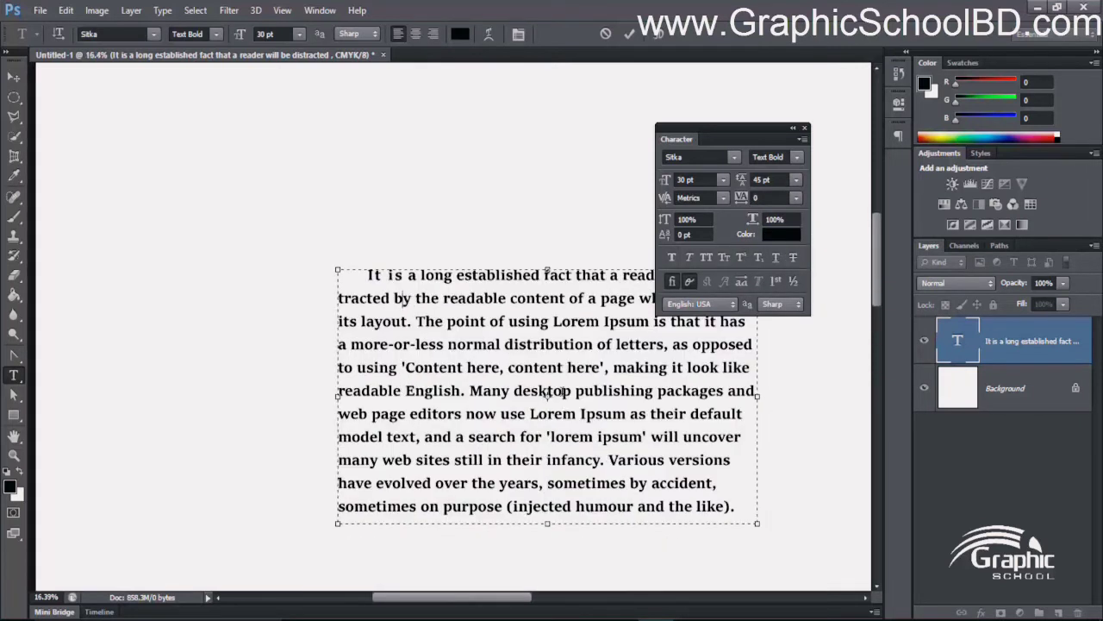
scroll(401, 298, up, 2)
drag(326, 259, 457, 259)
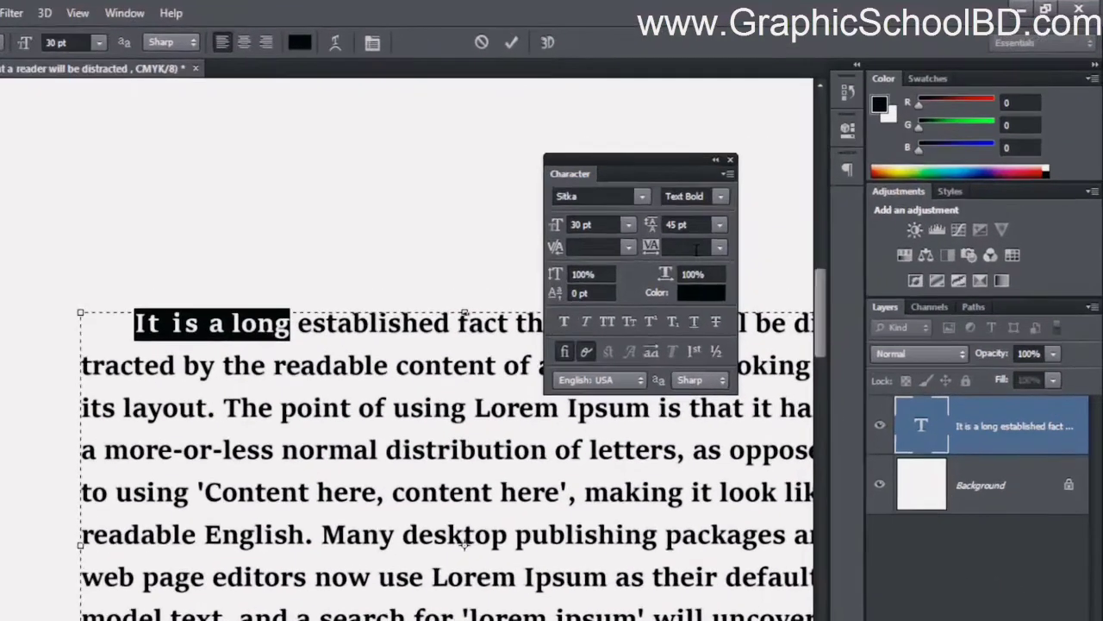
click(690, 247)
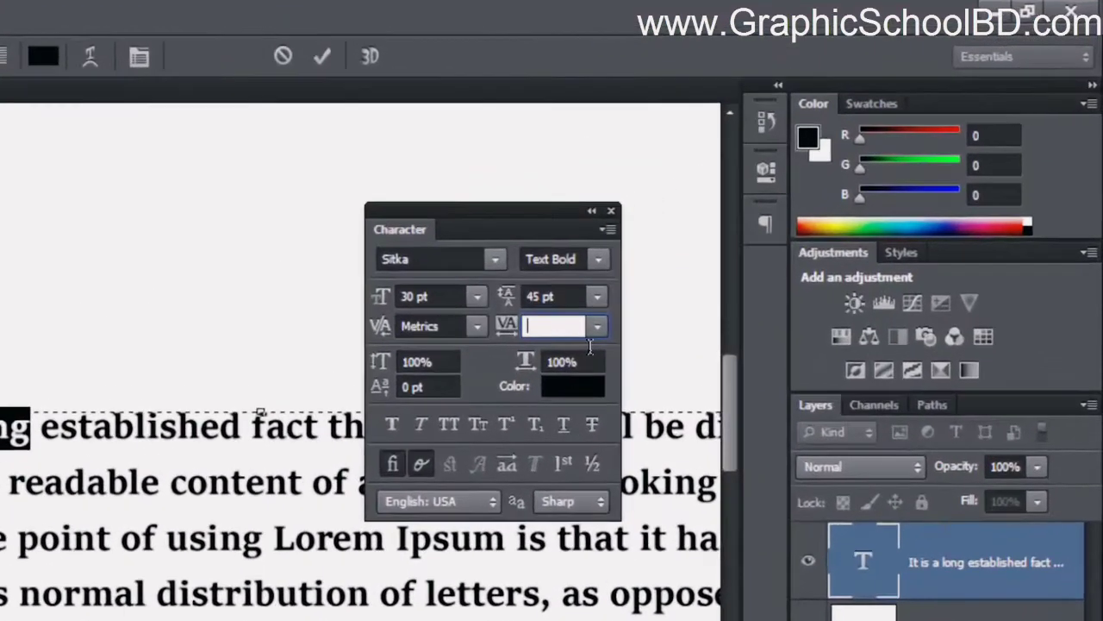
text(2000)
key(Return)
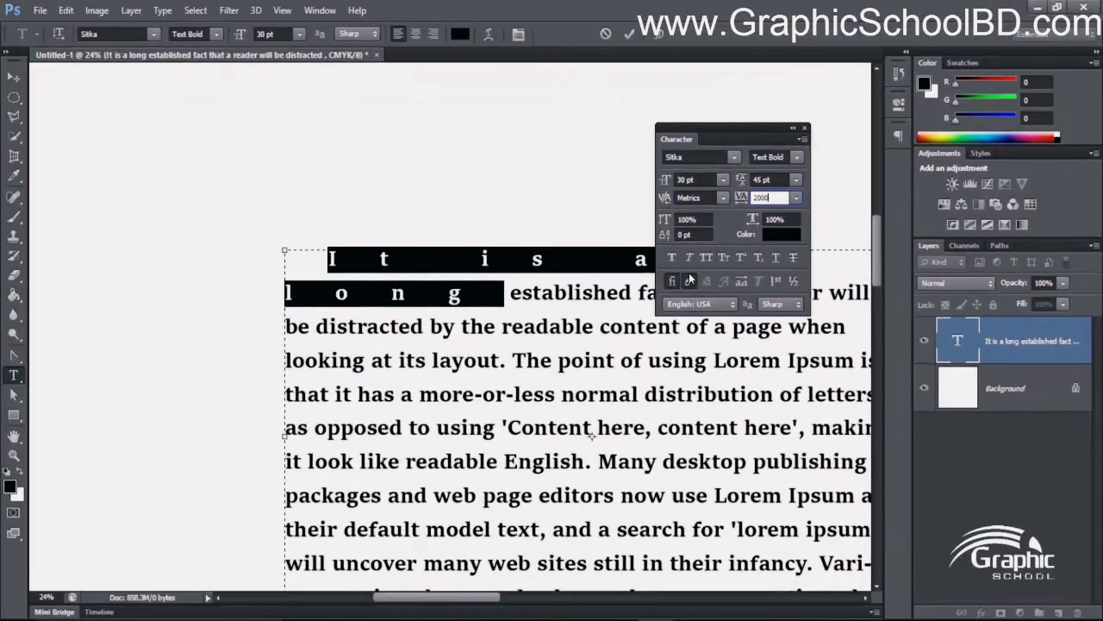
key(BackSpace)
key(BackSpace)
key(BackSpace)
key(BackSpace)
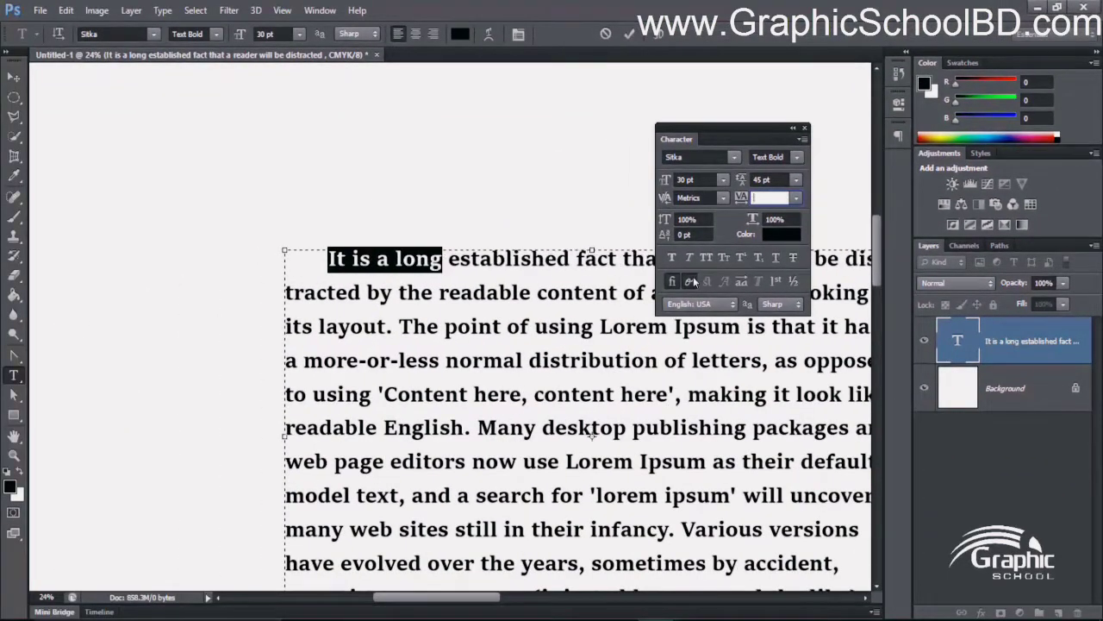
click(630, 396)
scroll(632, 397, down, 9)
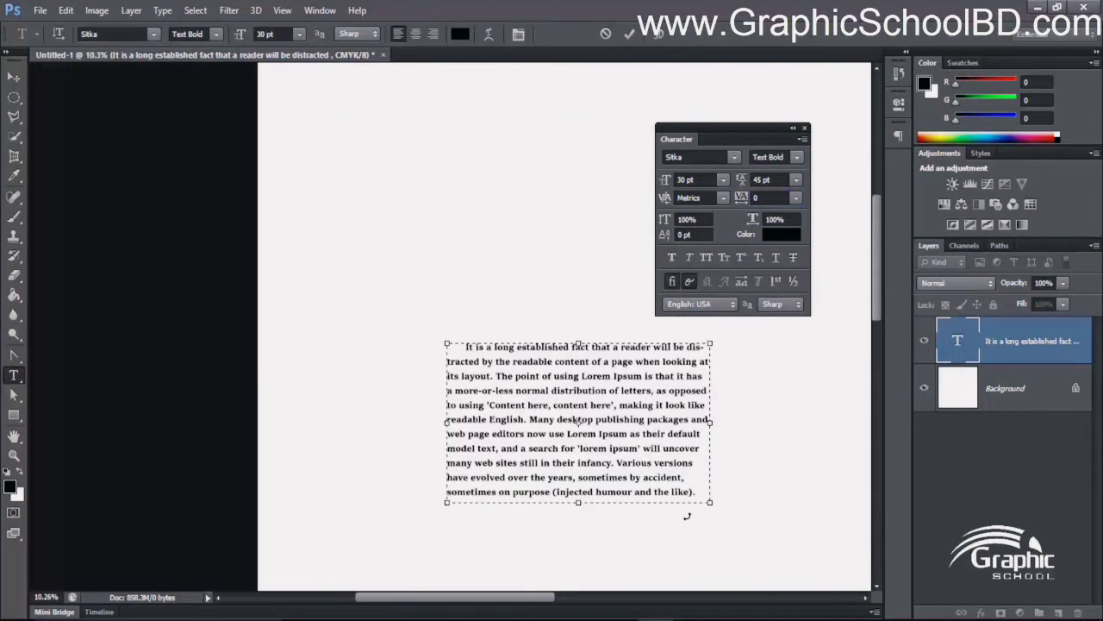
- Delete the closing parenthesis and full stop at the end of the paragraph and put the last word "like" on its own line
scroll(674, 510, up, 10)
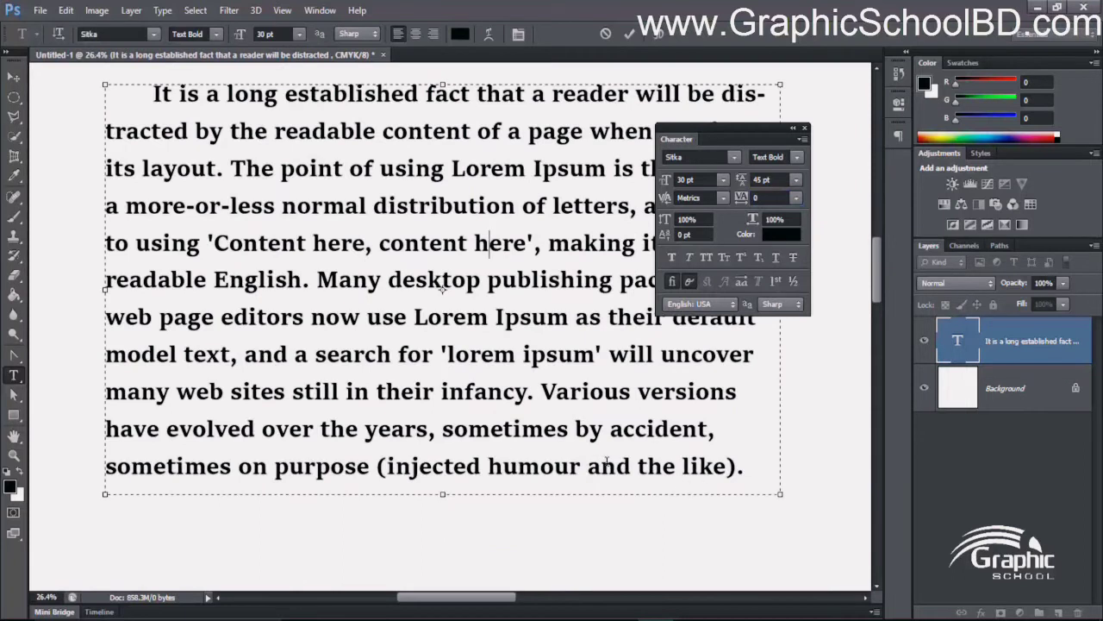
drag(681, 470, 751, 466)
click(751, 466)
key(Left)
key(Delete)
key(BackSpace)
key(BackSpace)
key(BackSpace)
key(BackSpace)
key(BackSpace)
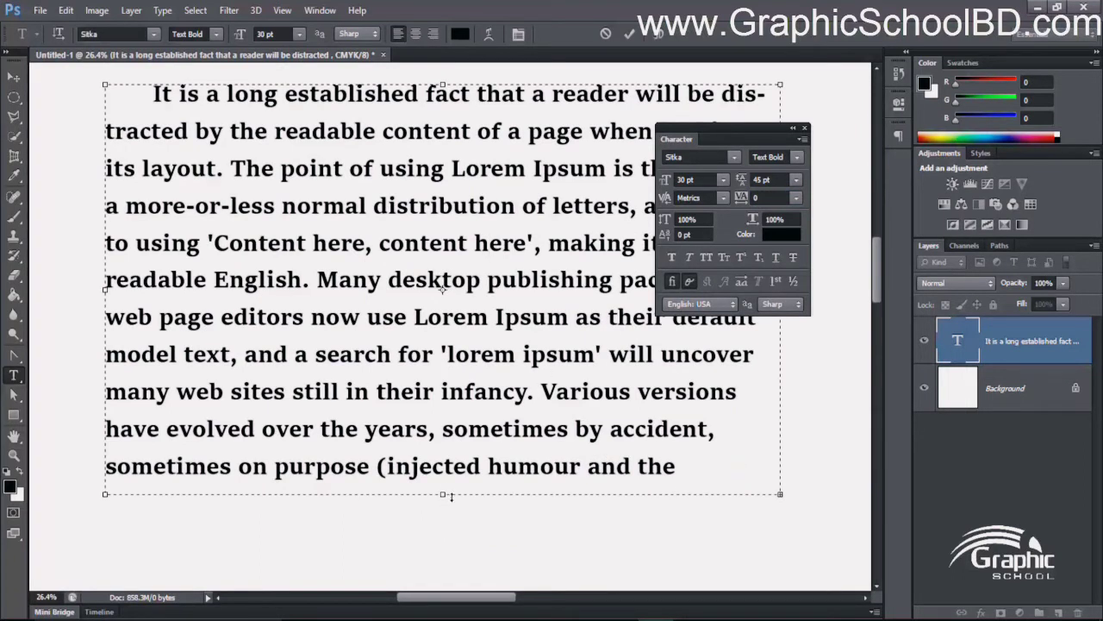
- Extend the text box downward to reveal the last line and set the tracking of the word "like" to 1000
drag(444, 516, 444, 576)
scroll(208, 494, down, 1)
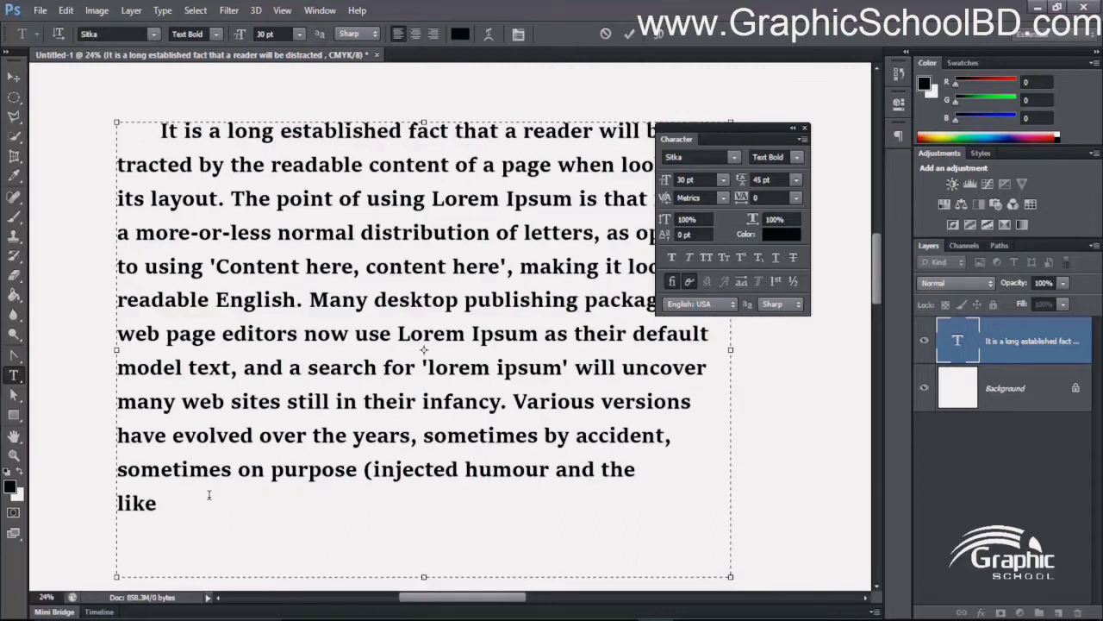
drag(174, 504, 112, 505)
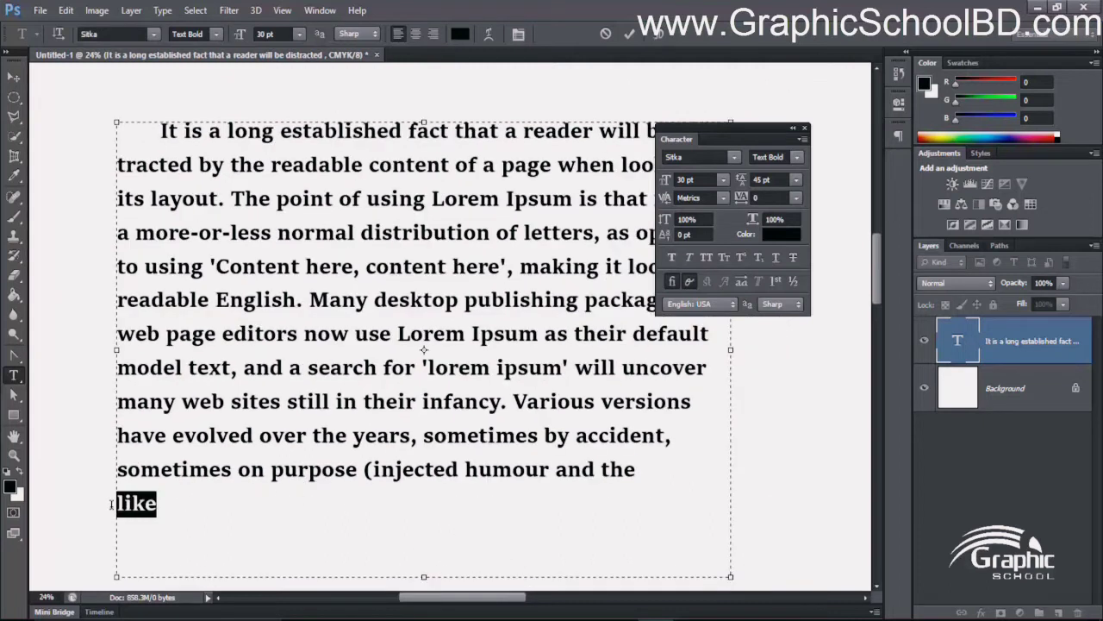
click(772, 197)
text(1000)
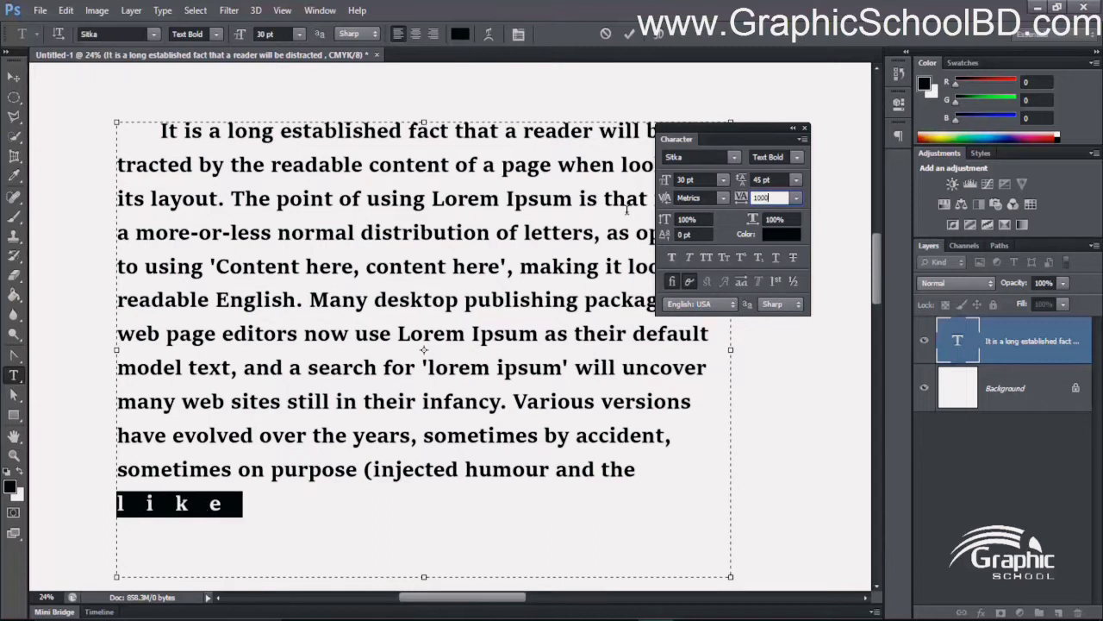
- Try tracking values of 2000 and 20000 on the word "like" and settle on 5000
key(BackSpace)
key(BackSpace)
key(BackSpace)
key(BackSpace)
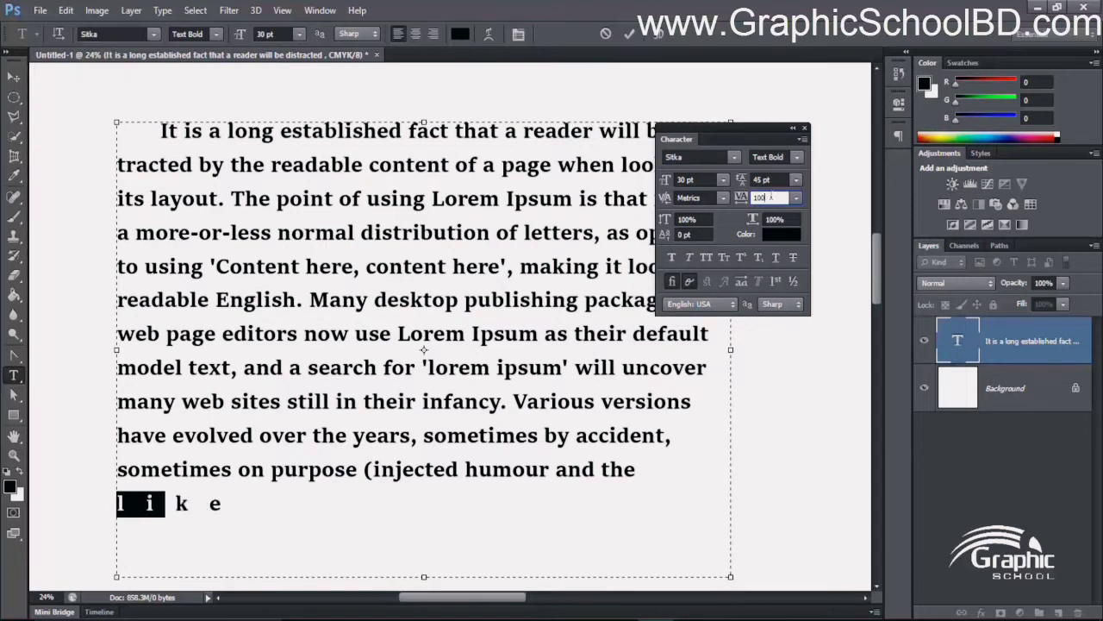
text(2000)
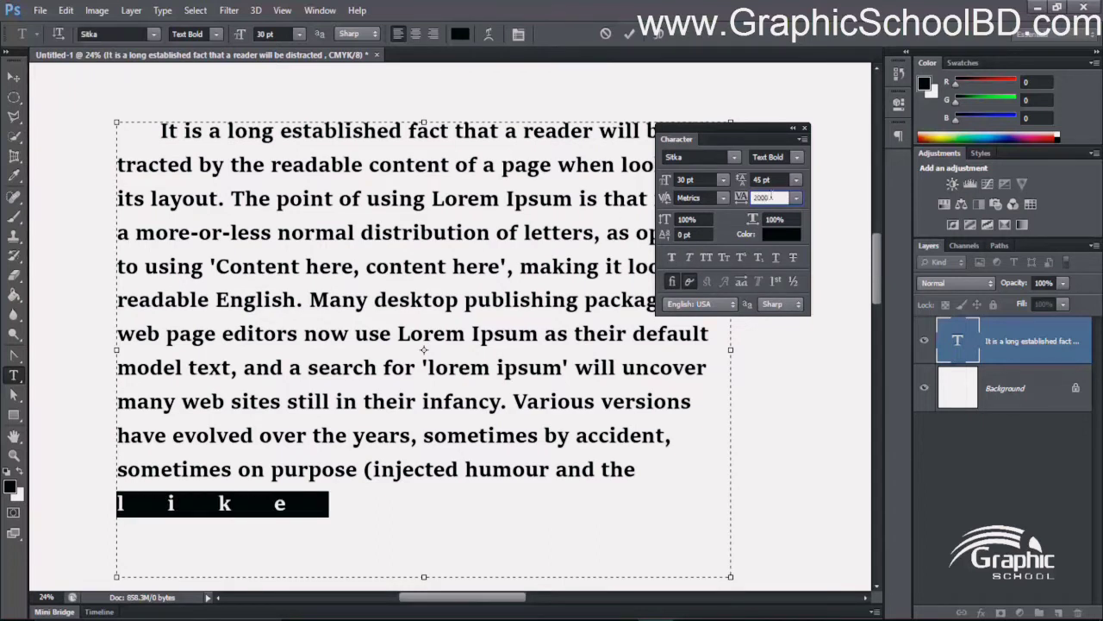
text(0)
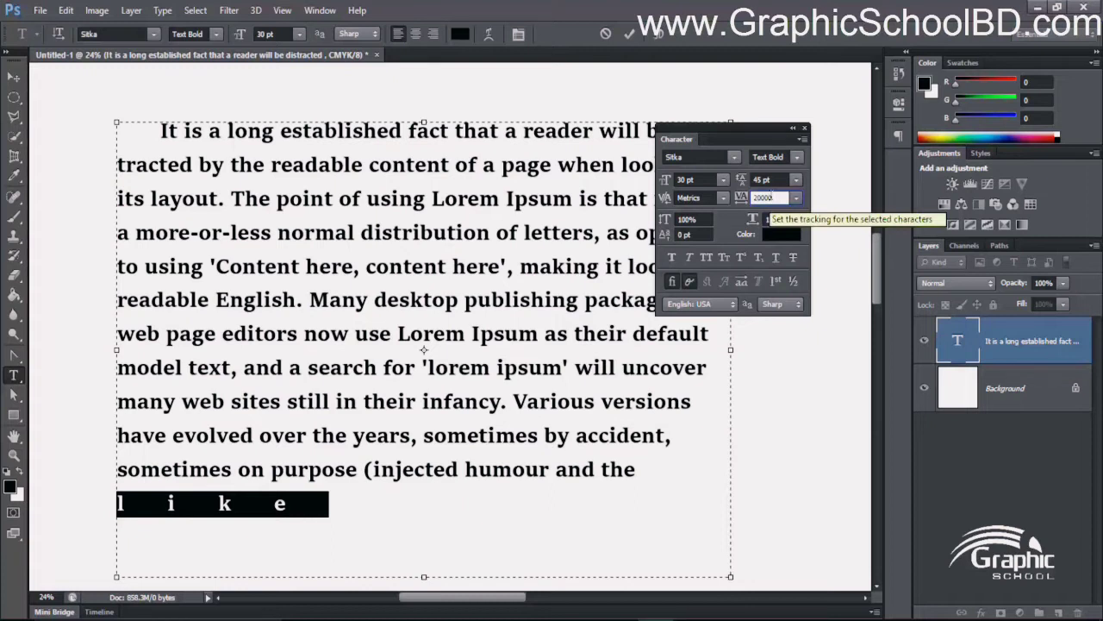
key(Return)
click(505, 245)
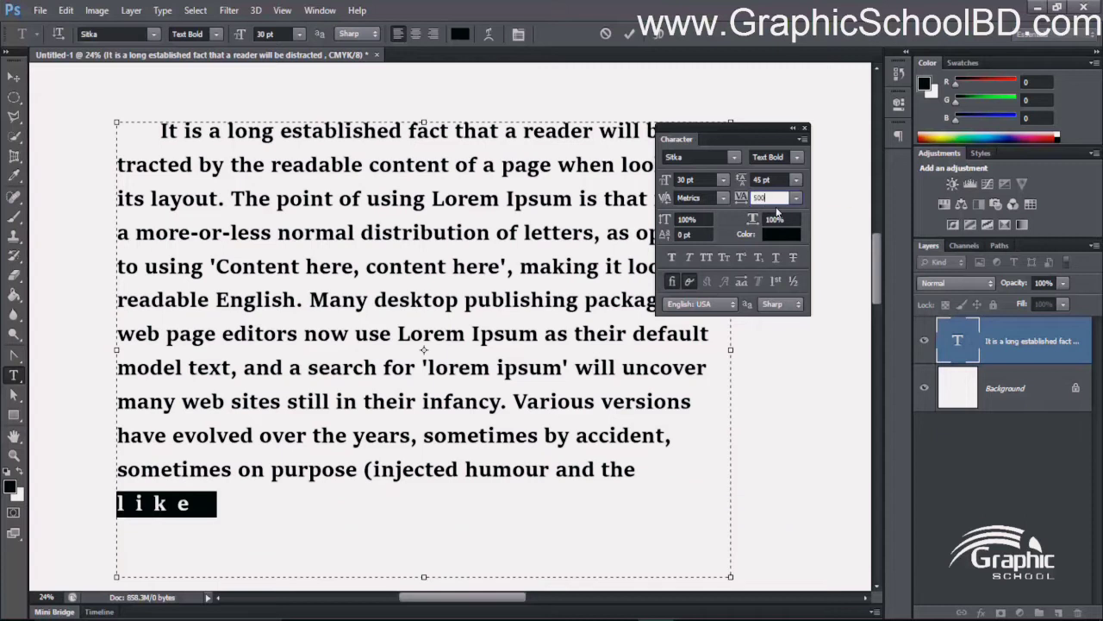
text(0)
click(470, 499)
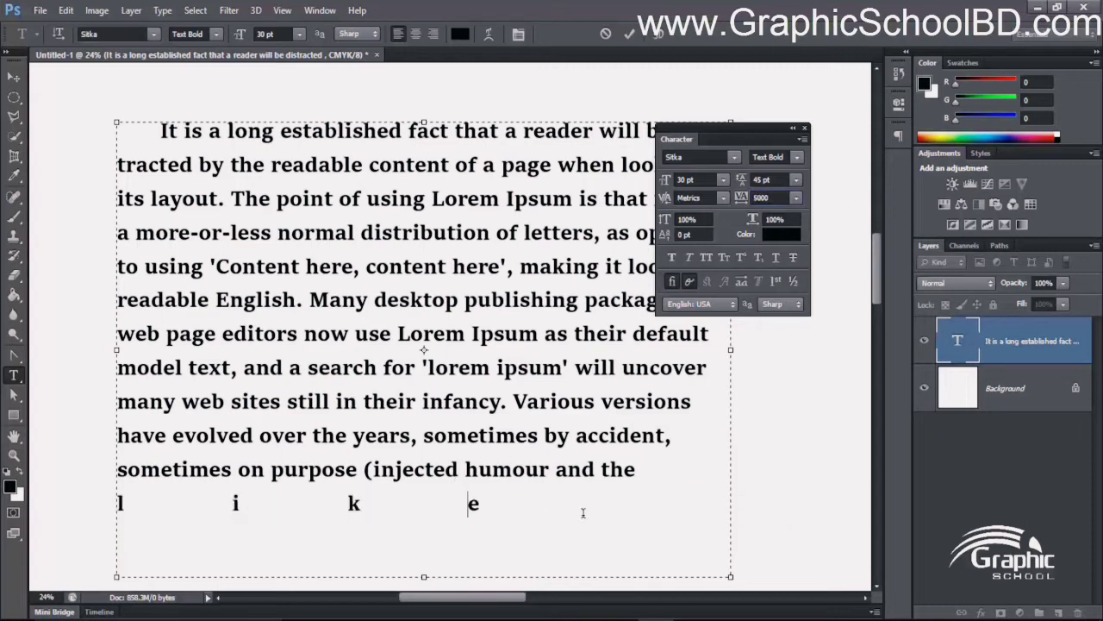
- Move the text box slightly down the canvas and place the cursor in the last line
drag(583, 512, 171, 469)
click(494, 333)
mouse_move(424, 438)
mouse_down()
mouse_move(430, 427)
mouse_move(423, 448)
mouse_up()
click(370, 516)
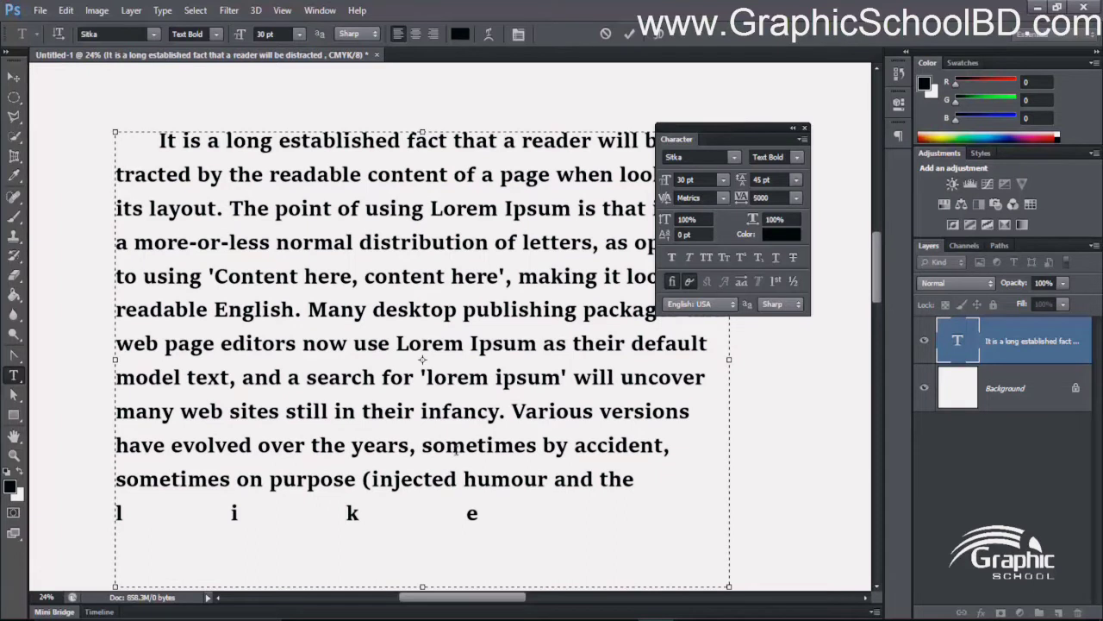
- Set the vertical scale of all the paragraph text to 80%
click(622, 479)
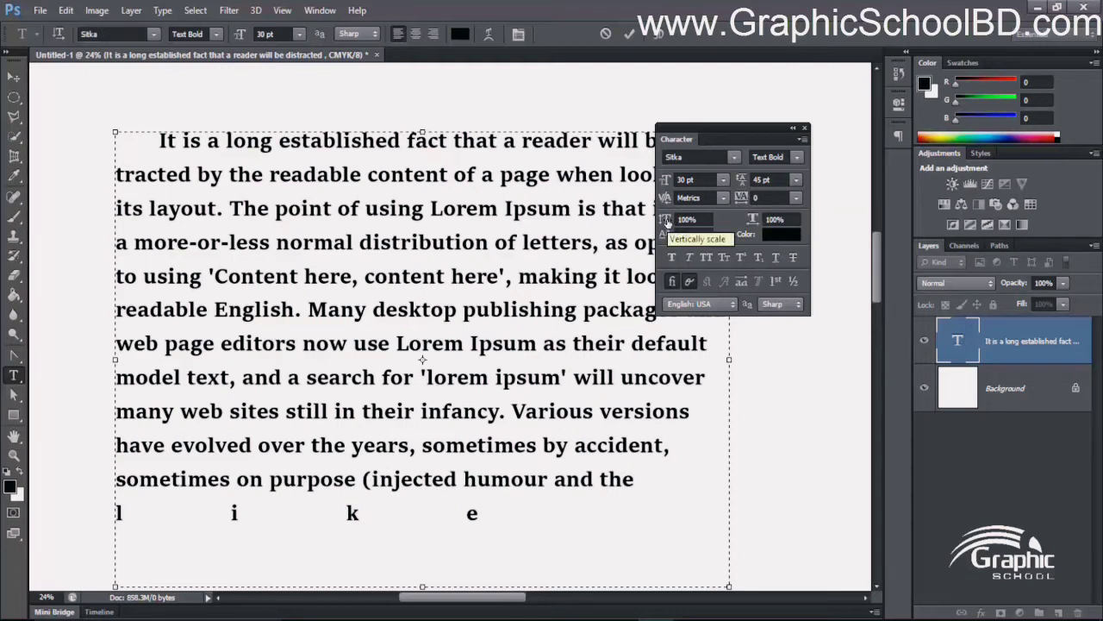
click(662, 498)
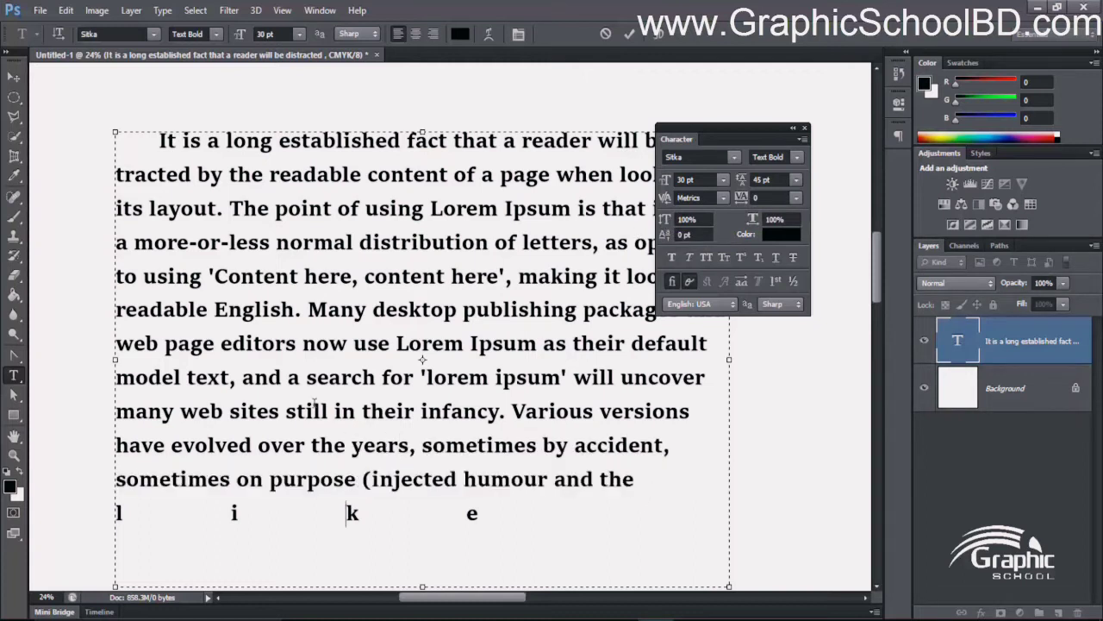
key(ctrl+a)
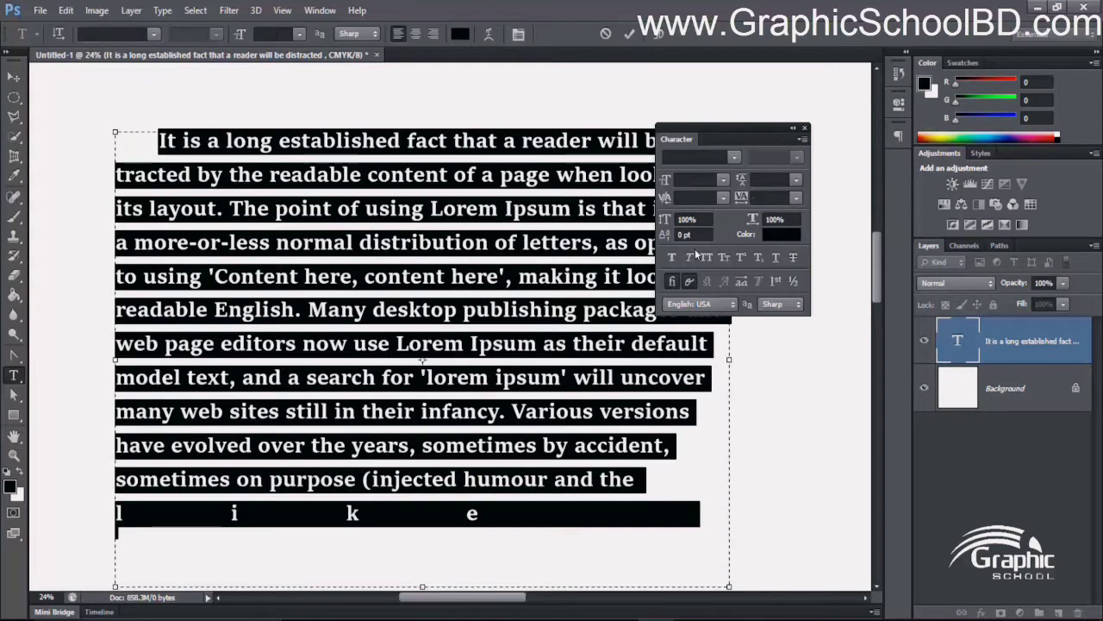
click(710, 219)
text(80)
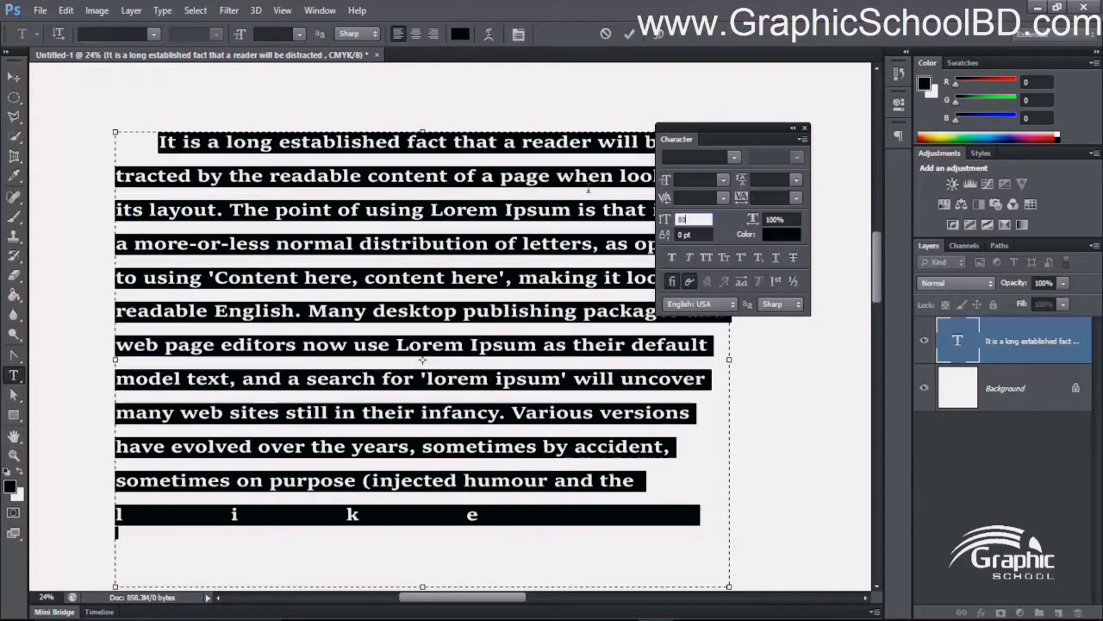
click(389, 260)
scroll(439, 306, up, 3)
scroll(423, 324, down, 4)
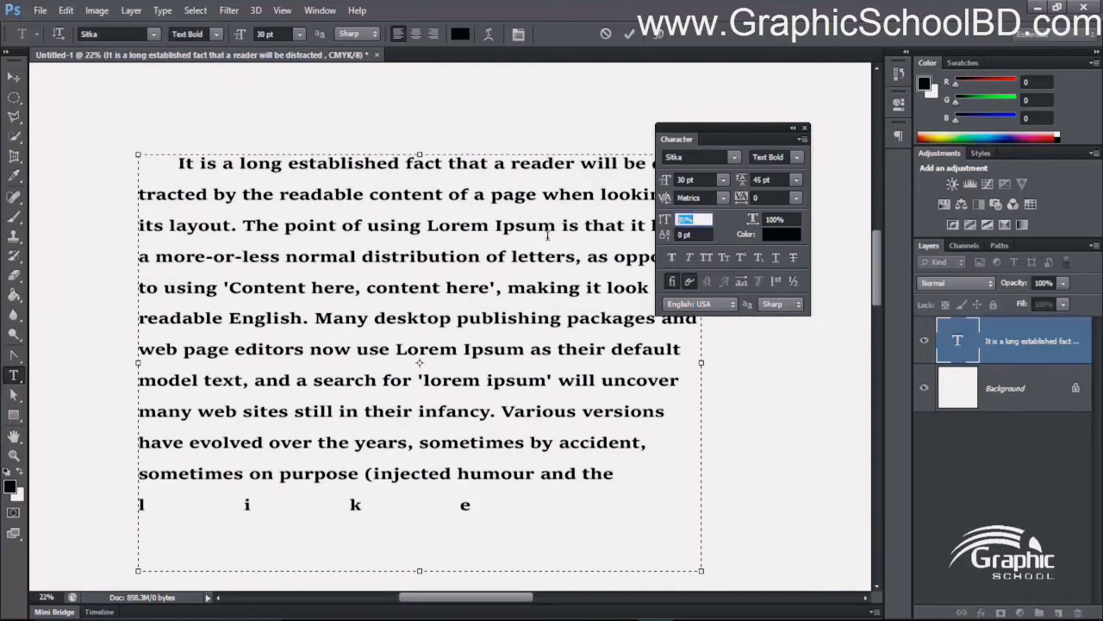
- Try vertical scales of 120% and 150% on the whole paragraph and return it to 100%
key(ctrl+a)
click(694, 219)
text(120)
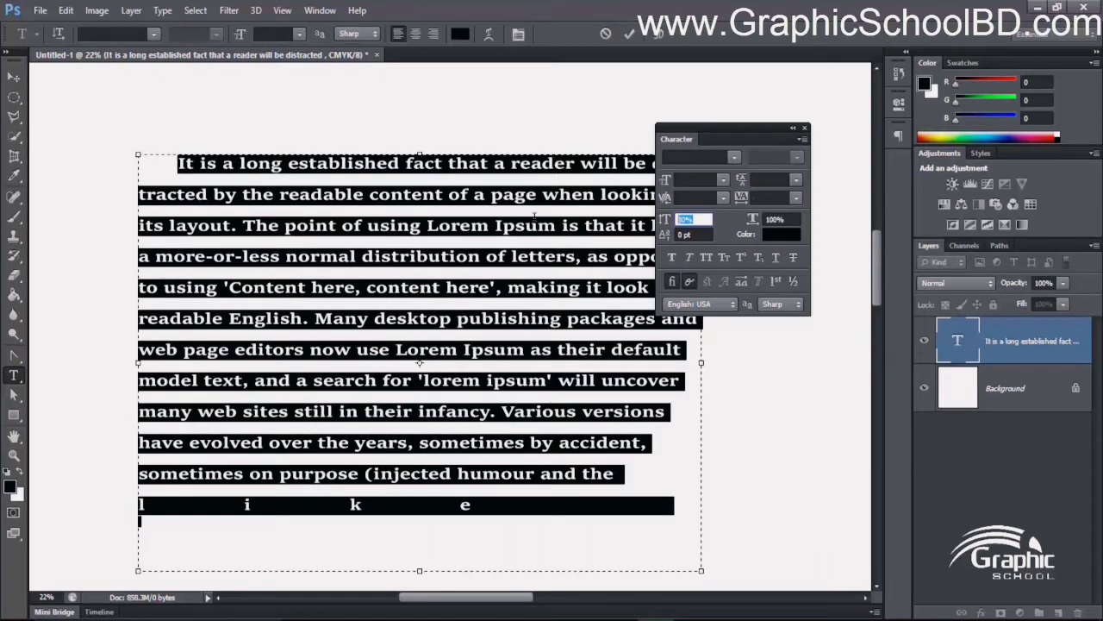
key(Return)
text(12)
key(Return)
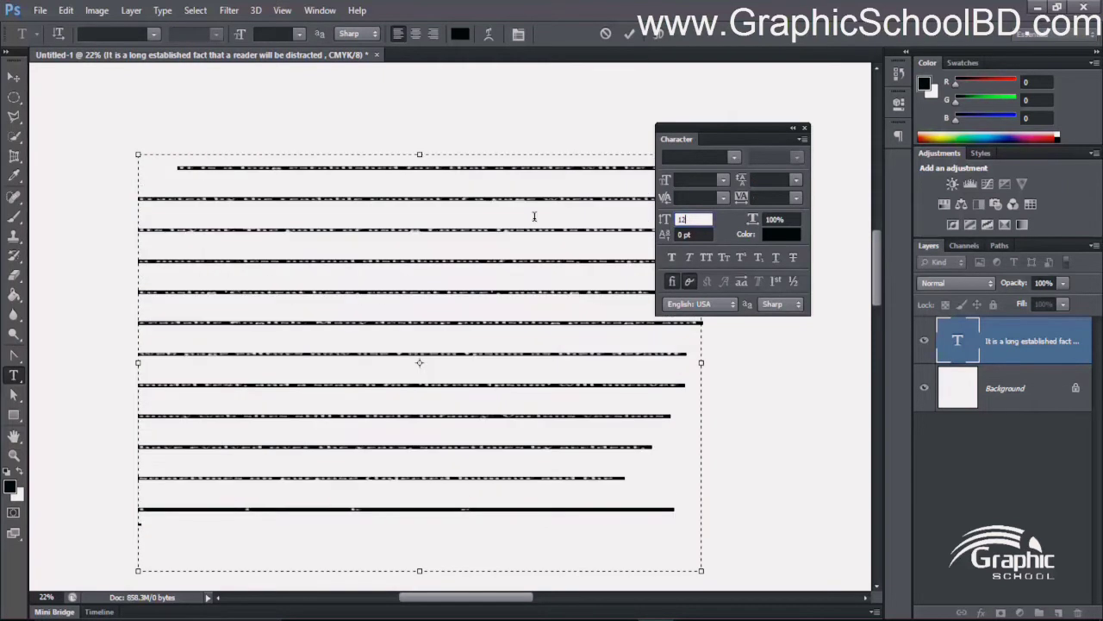
text(150)
key(Return)
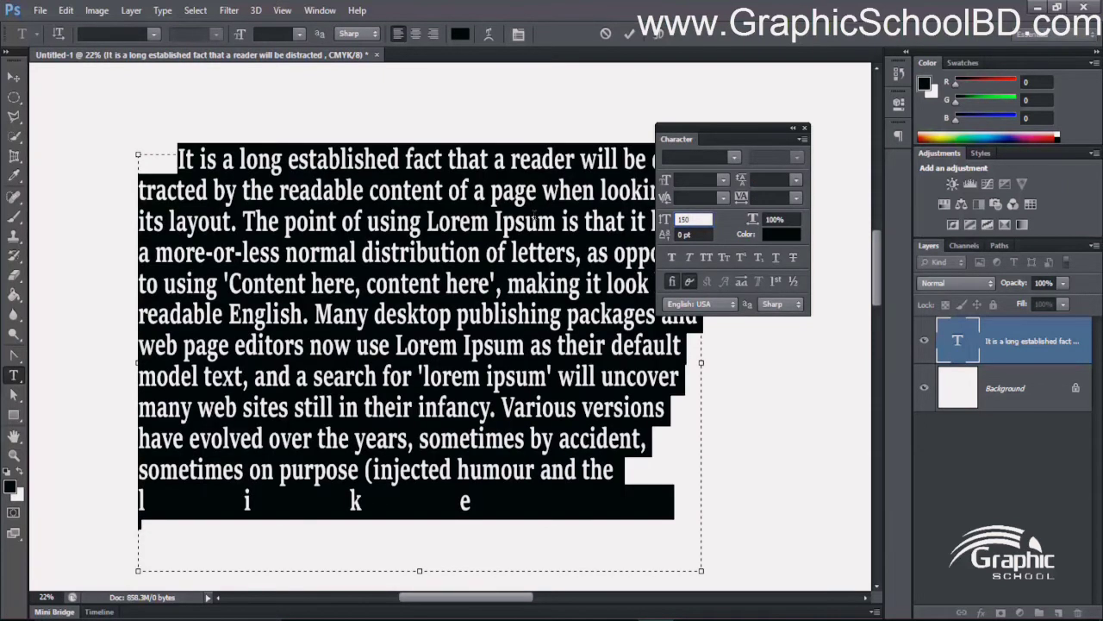
text(100)
key(Return)
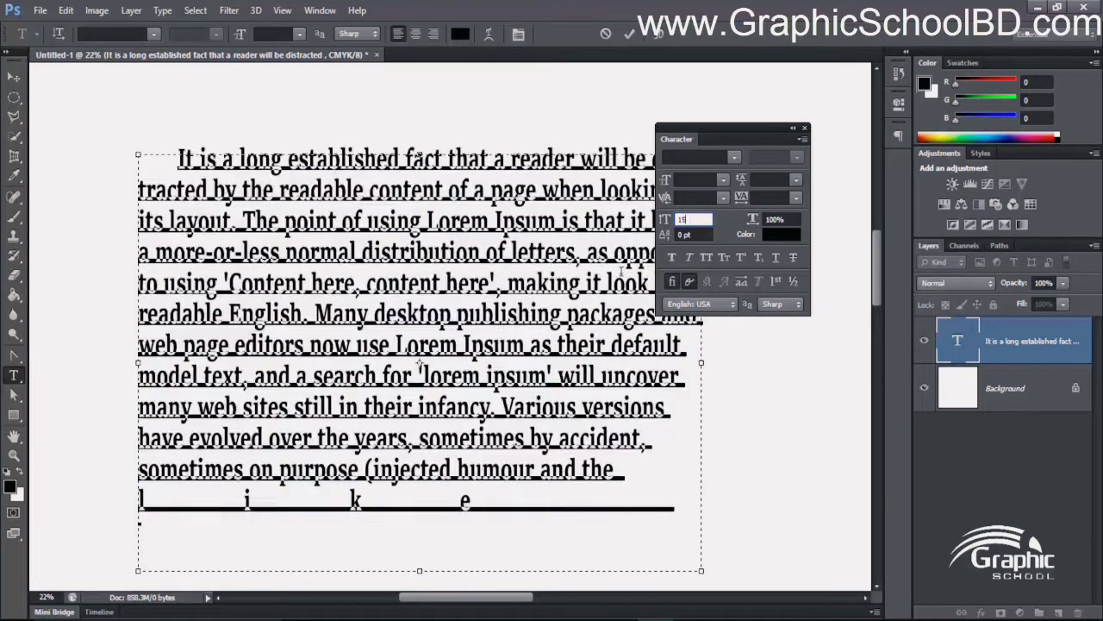
click(517, 348)
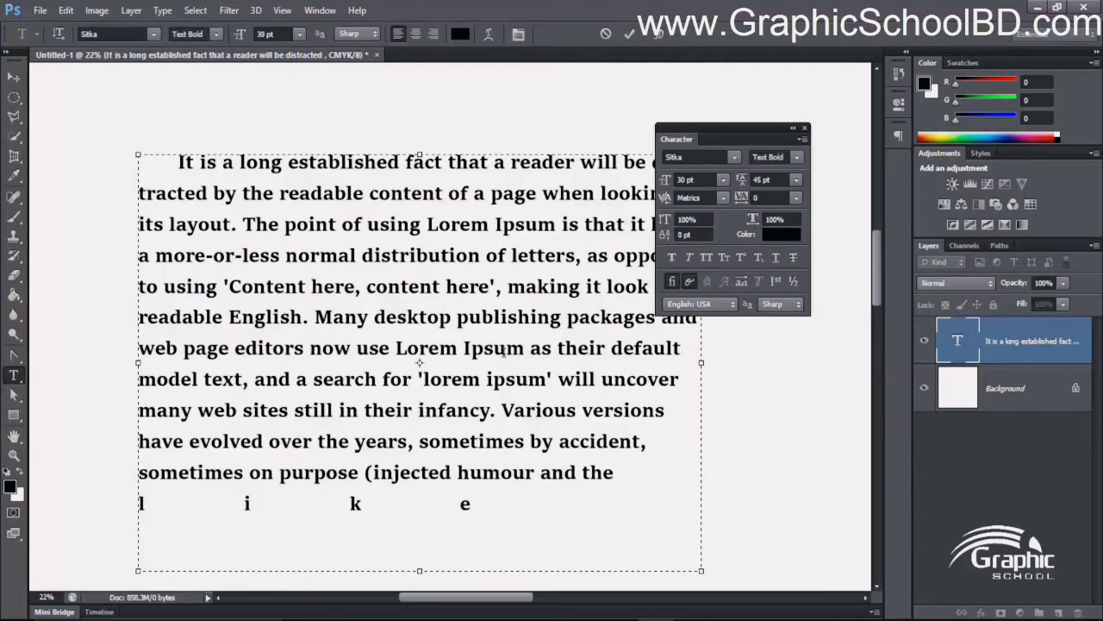
- Try horizontal scales of 50% and 500% on the whole paragraph and return it to 100%
key(ctrl+a)
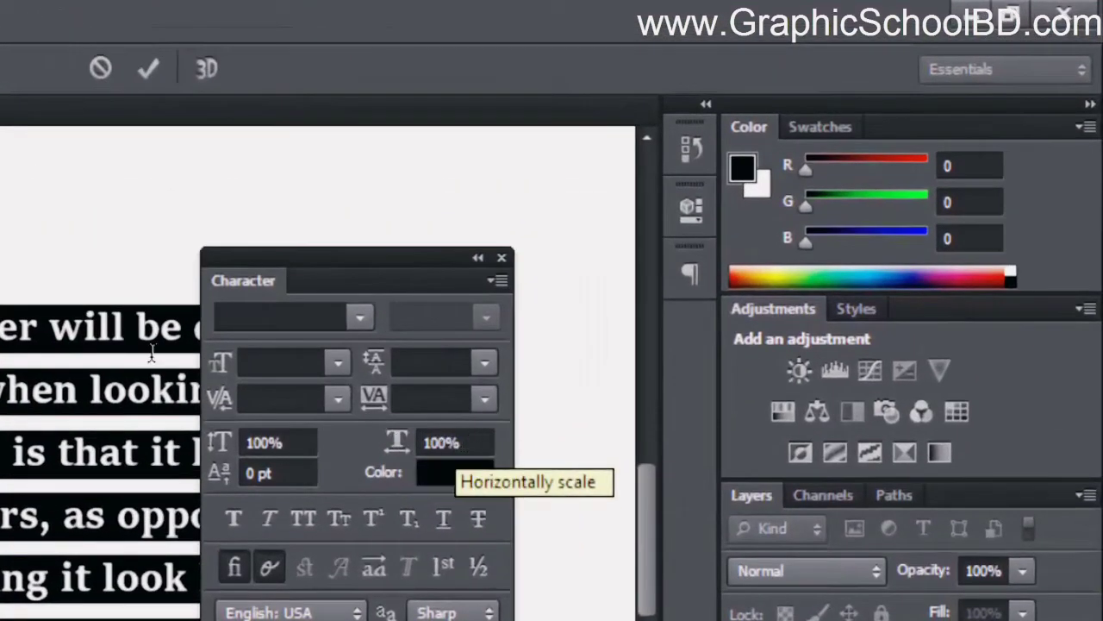
click(463, 442)
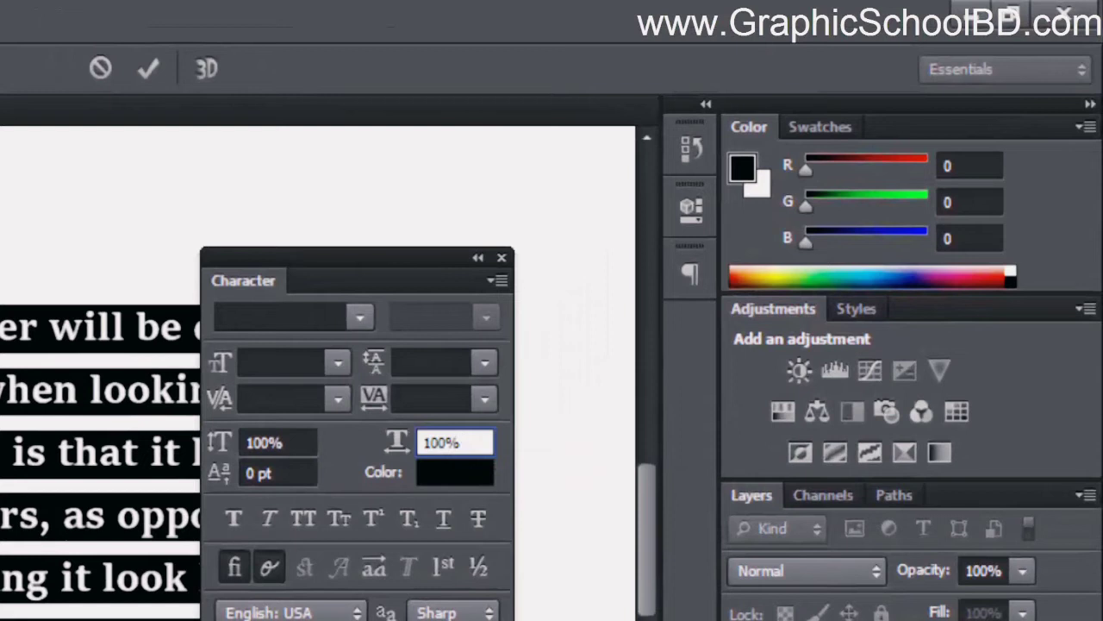
double_click(470, 443)
text(50)
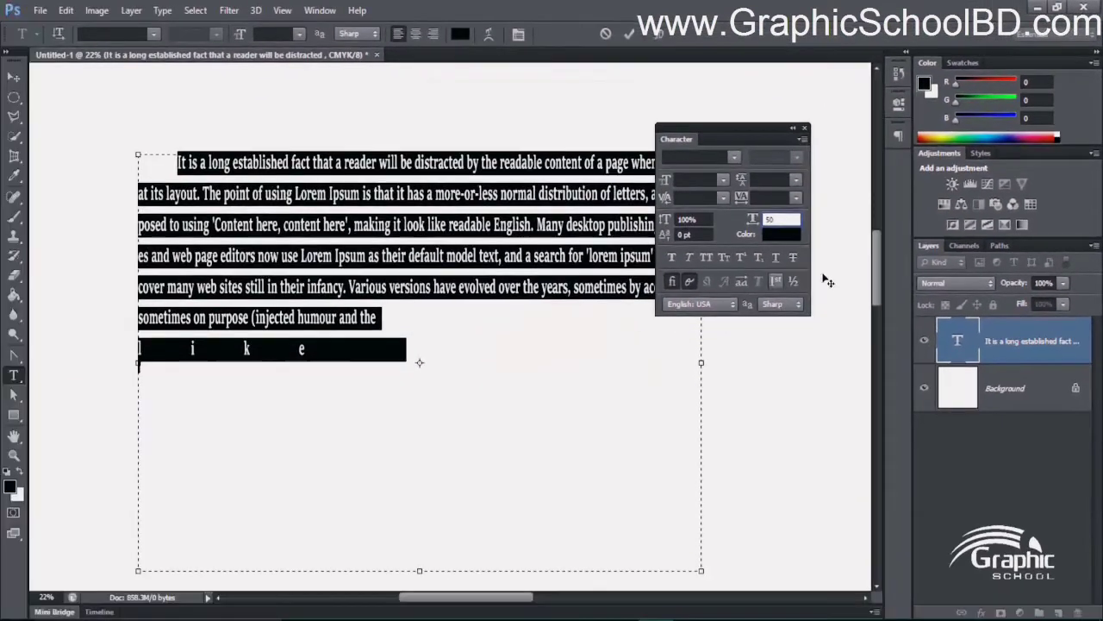
text(0)
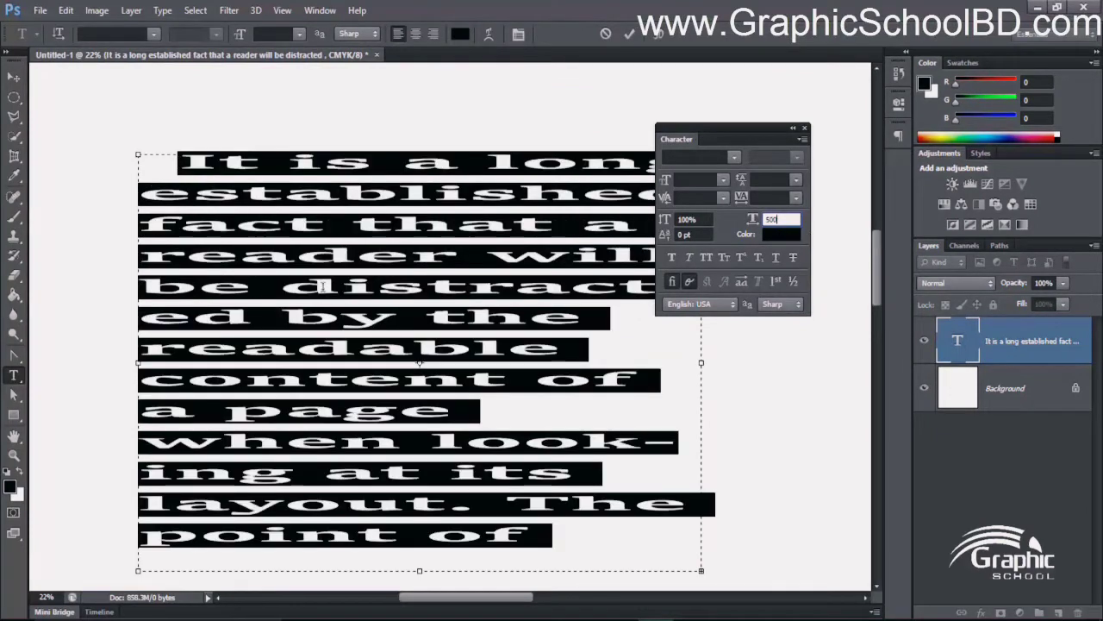
key(BackSpace)
key(BackSpace)
key(BackSpace)
text(100)
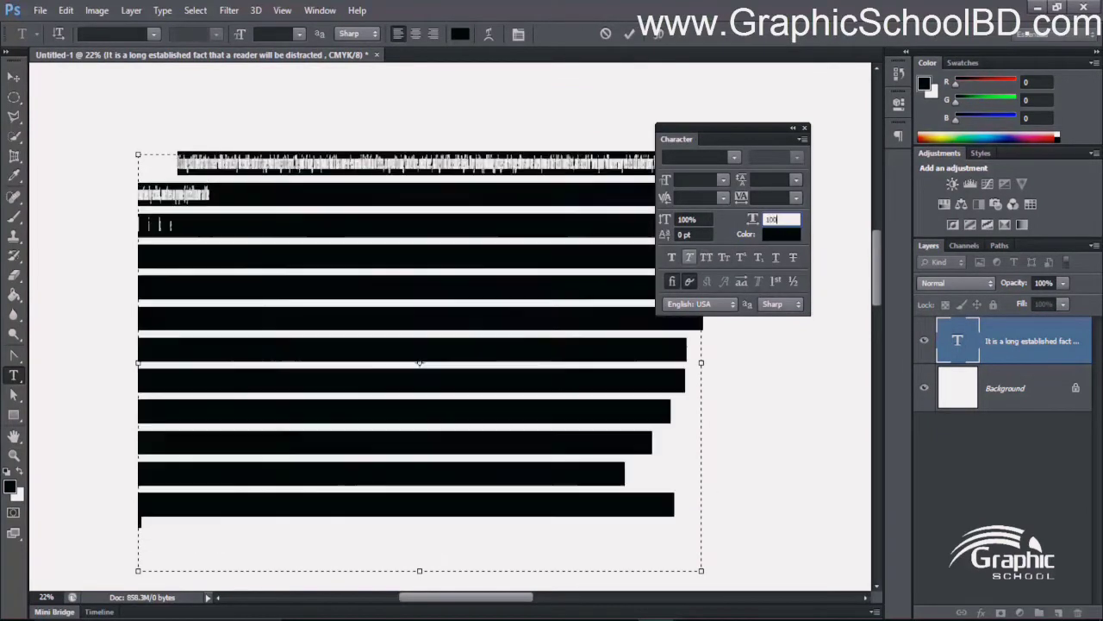
key(Return)
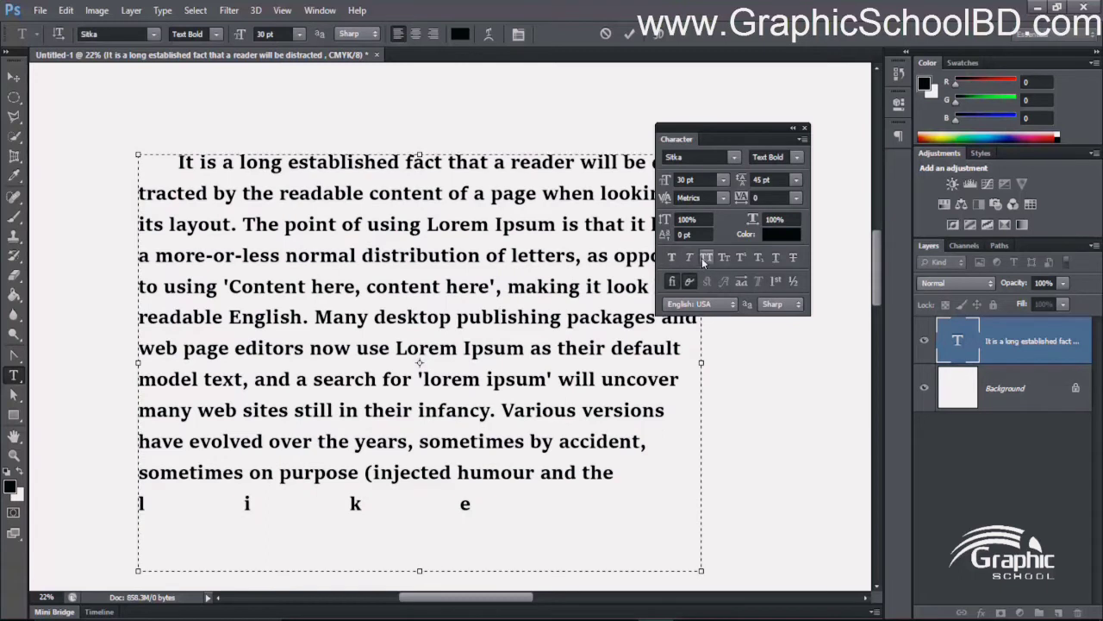
- Raise the baseline shift of the first word "It" to 22 pt and lower it again slightly
key(ctrl+a)
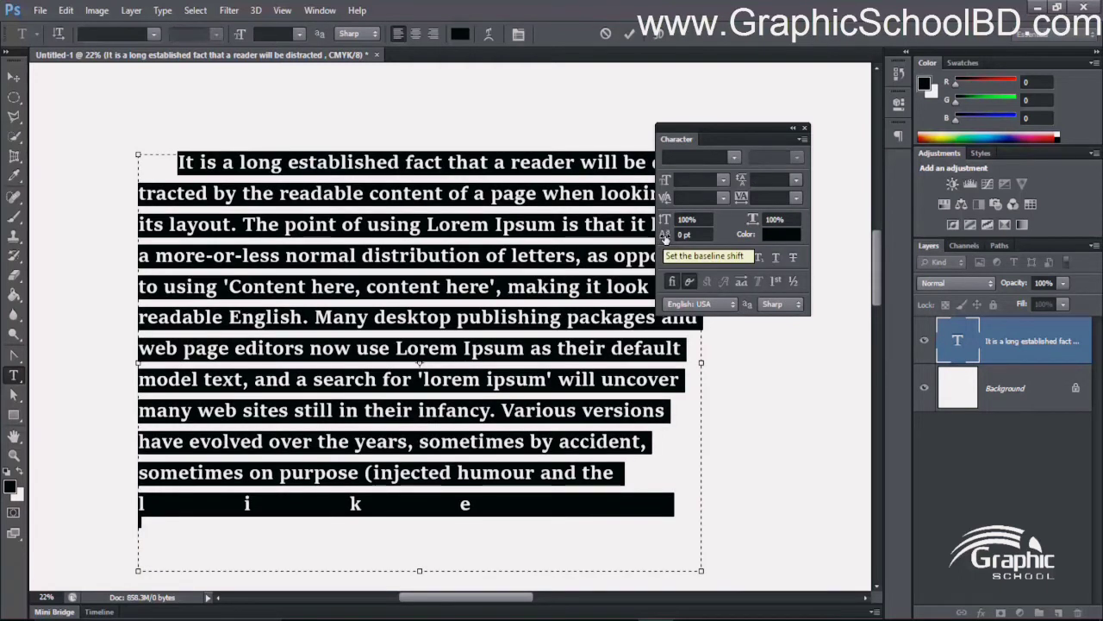
click(692, 235)
click(341, 226)
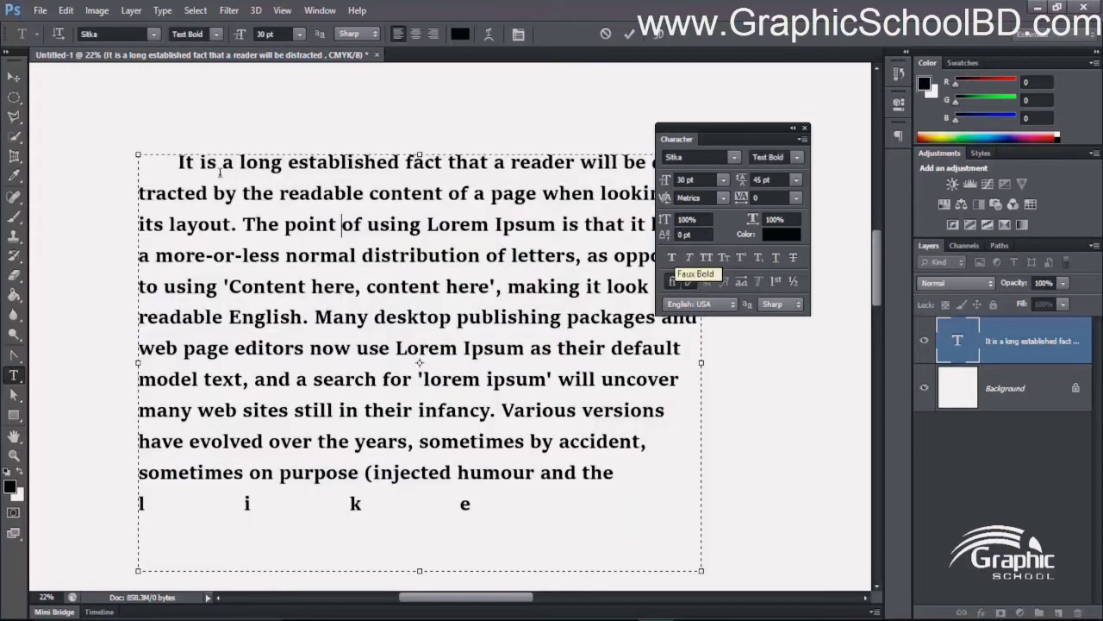
double_click(183, 162)
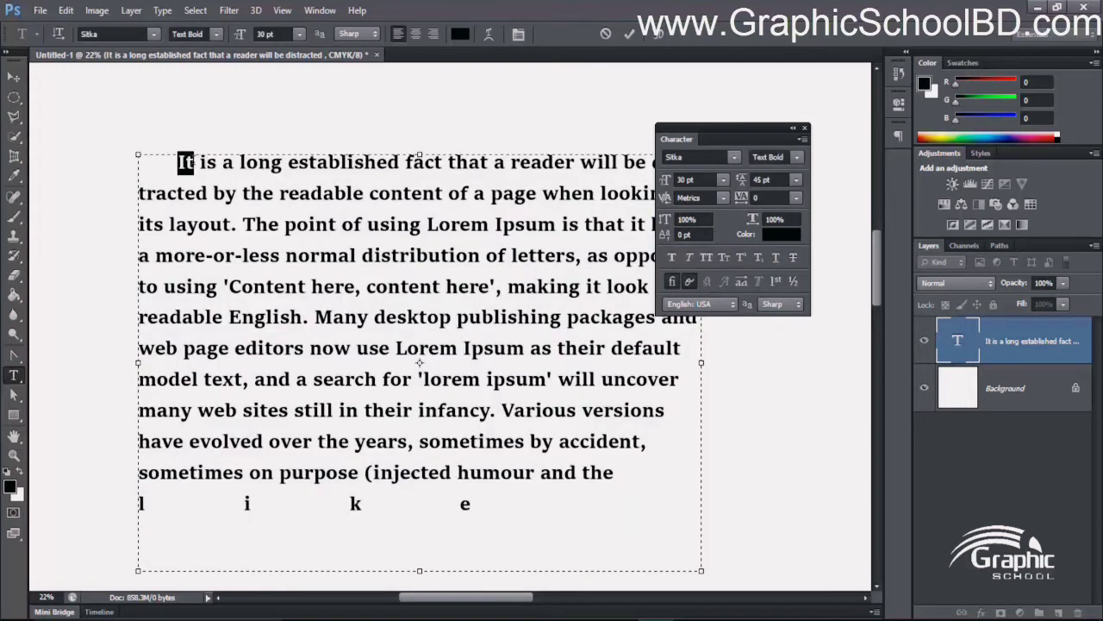
click(691, 235)
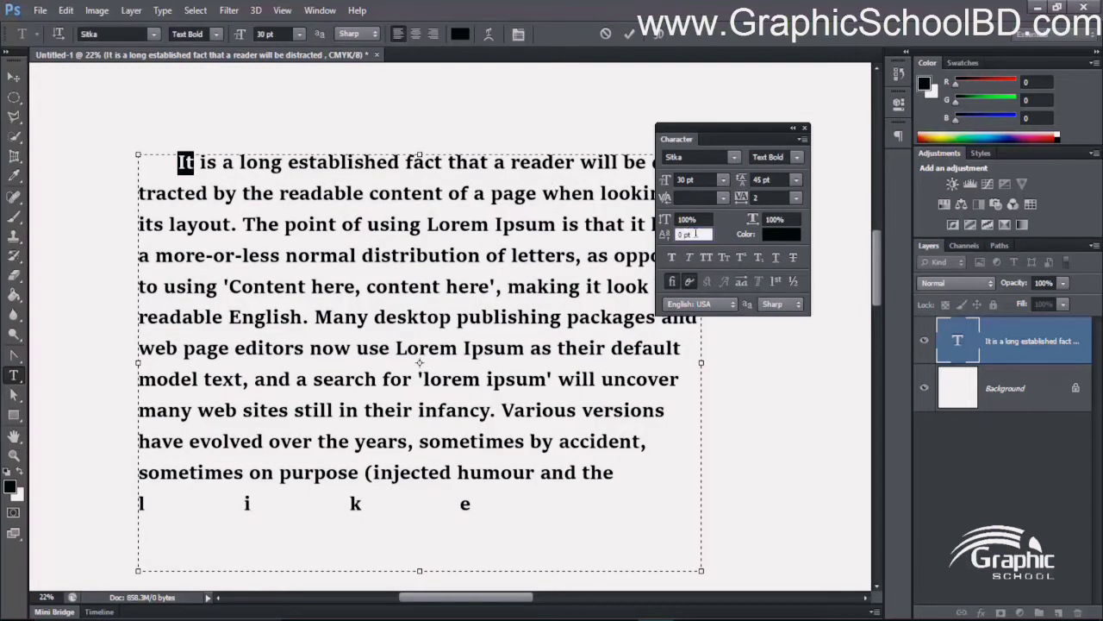
key(Up)
key(Up)
key(Up)
key(Up)
key(Up)
key(Up)
key(Up)
key(Up)
key(Up)
key(Up)
key(Up)
key(Up)
key(Up)
key(Up)
key(Up)
key(Up)
key(Up)
key(Up)
key(Up)
key(Up)
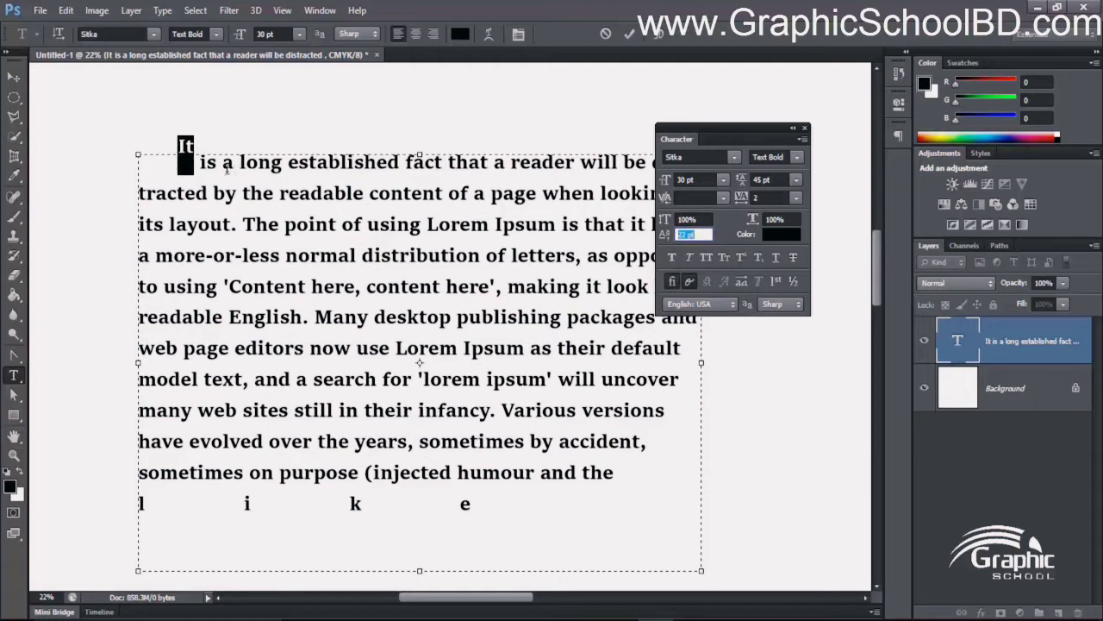
key(Down)
key(Down)
key(Down)
key(Down)
key(Down)
click(208, 167)
click(176, 149)
drag(176, 149, 204, 160)
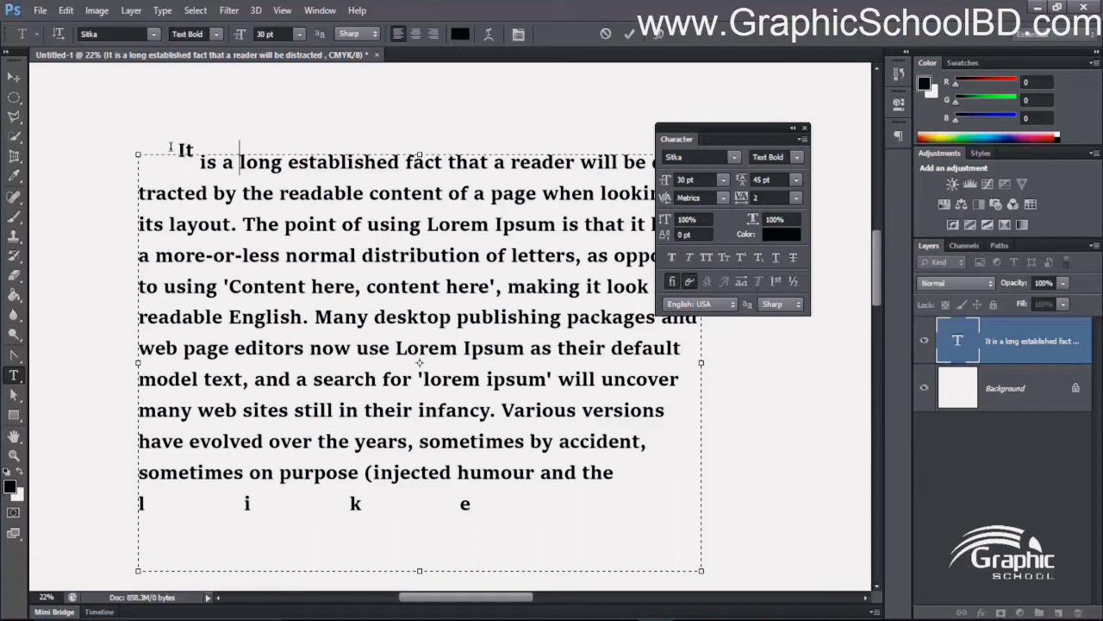
drag(170, 147, 305, 161)
click(340, 164)
drag(186, 150, 378, 167)
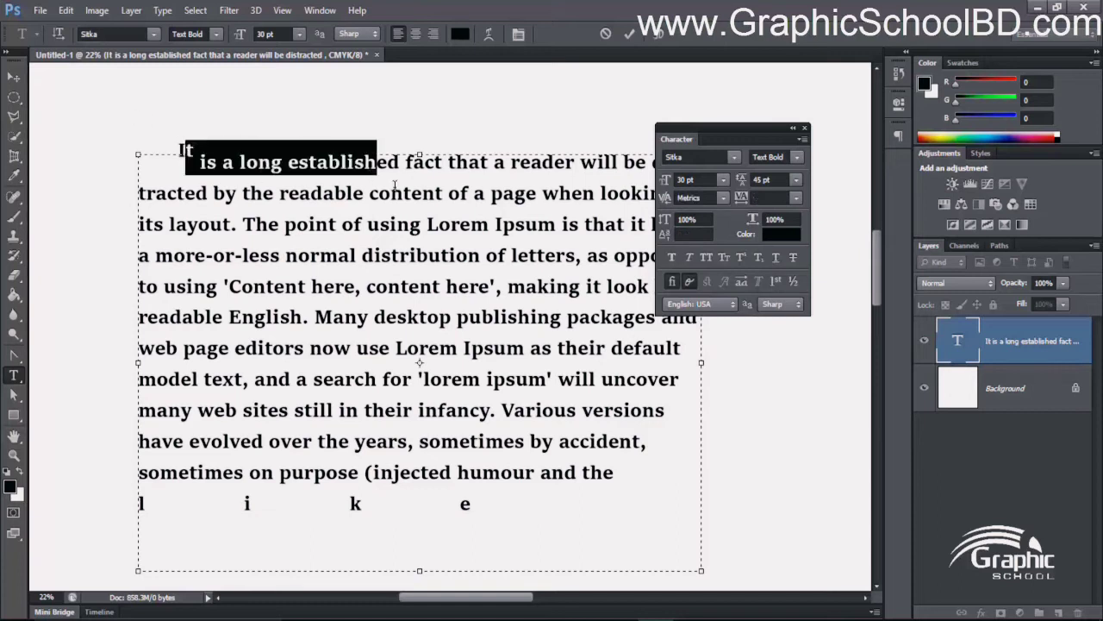
click(395, 185)
mouse_move(175, 149)
mouse_down()
mouse_move(201, 160)
mouse_move(175, 148)
mouse_move(417, 164)
mouse_move(177, 152)
mouse_move(161, 129)
mouse_move(165, 137)
mouse_up()
click(216, 163)
click(469, 165)
click(221, 165)
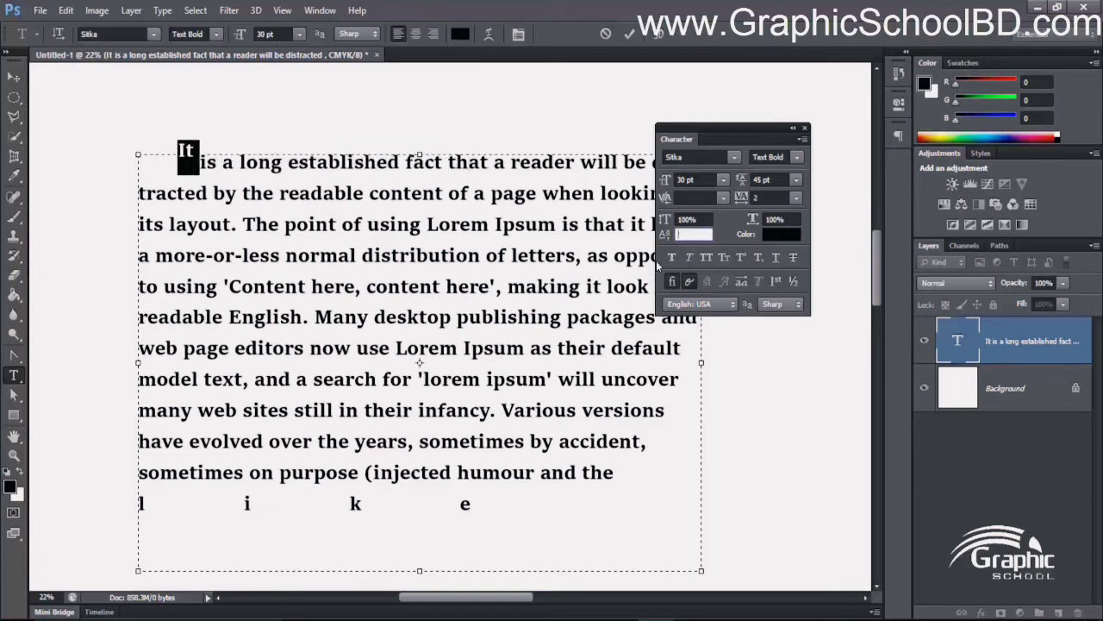
click(498, 256)
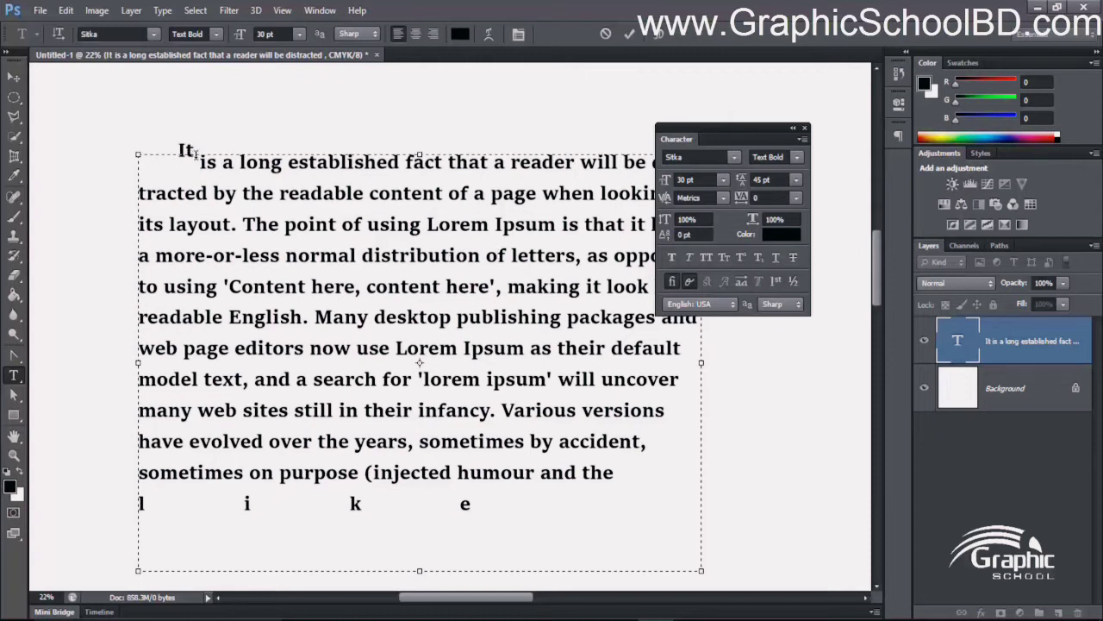
- Apply Faux Bold to the opening words "It is a long established fact that a reader" and check them with the selection highlight hidden
drag(196, 150, 140, 116)
click(222, 193)
drag(181, 148, 579, 160)
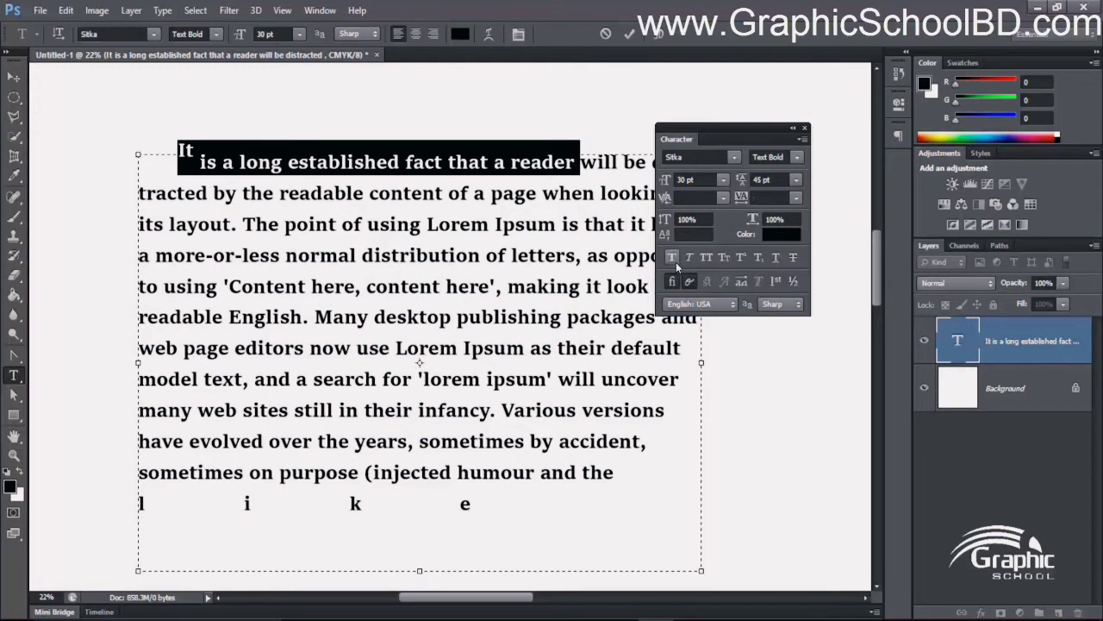
click(673, 257)
key(ctrl+h)
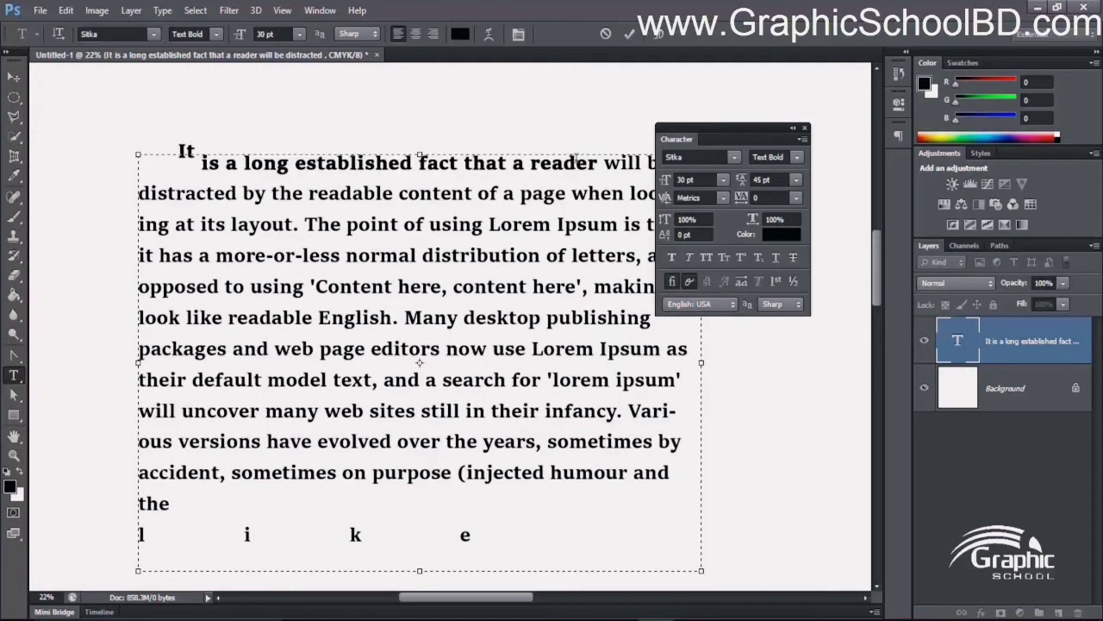
key(ctrl+h)
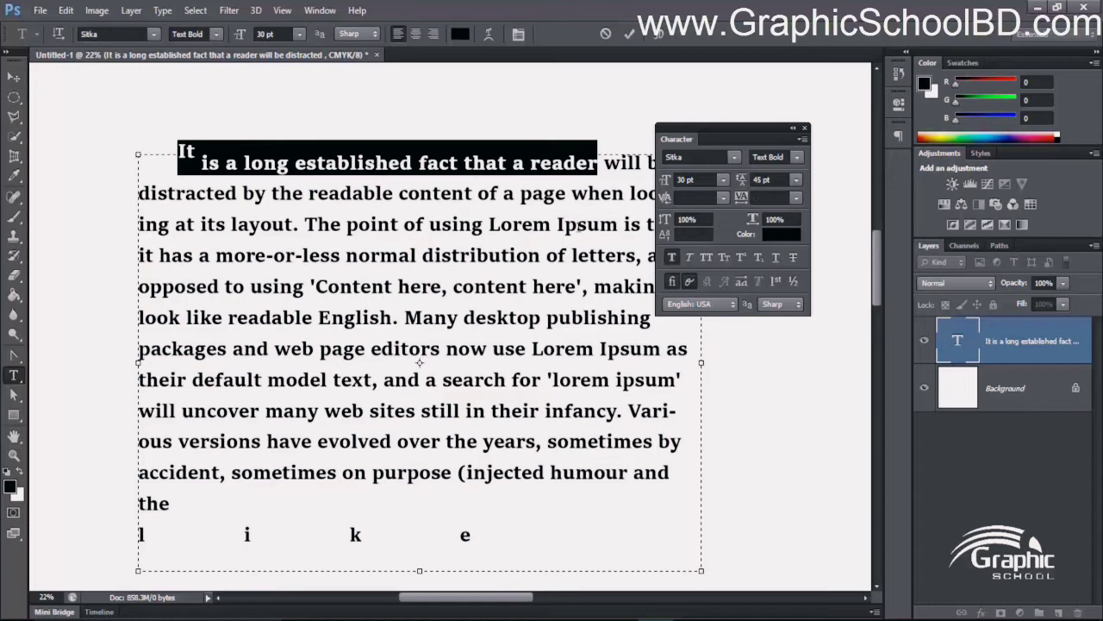
- Try Faux Italic on the same opening words, remove it and hide the selection highlight
click(690, 259)
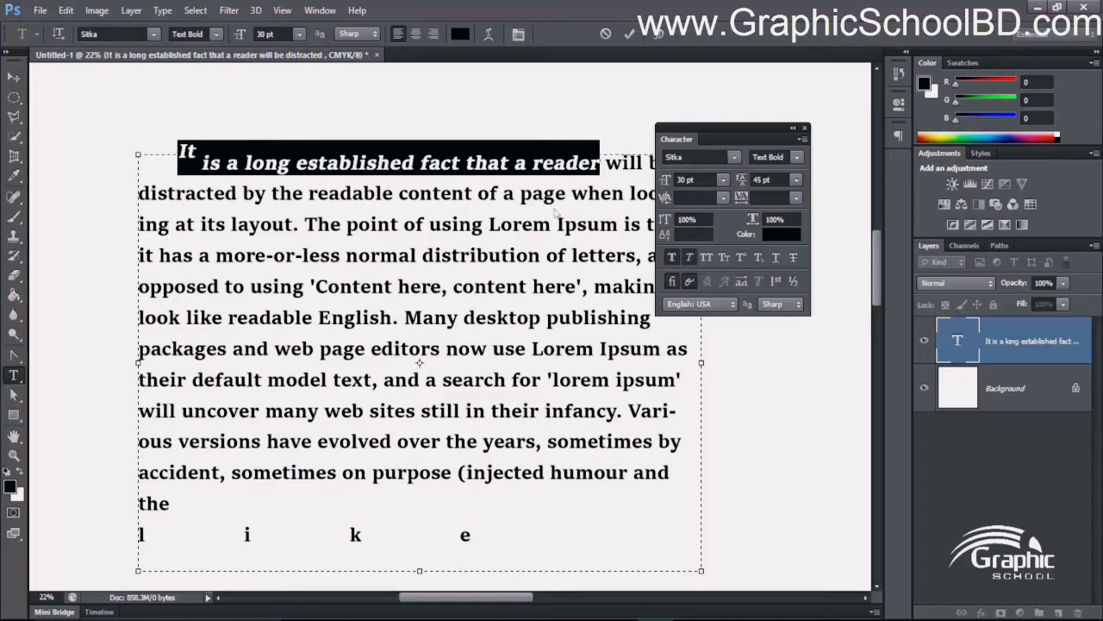
click(689, 258)
key(ctrl+h)
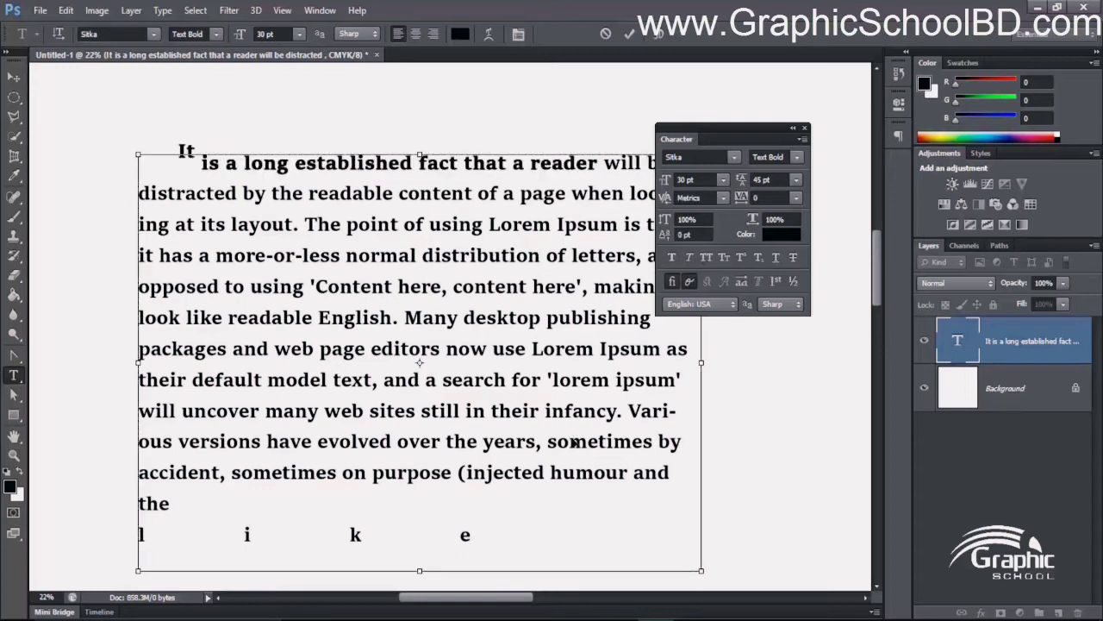
- Apply All Caps to the whole paragraph and turn it off again
key(ctrl+a)
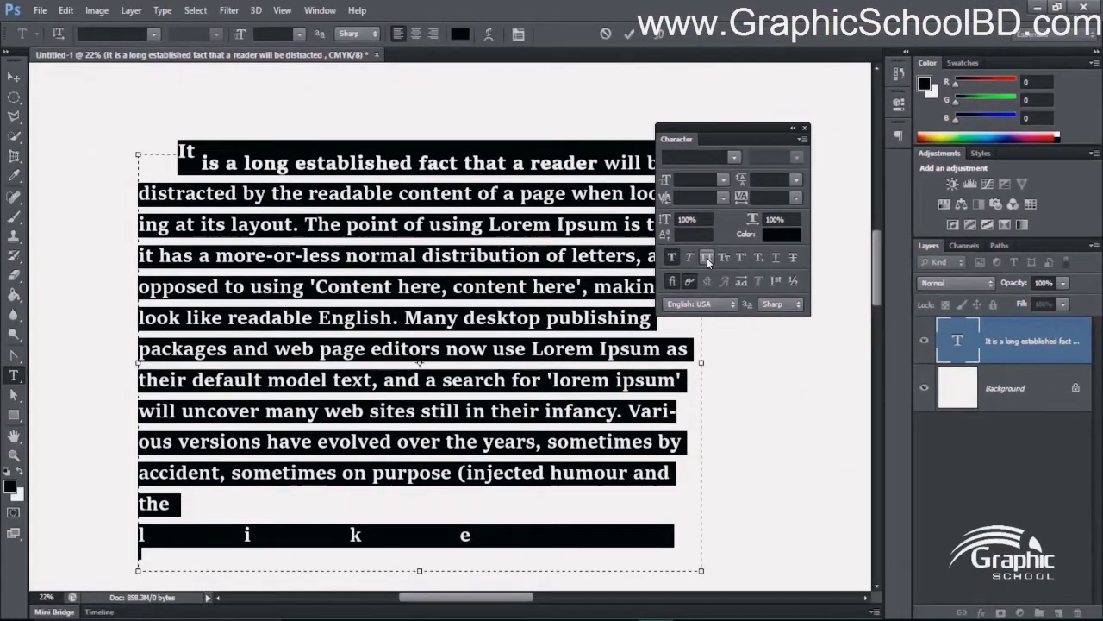
click(706, 257)
click(448, 401)
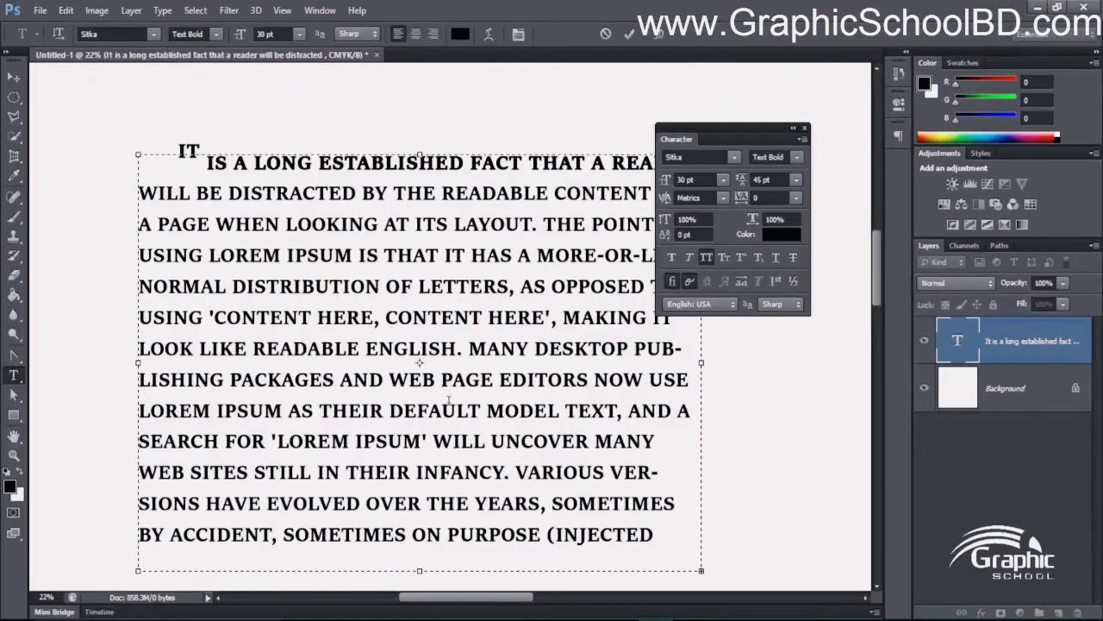
key(ctrl+a)
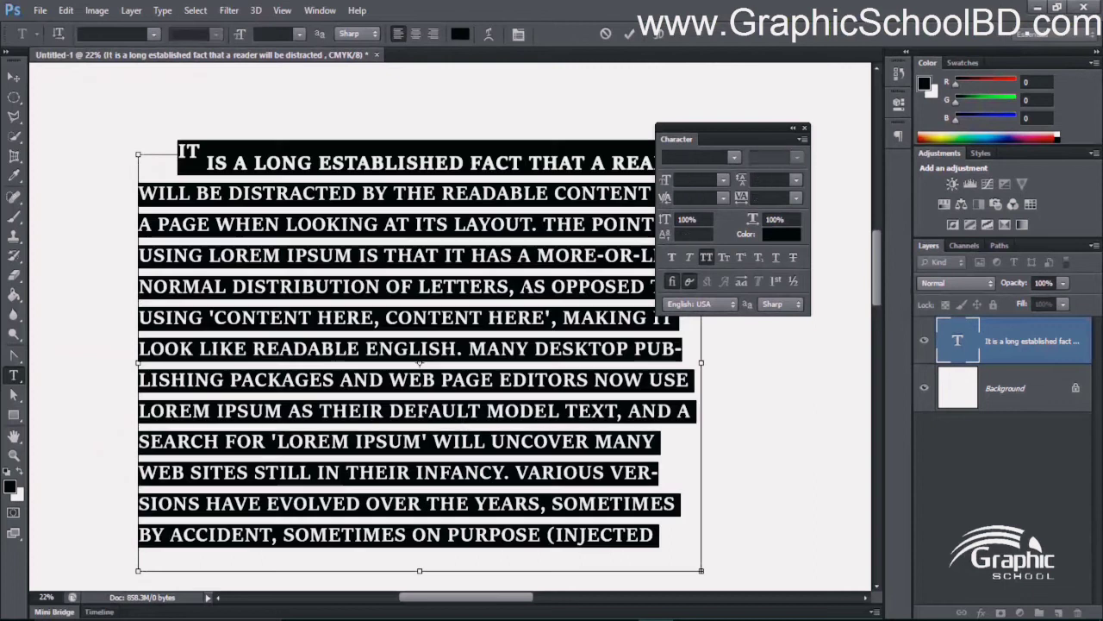
click(708, 258)
click(447, 378)
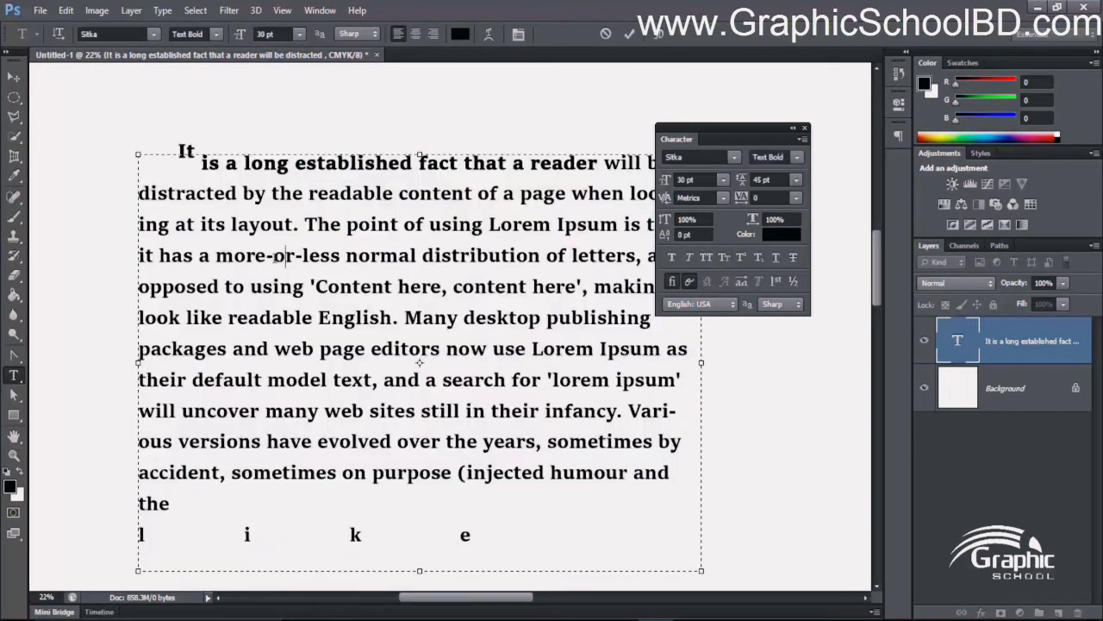
- Try Small Caps on the word "and" after "injected humour", turn it off again and finish editing the paragraph
double_click(635, 468)
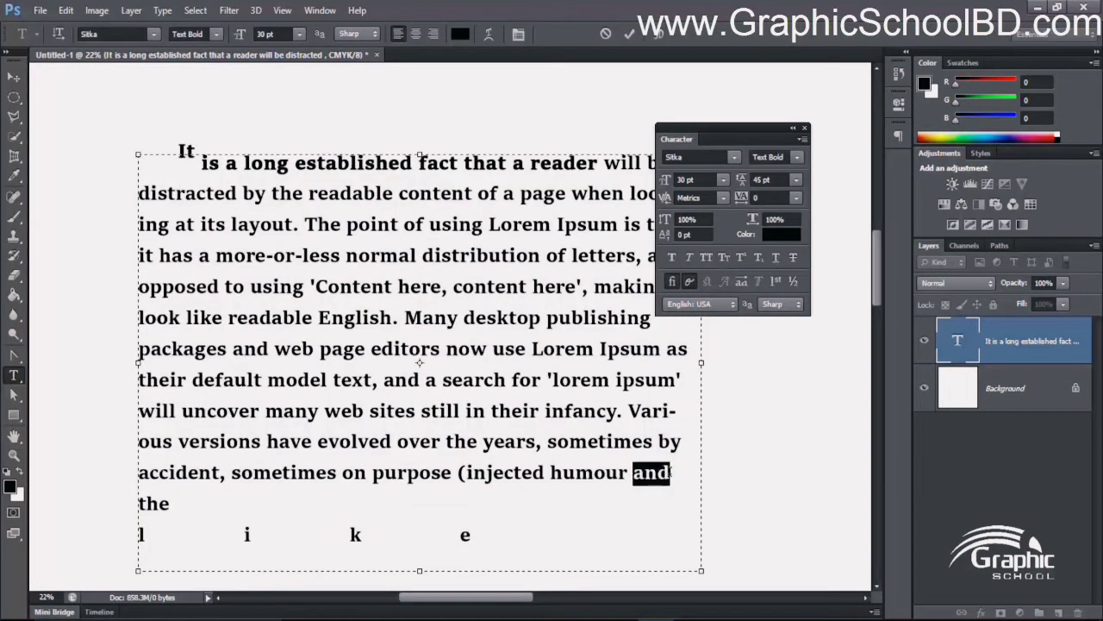
click(724, 257)
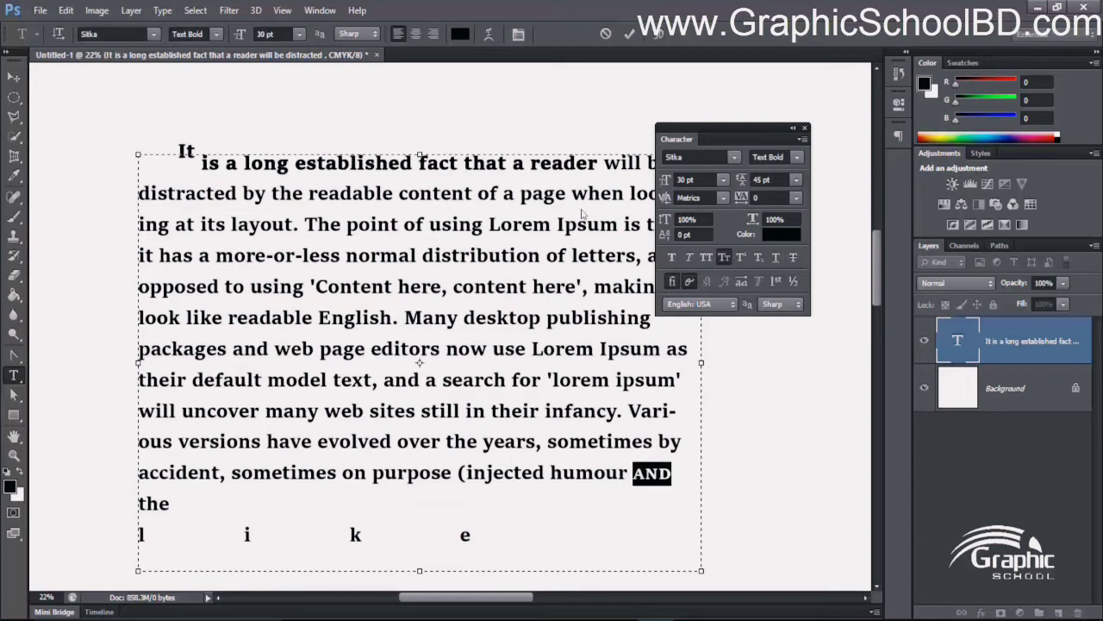
click(724, 257)
click(724, 257)
click(725, 257)
click(724, 257)
click(725, 256)
click(588, 443)
click(14, 78)
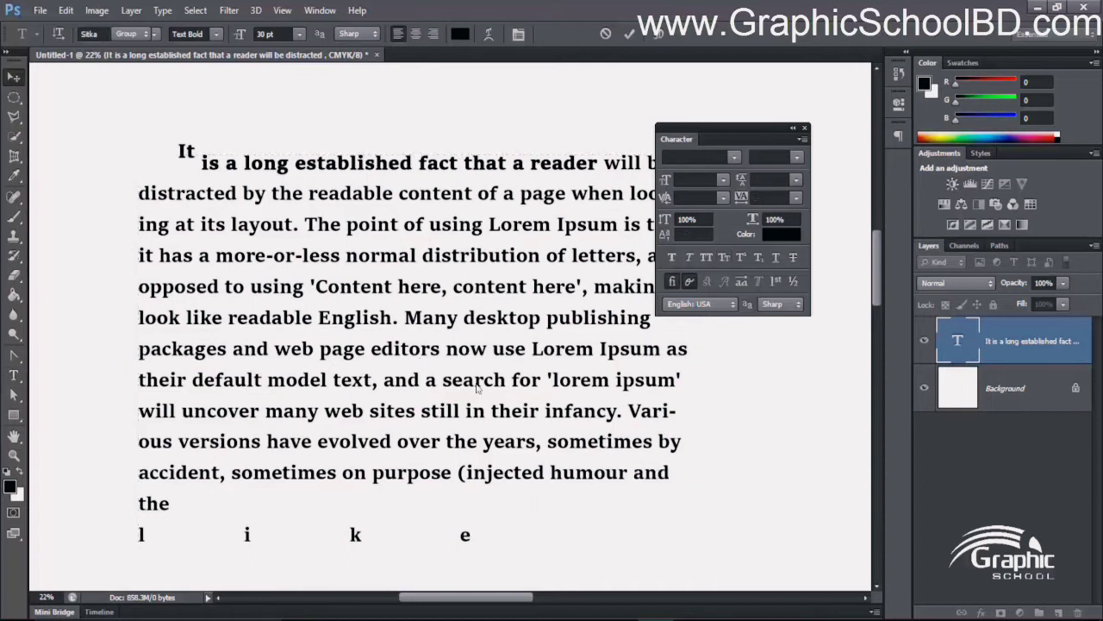
- Add a new point text reading "A2" in the empty area below the paragraph with the Horizontal Type tool
scroll(476, 382, down, 2)
drag(493, 368, 231, 126)
scroll(414, 337, up, 3)
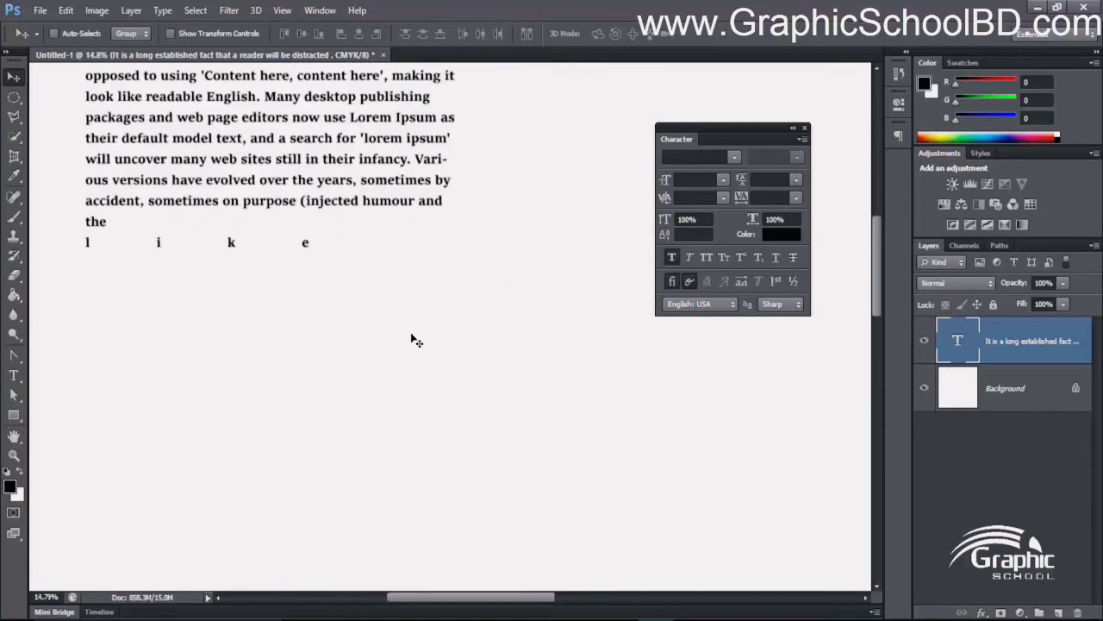
click(14, 376)
scroll(332, 346, up, 2)
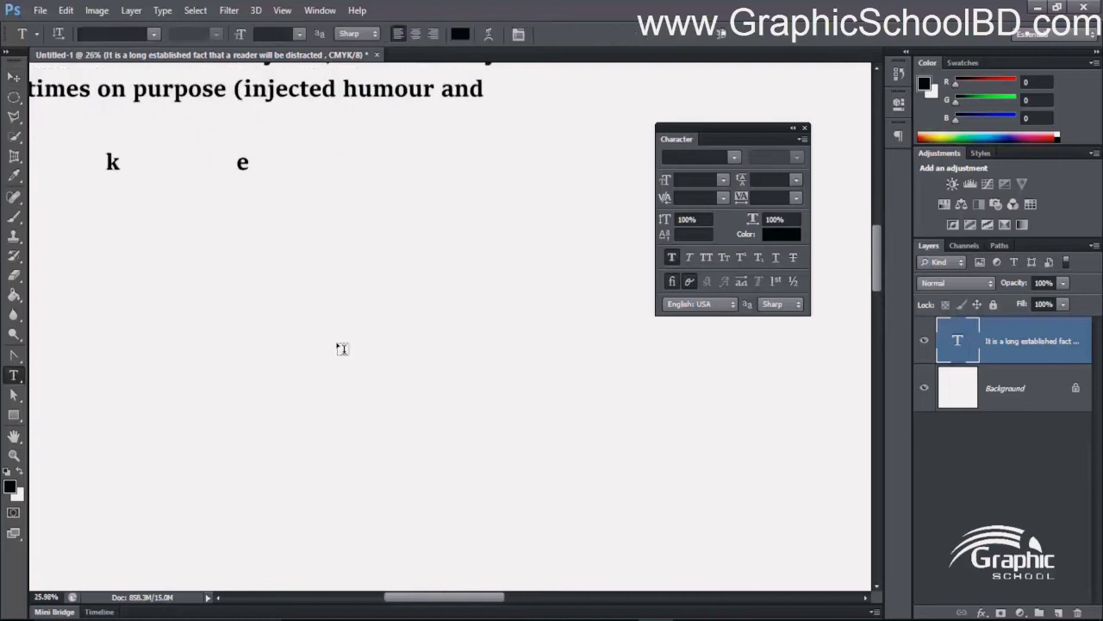
click(355, 327)
text(A)
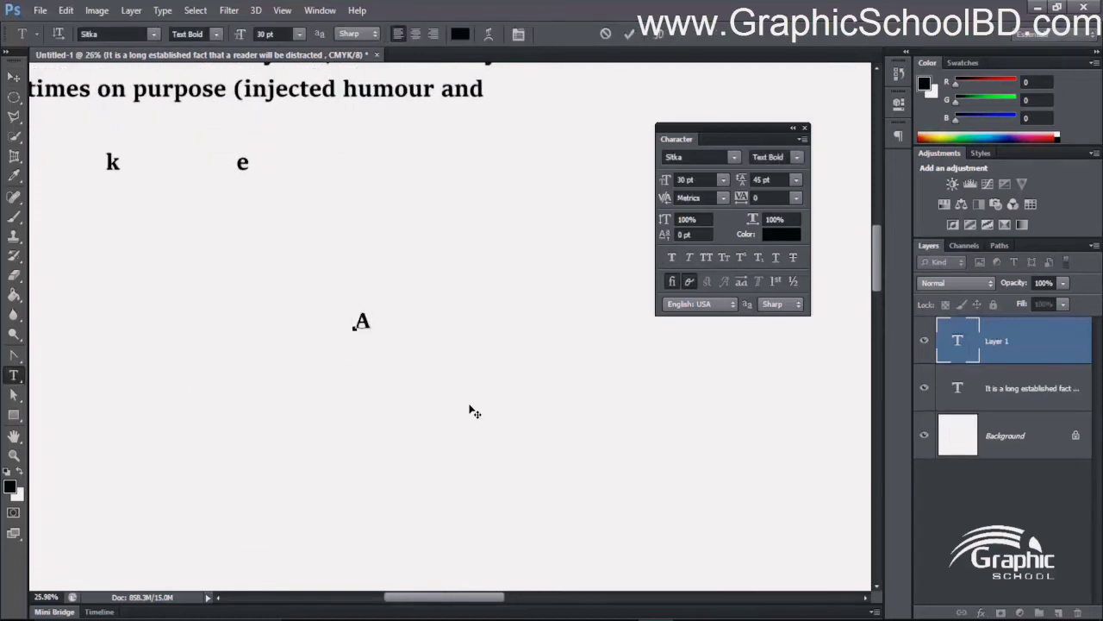
text(2)
scroll(372, 339, up, 4)
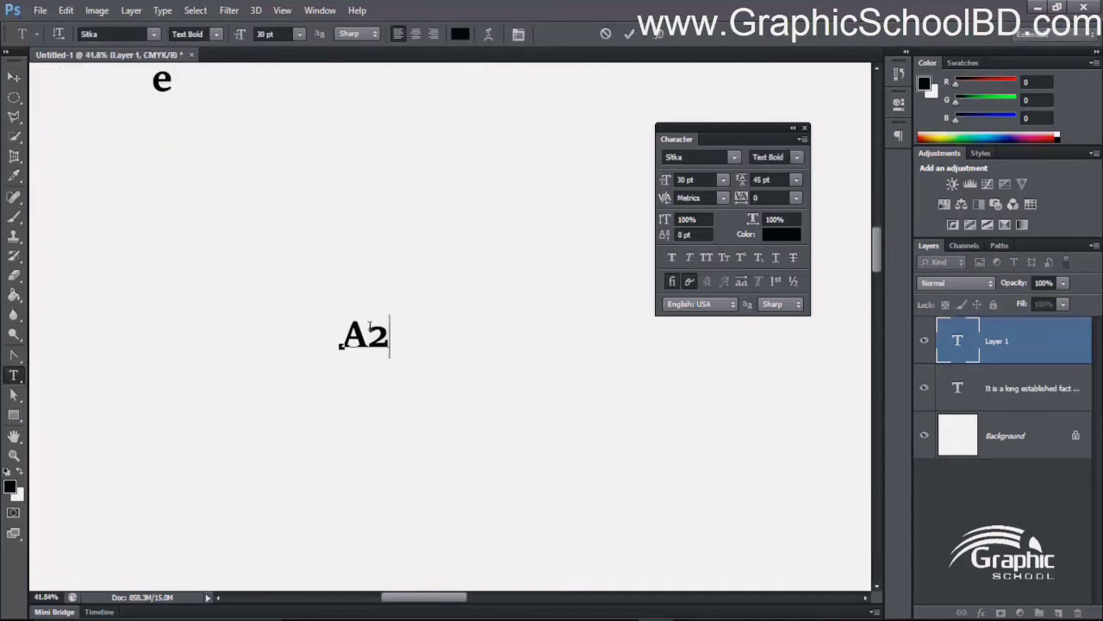
- Apply Superscript to the 2 in "A2" and switch it to Subscript
drag(372, 339, 419, 350)
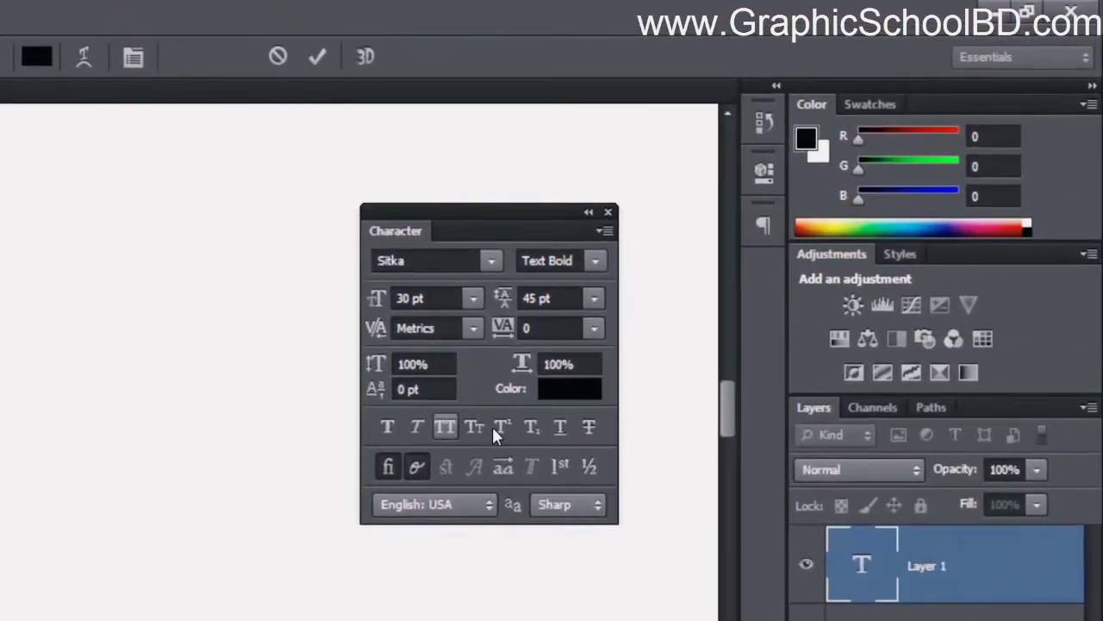
click(500, 430)
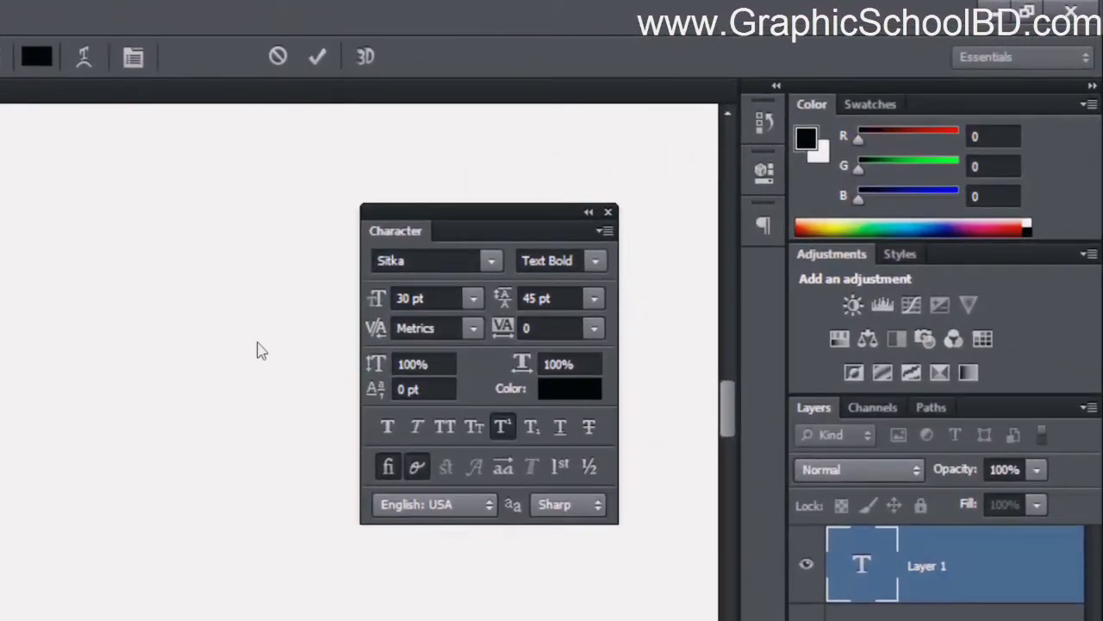
click(538, 427)
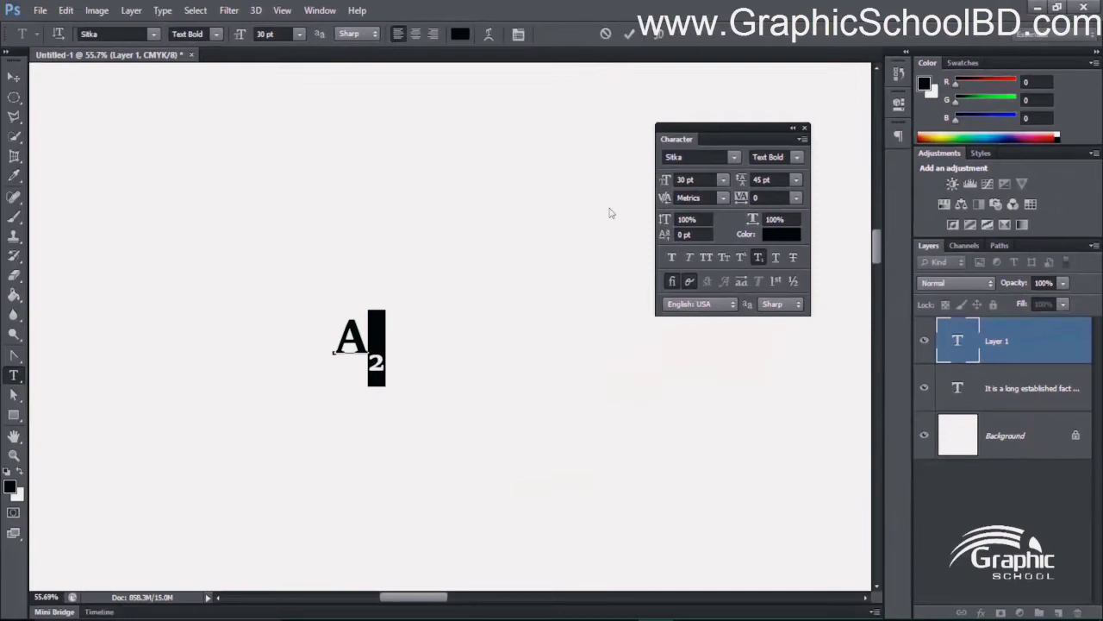
- Remove the Subscript style from "A2" and commit the text
click(371, 357)
drag(387, 368, 180, 275)
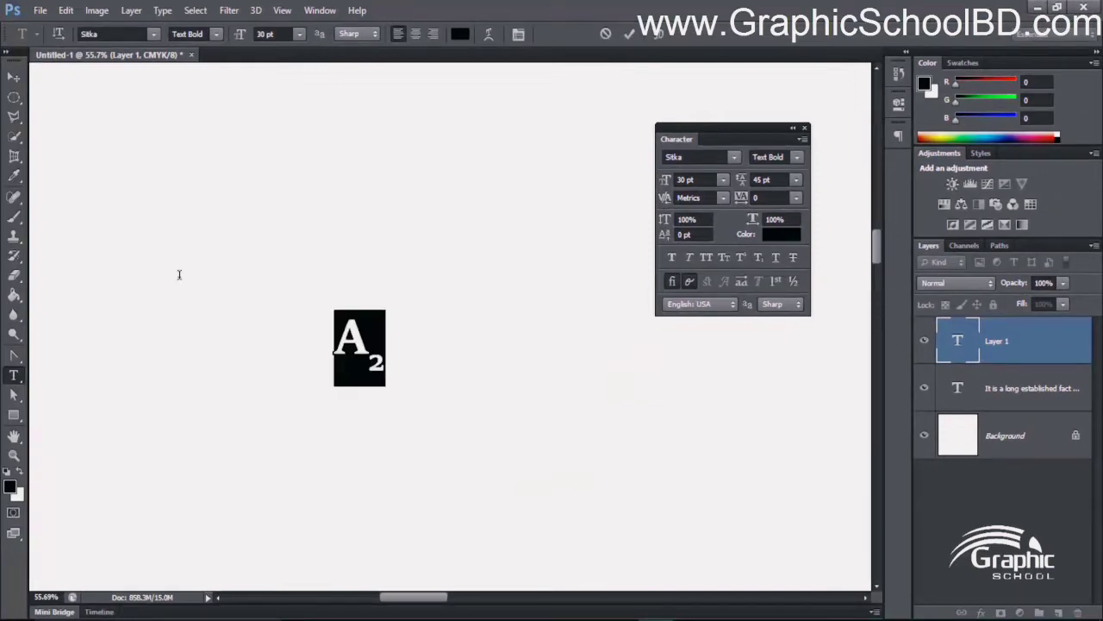
drag(388, 345, 278, 267)
click(338, 337)
drag(338, 336, 473, 355)
click(760, 261)
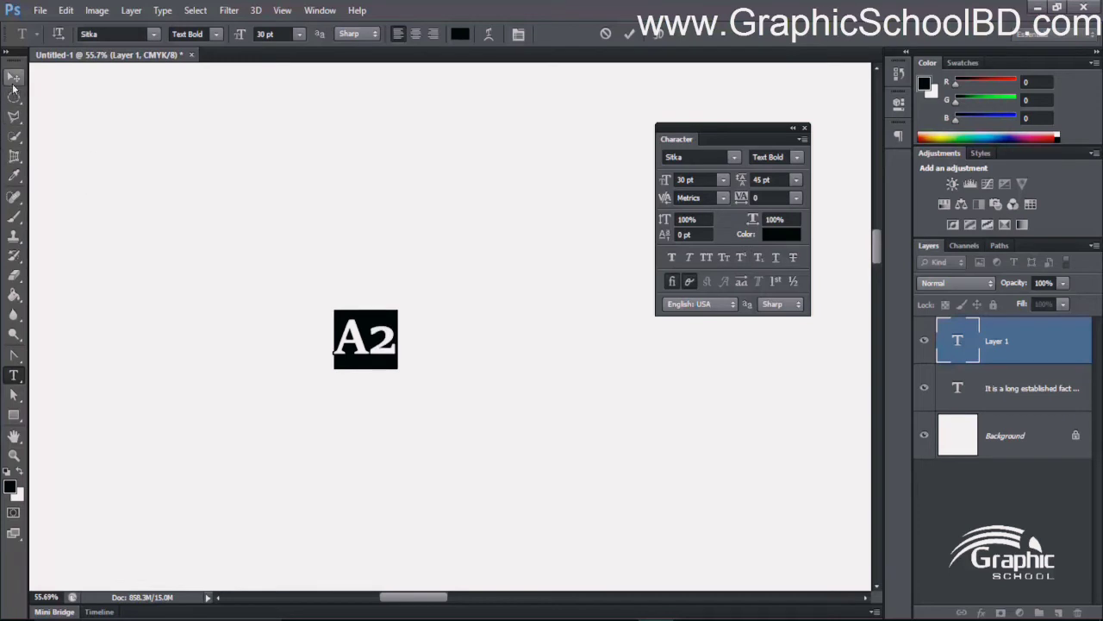
click(14, 78)
- Add a separate text reading "30% off" above "A2" and commit it
click(14, 376)
click(347, 202)
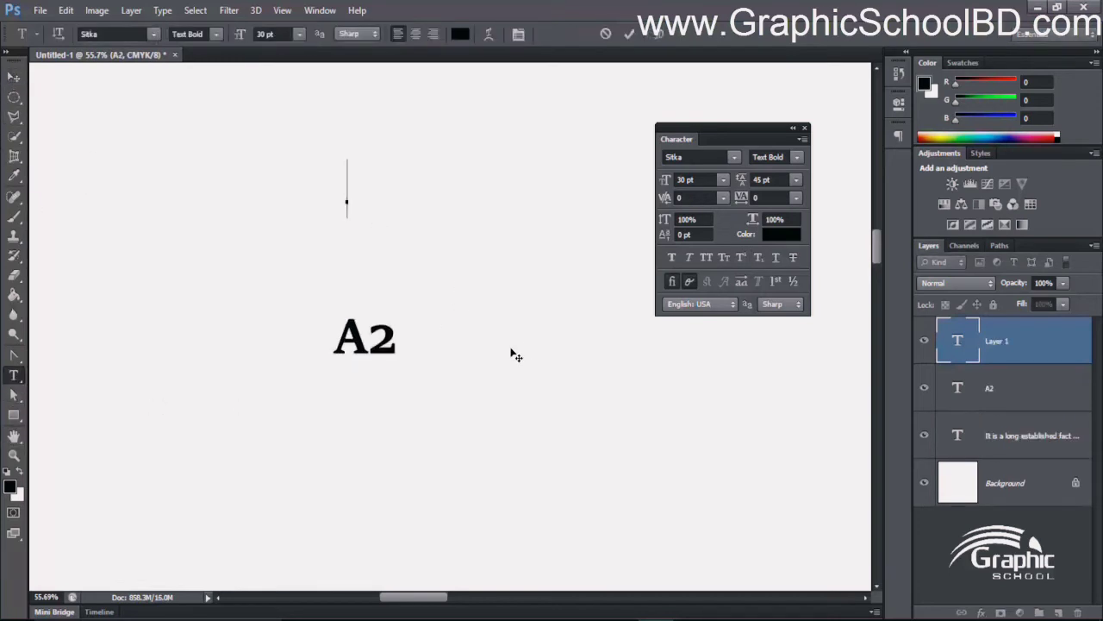
text(30)
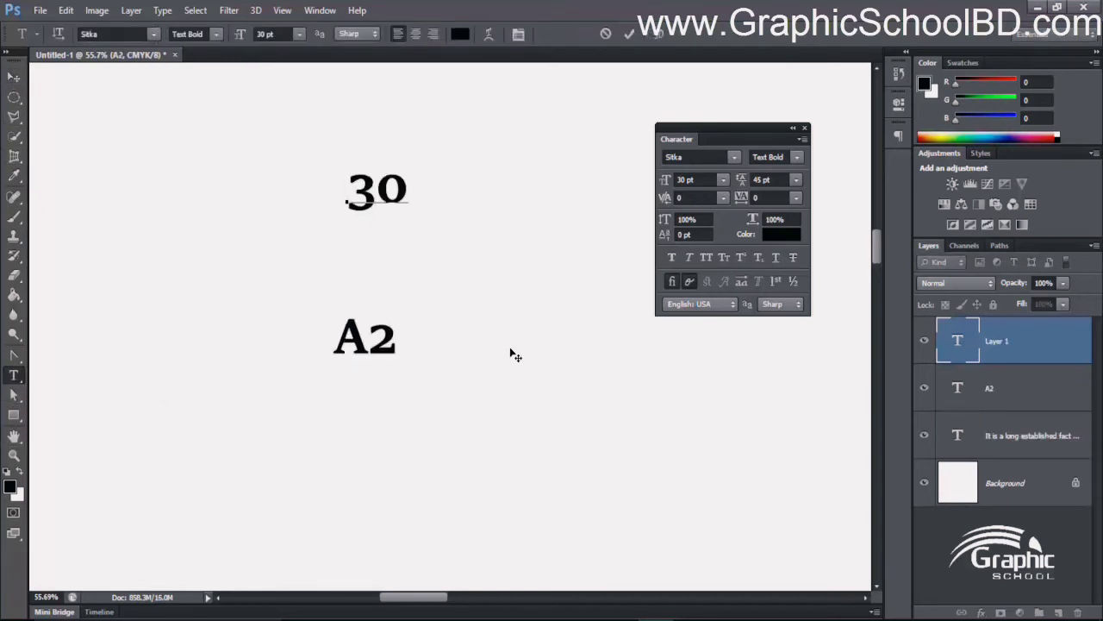
text(% of)
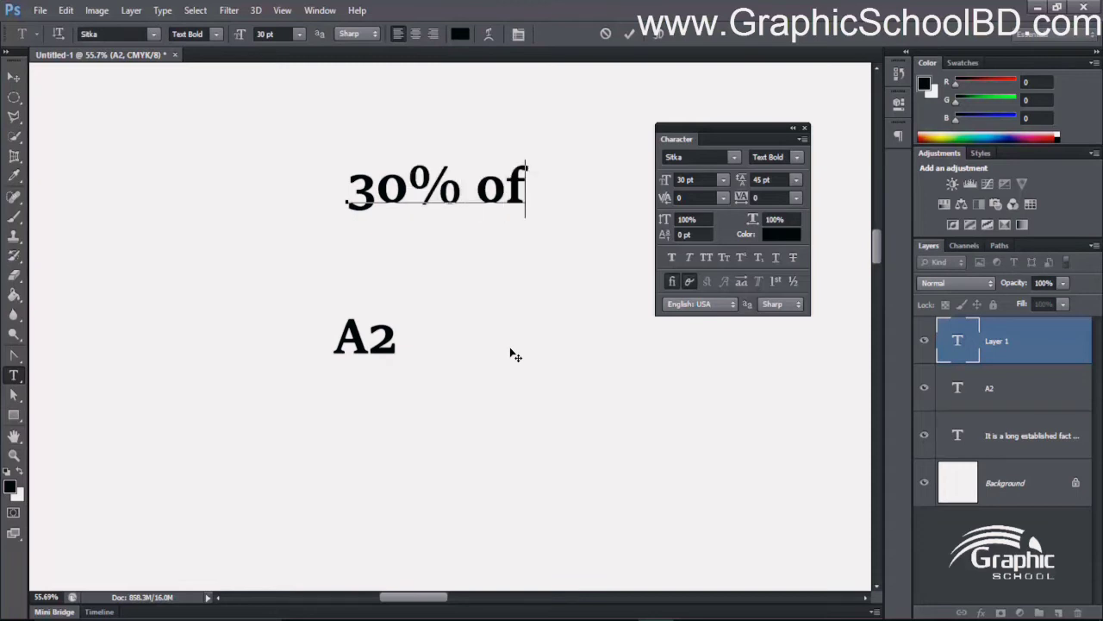
text(f)
click(13, 75)
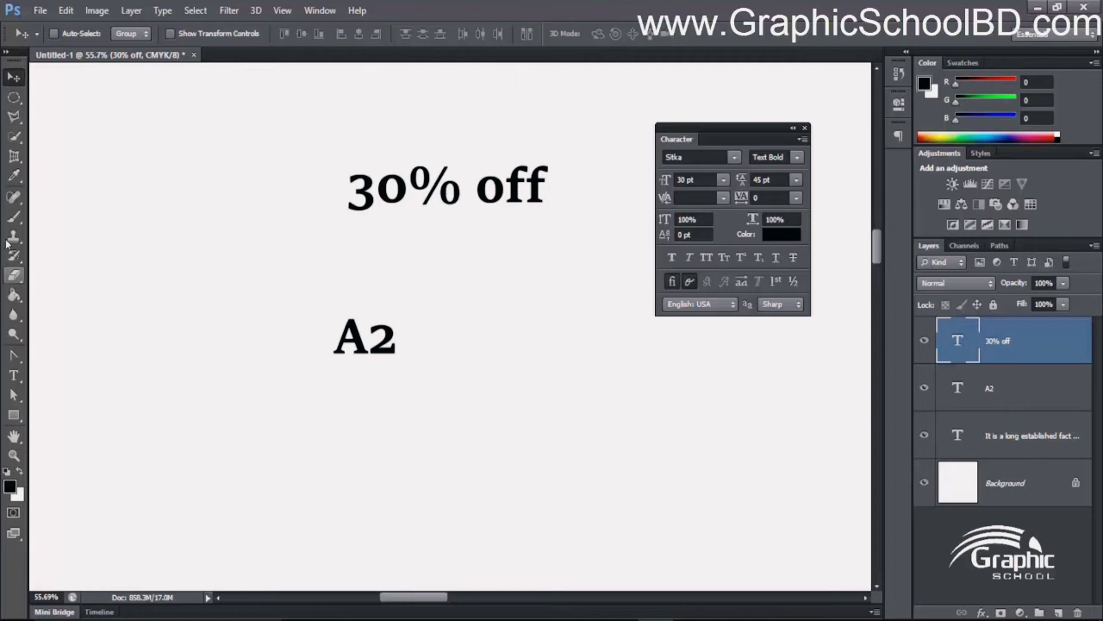
- Add the text "500" beneath "30% off", apply Strikethrough to it and commit it
click(13, 375)
click(392, 258)
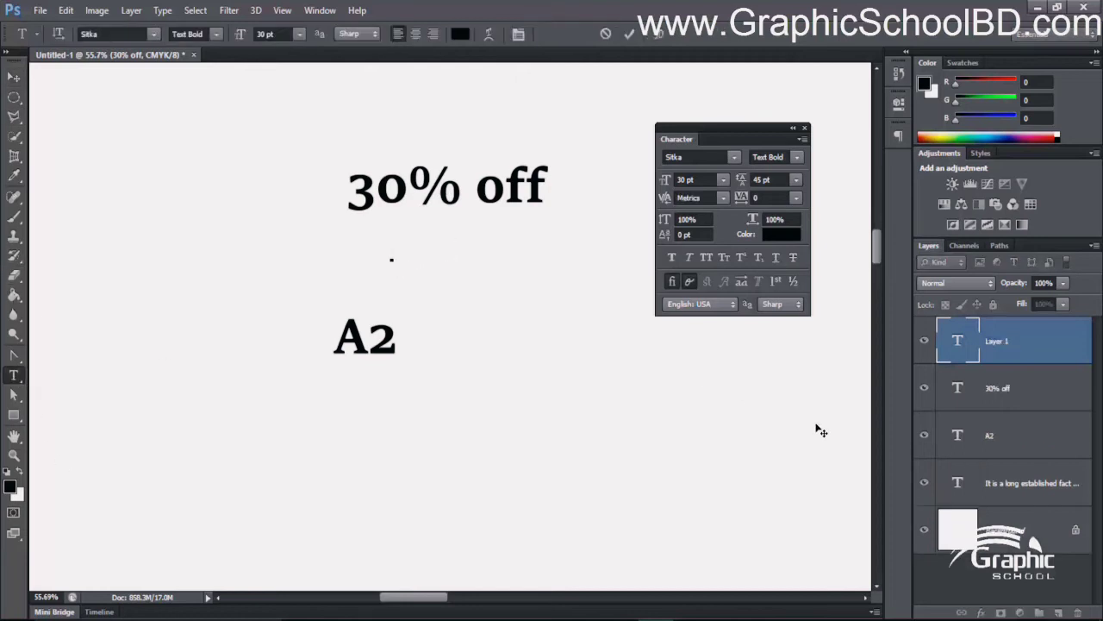
text(500)
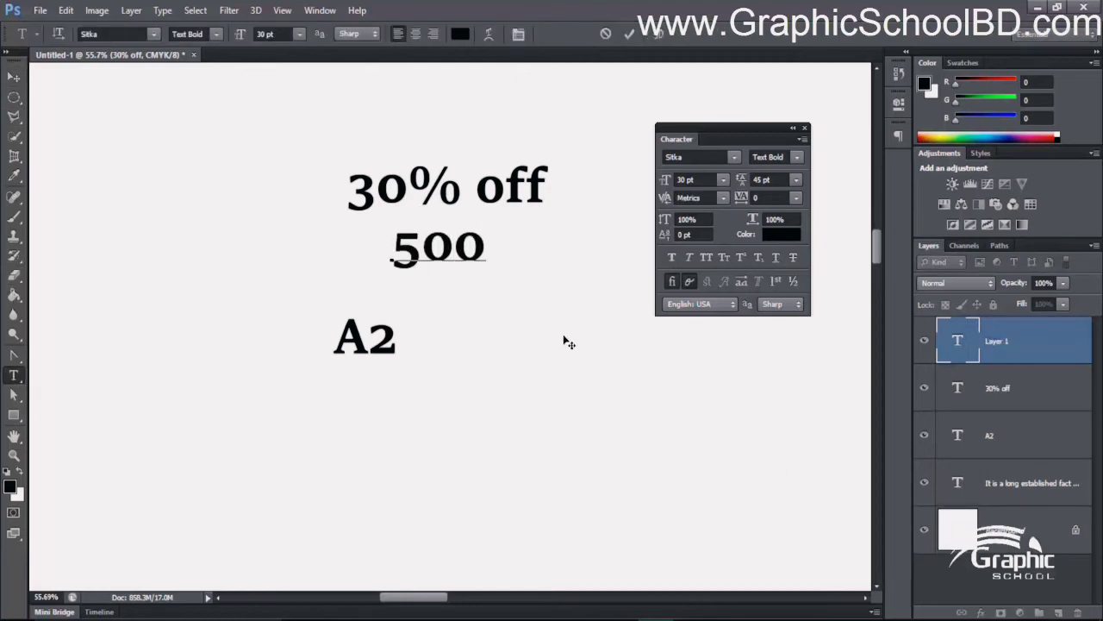
drag(480, 258, 361, 269)
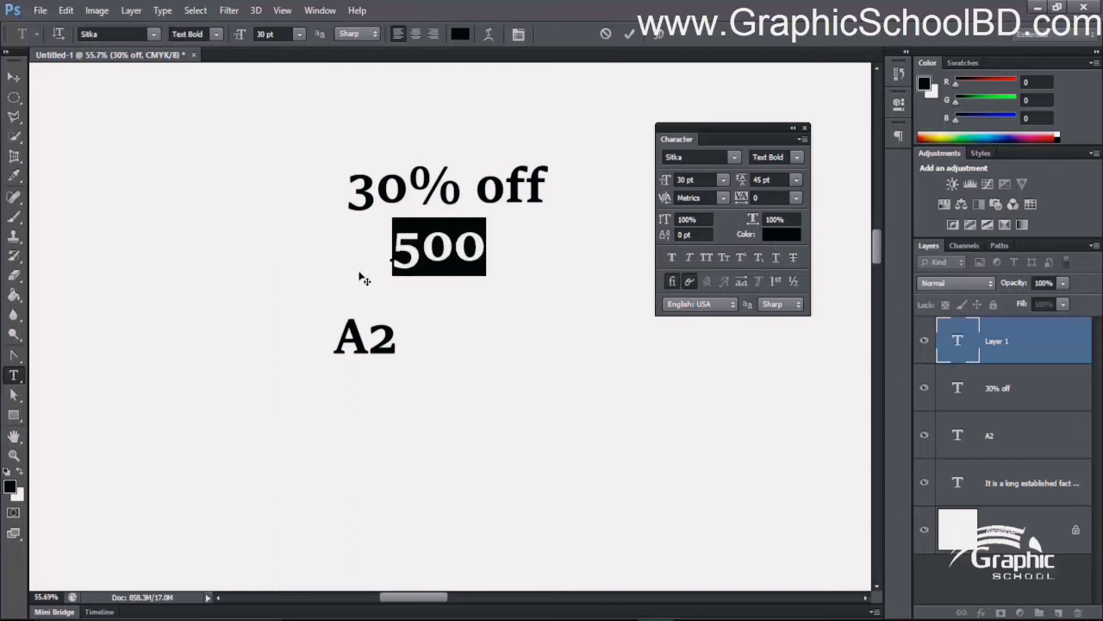
click(792, 260)
click(431, 248)
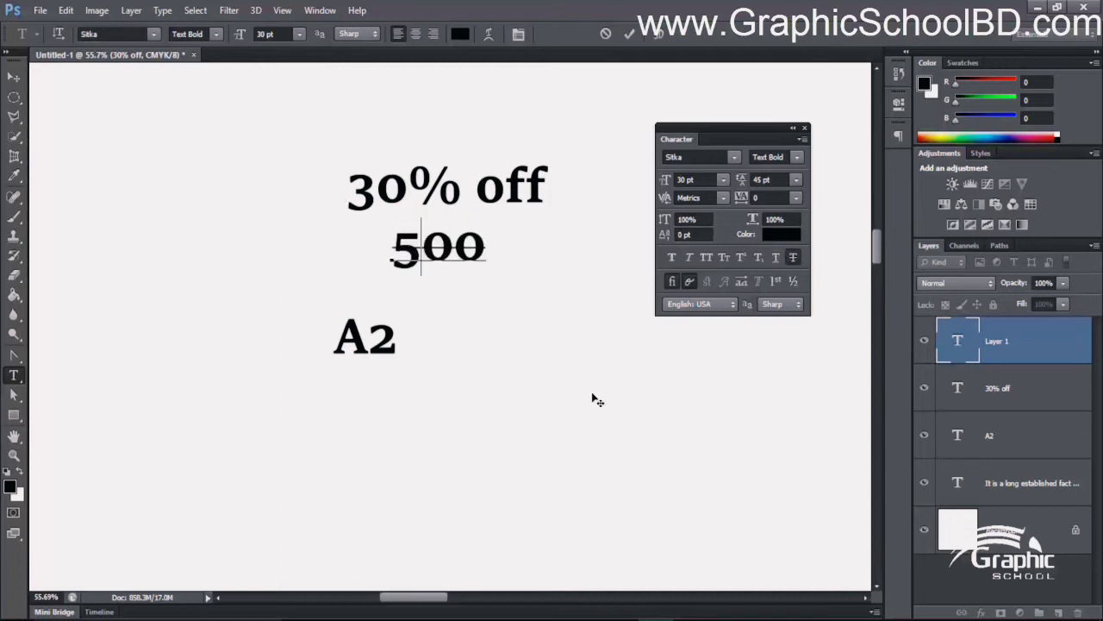
click(629, 34)
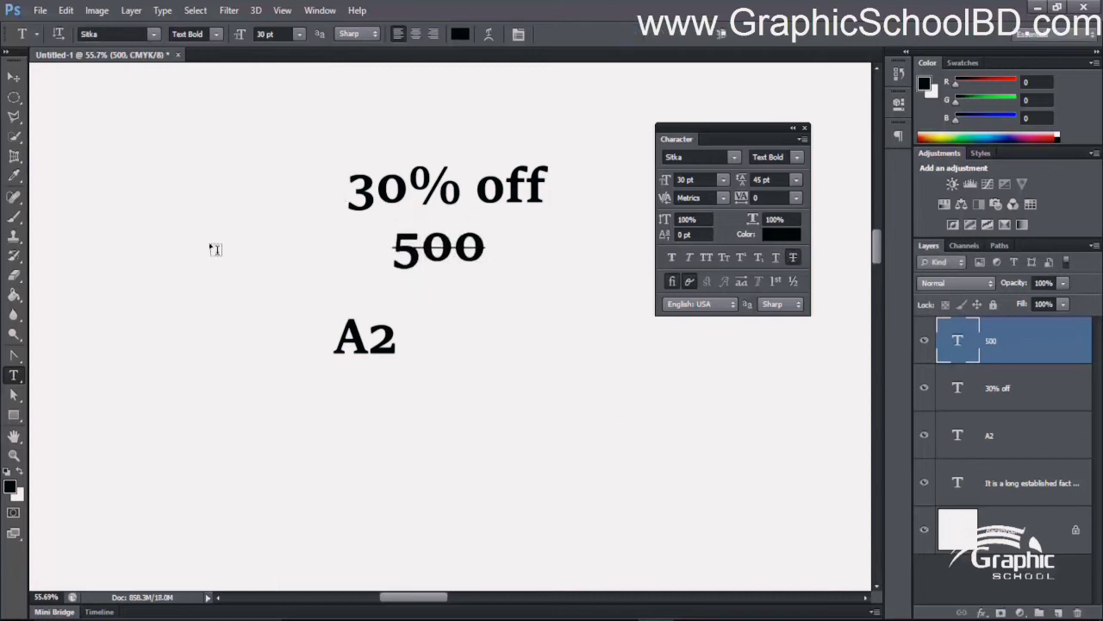
- Add the text "300" just below "500" and turn off its Strikethrough
click(451, 284)
text(300)
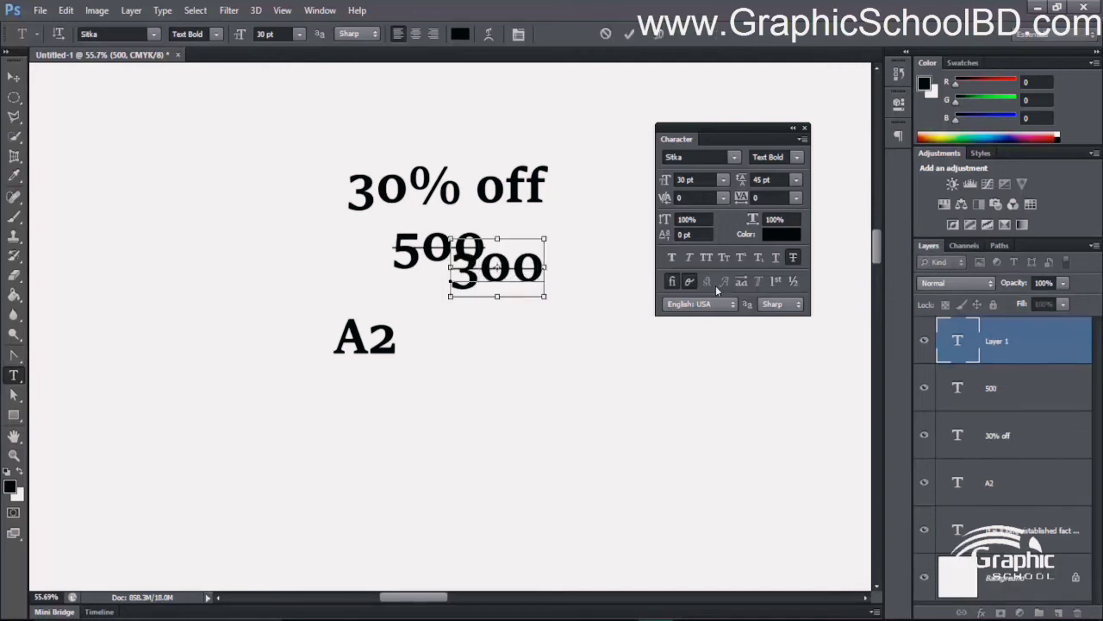
key(ctrl+a)
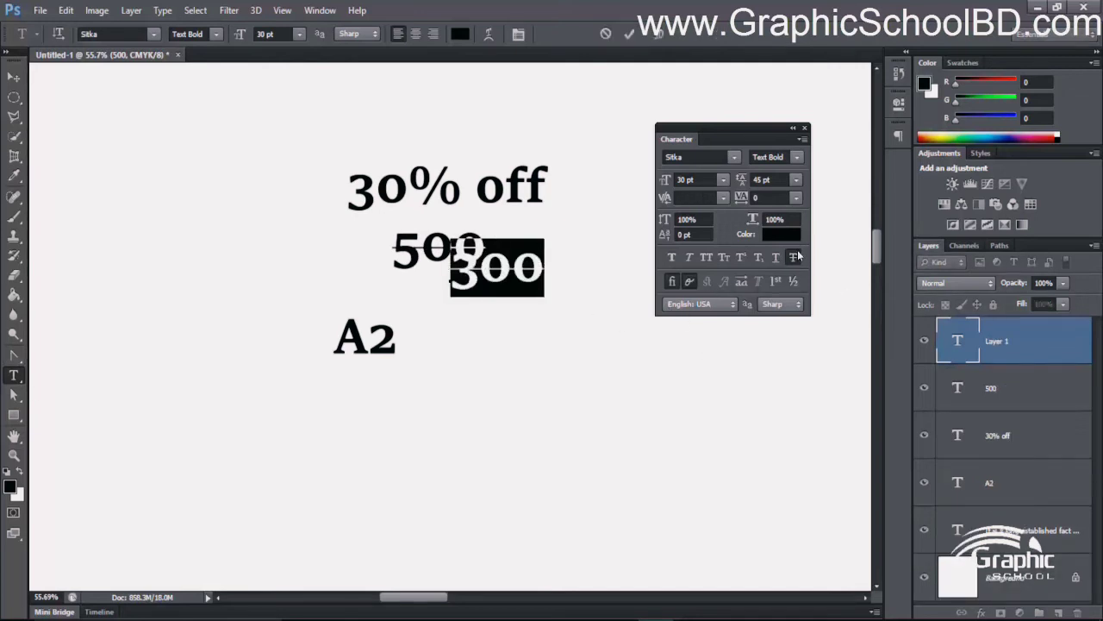
click(793, 257)
- Move the "300" text up beside the struck-through "500" and adjust its spacing
click(14, 76)
drag(498, 257, 562, 229)
mouse_move(446, 258)
mouse_down()
mouse_move(403, 258)
mouse_move(467, 257)
mouse_up()
drag(596, 237, 557, 239)
scroll(446, 280, down, 2)
scroll(508, 234, up, 2)
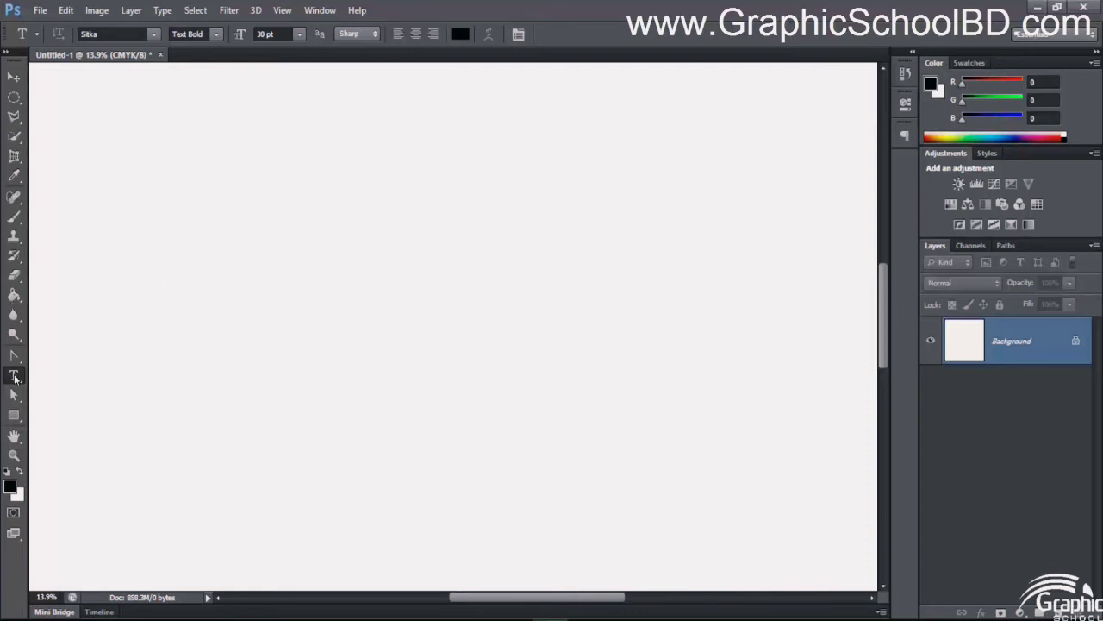
- Draw a wide text box on the blank canvas with the Horizontal Type tool and paste the "In publishing and graphic design" filler text into it
right_click(14, 375)
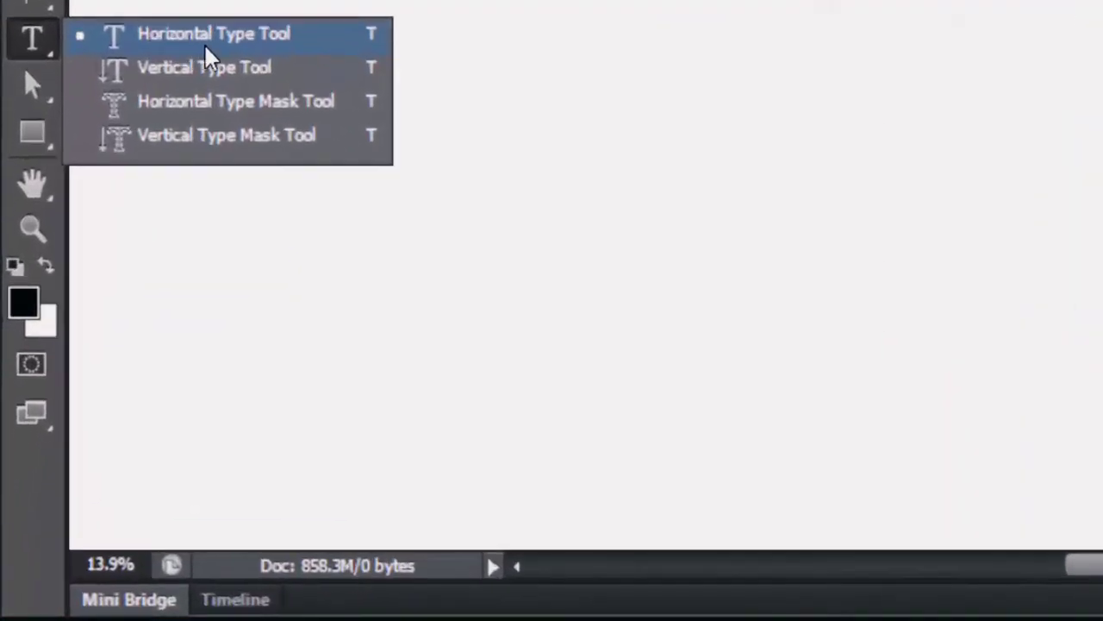
click(177, 186)
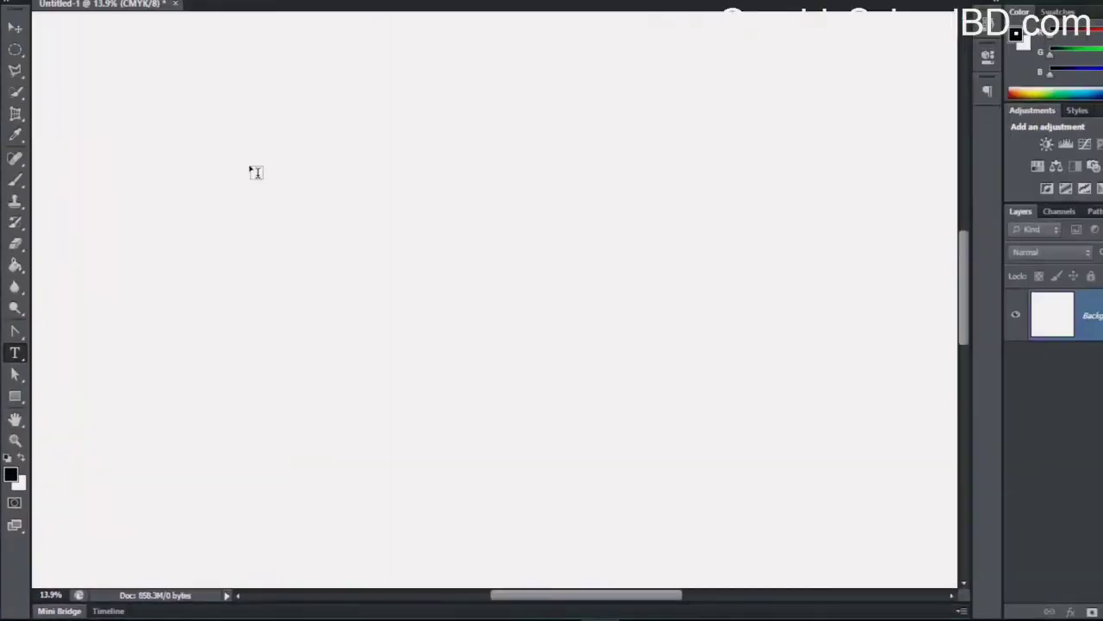
drag(208, 182, 677, 469)
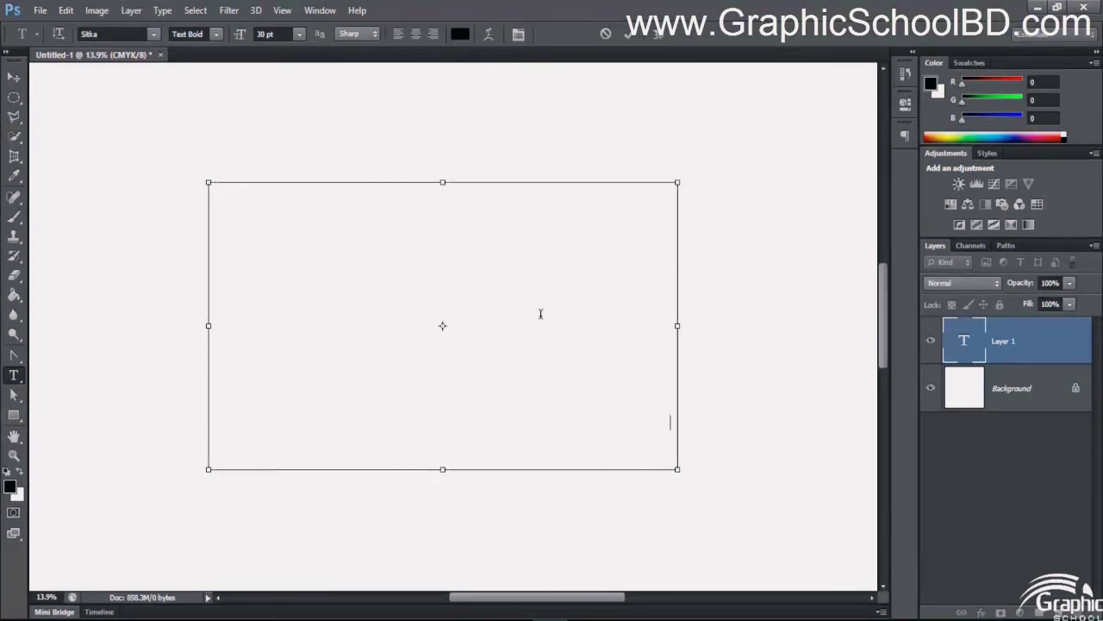
text(In publishing and graphic design, lorem ipsum is a filler text commonly used to demonstrate the graphic elements of a document or visual presentation. In publishing and graphic design, lorem ipsum is a filler text commonly used to demonstrate the graphic elements of a document or visual presentation. In publishing and graphic design, lorem ipsum is a filler text commonly used to demonstrate the graphic elements of a document or visual presentation. In publishing and graphic design, lorem ipsum is a filler text commonly used to demonstrate the graphic elements of a document or visual presentation. In publishing and graphic design, lorem ipsum is a filler text commonly used to demonstrate the graphic elements of a document or visual presentation. In publishing and graphic design, lorem ipsum is a filler text commonly used to demonstrate the graphic elements of a document or visual presentation.)
drag(597, 422, 347, 189)
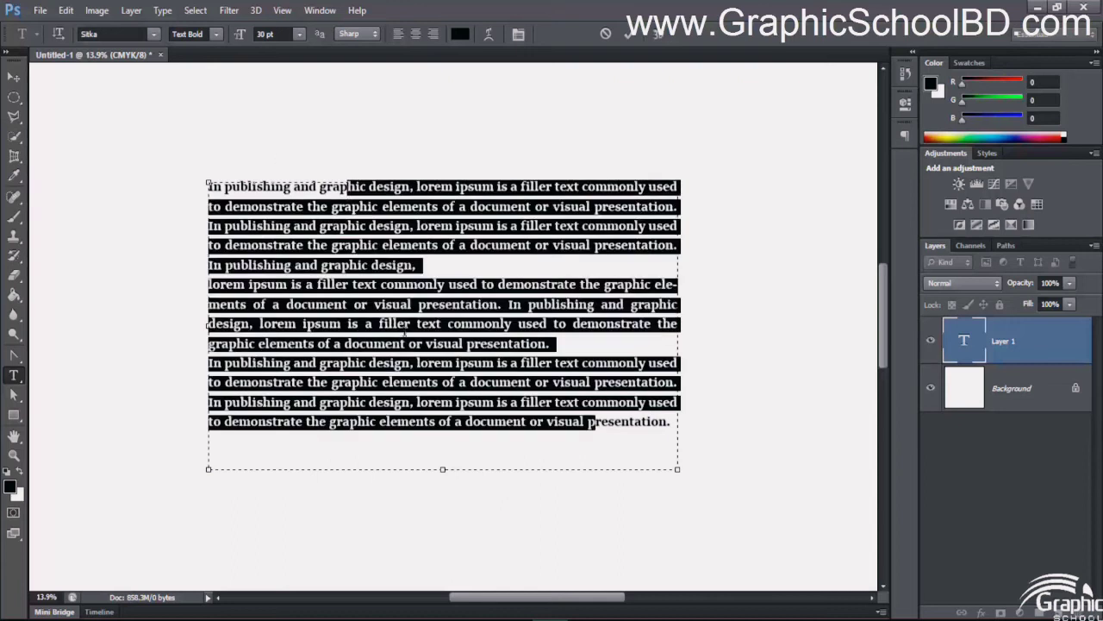
click(404, 324)
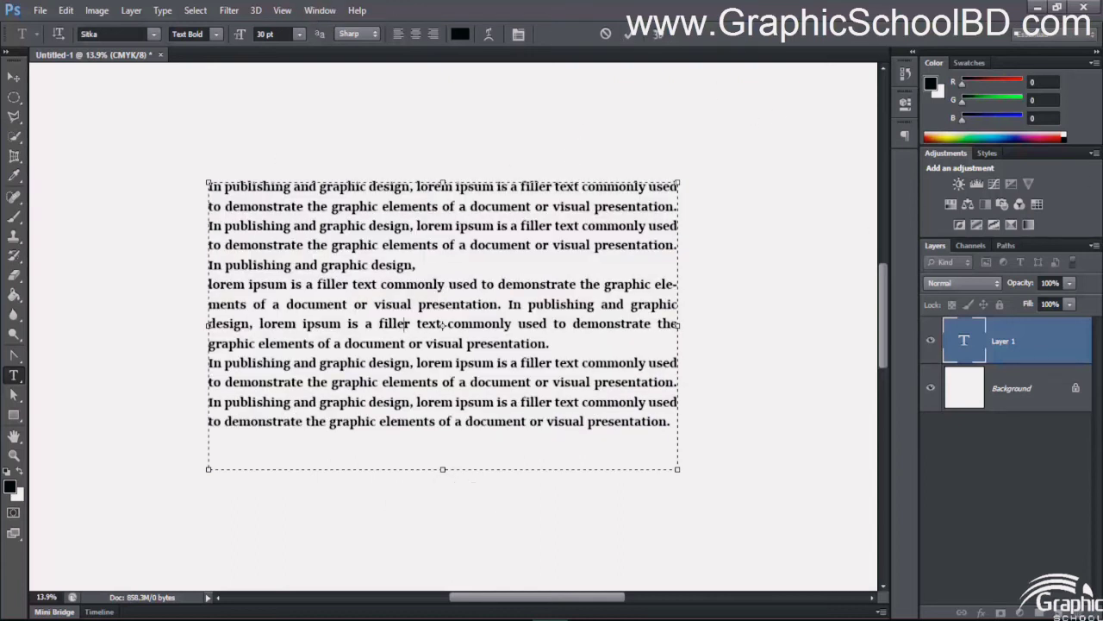
- Display the Paragraph settings for the filler text
click(908, 137)
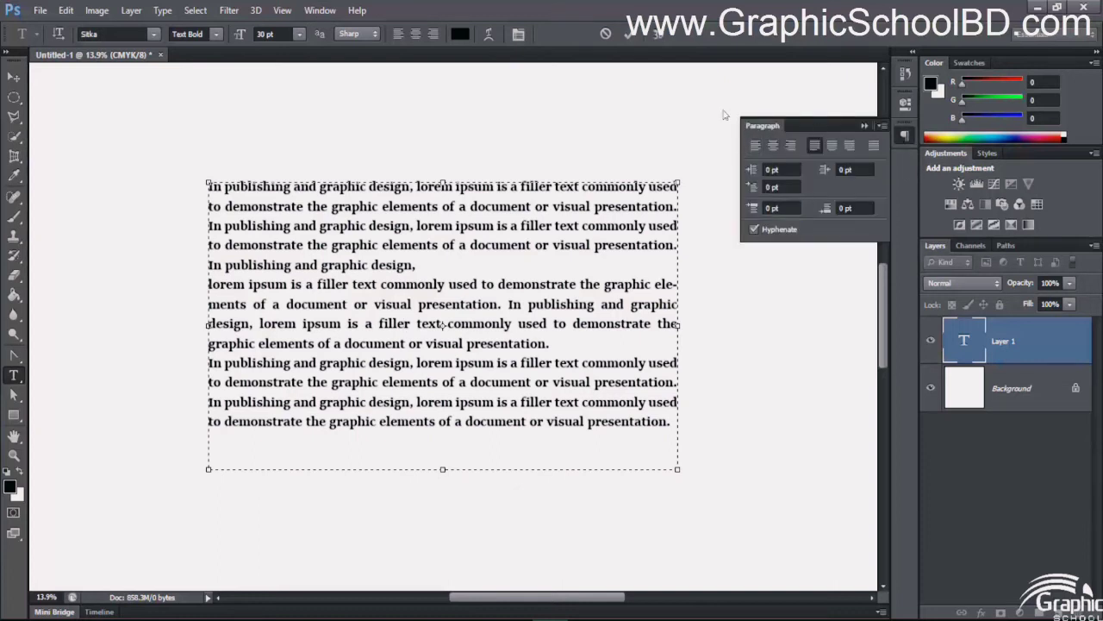
click(319, 11)
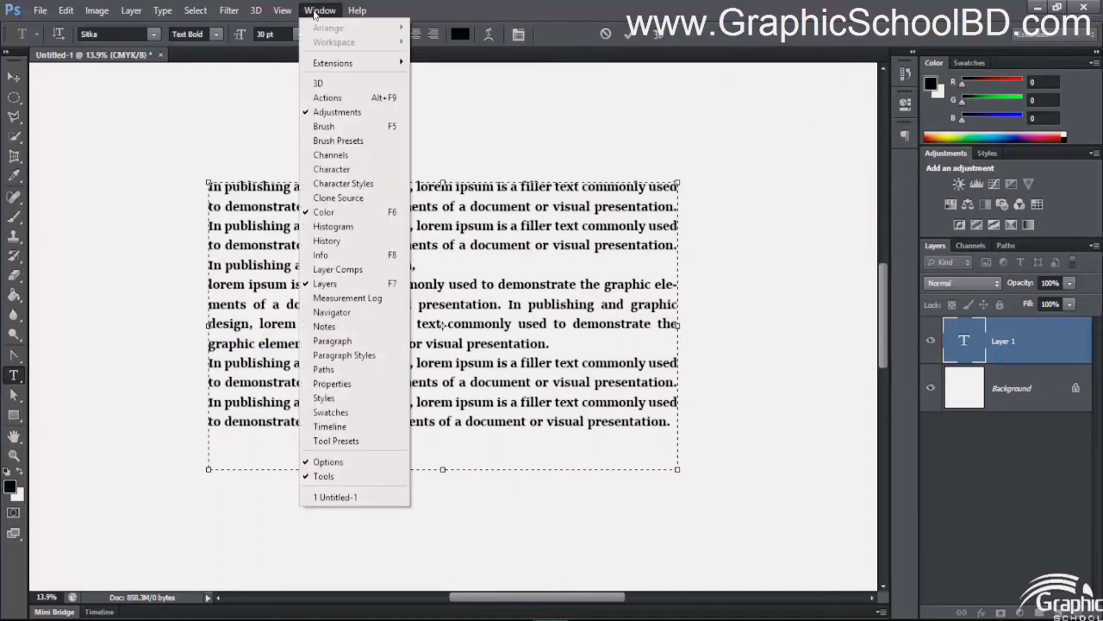
click(332, 340)
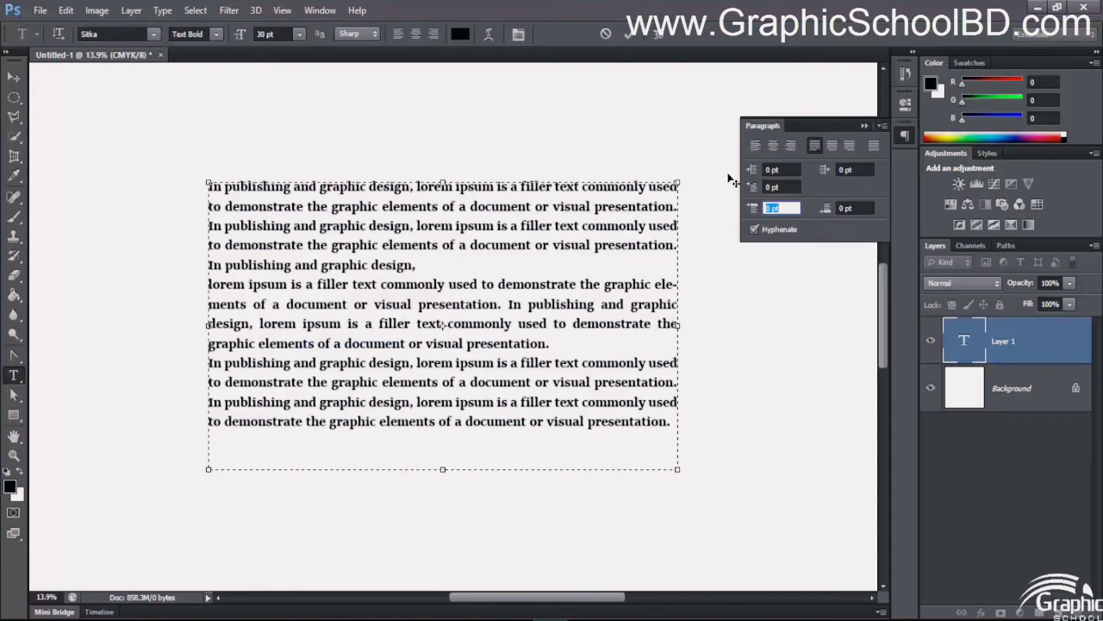
- Left-align all of the filler text in the text box
drag(384, 207, 493, 383)
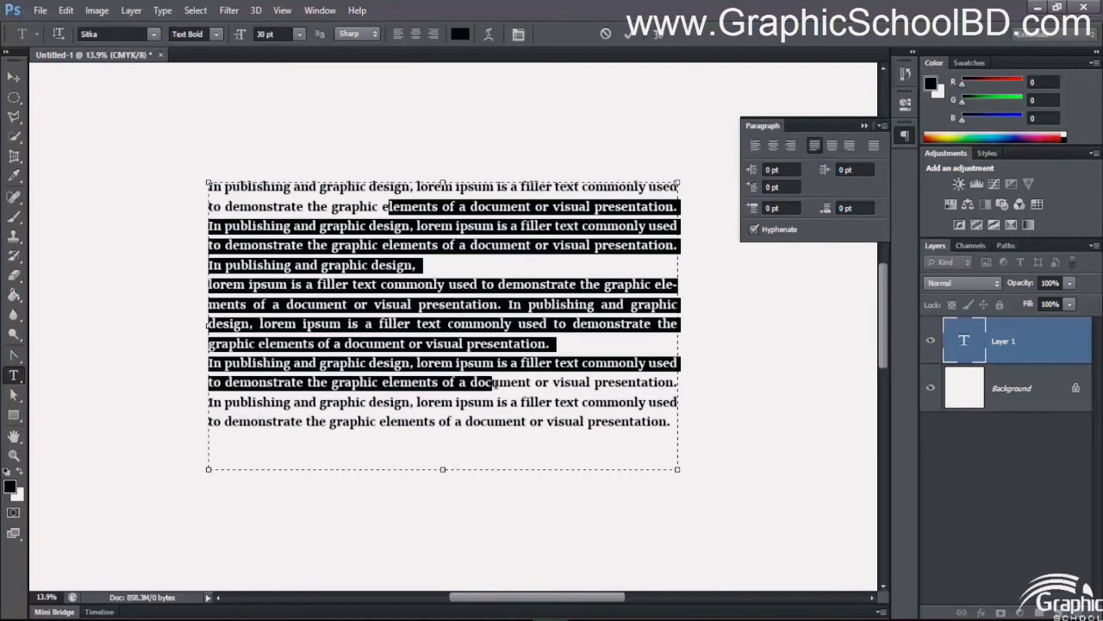
click(597, 343)
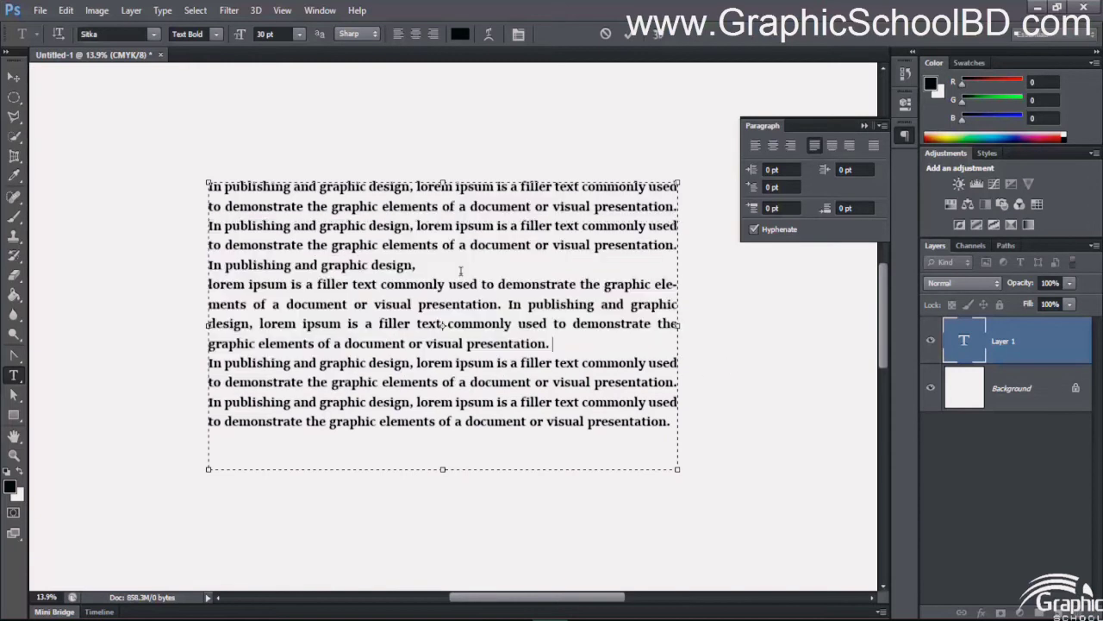
key(ctrl+a)
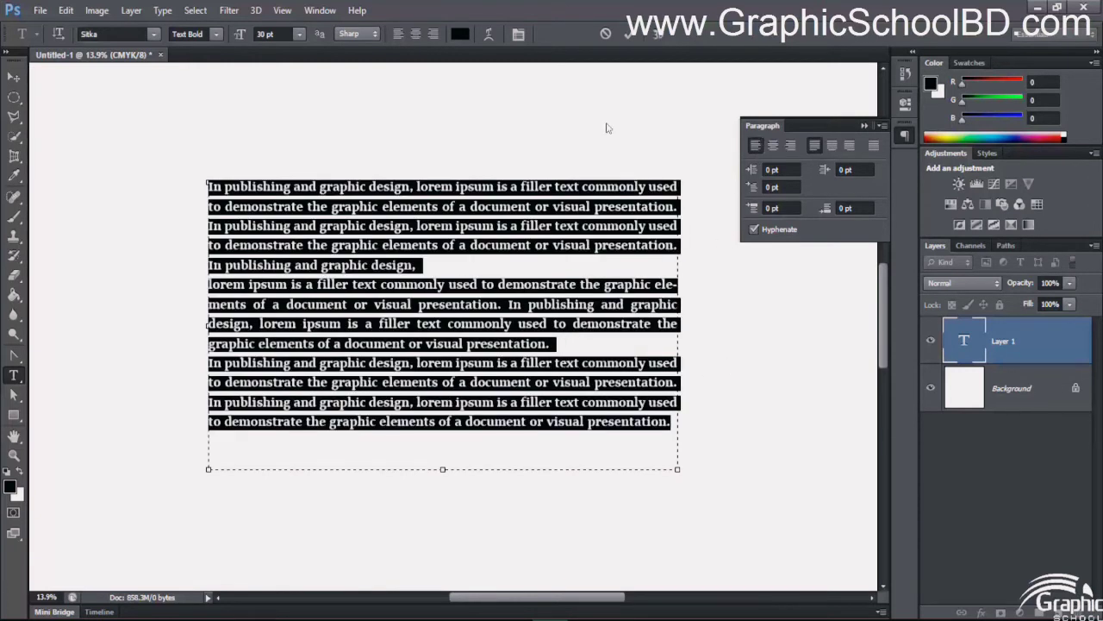
click(756, 146)
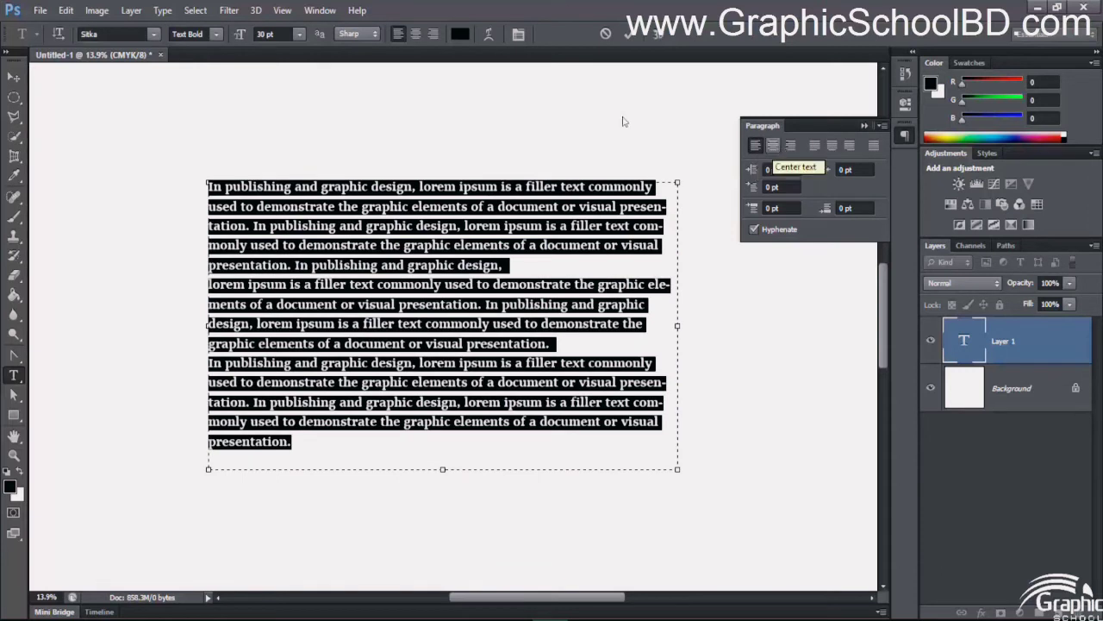
- Try center alignment and right alignment on all of the filler text
click(773, 146)
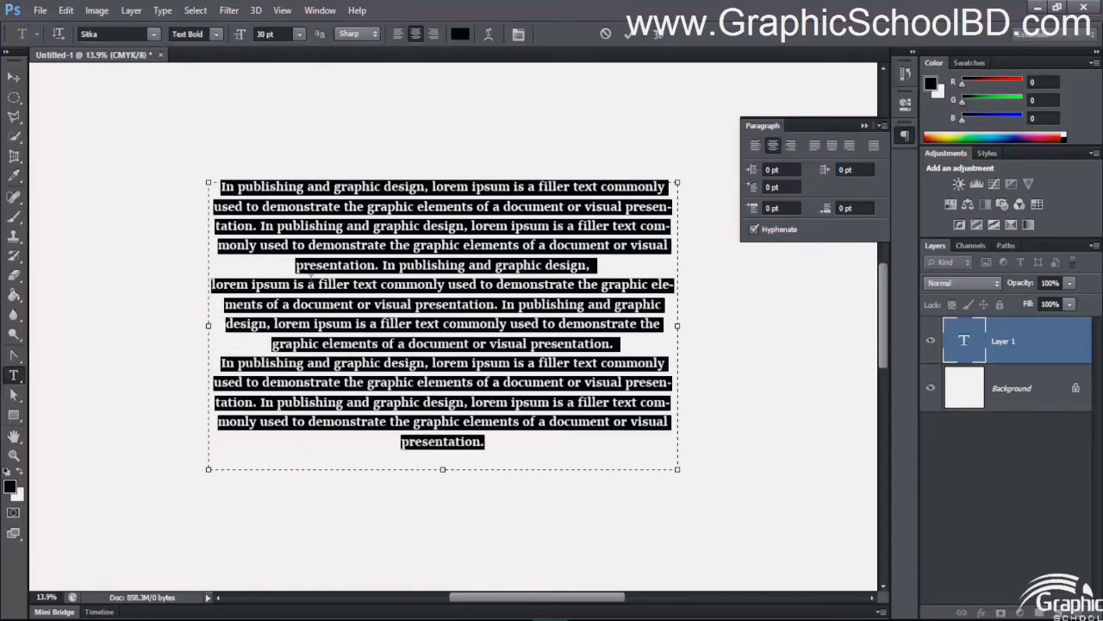
click(791, 146)
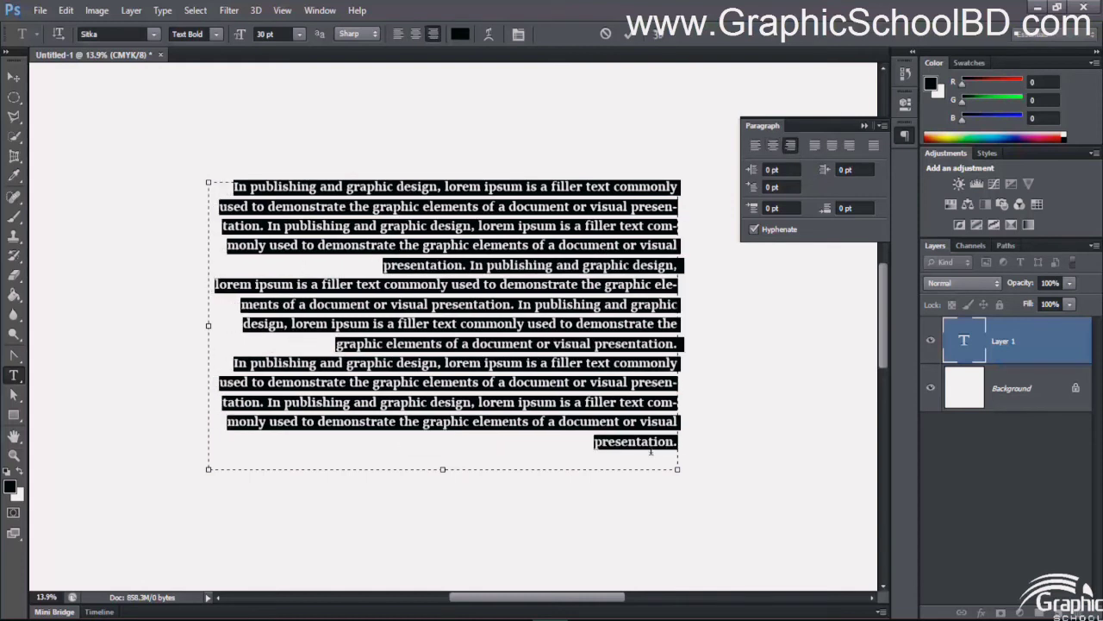
- Try the justification options on all of the filler text: last line left, last line centered, last line right, and fully justified
click(652, 283)
key(ctrl+a)
click(814, 149)
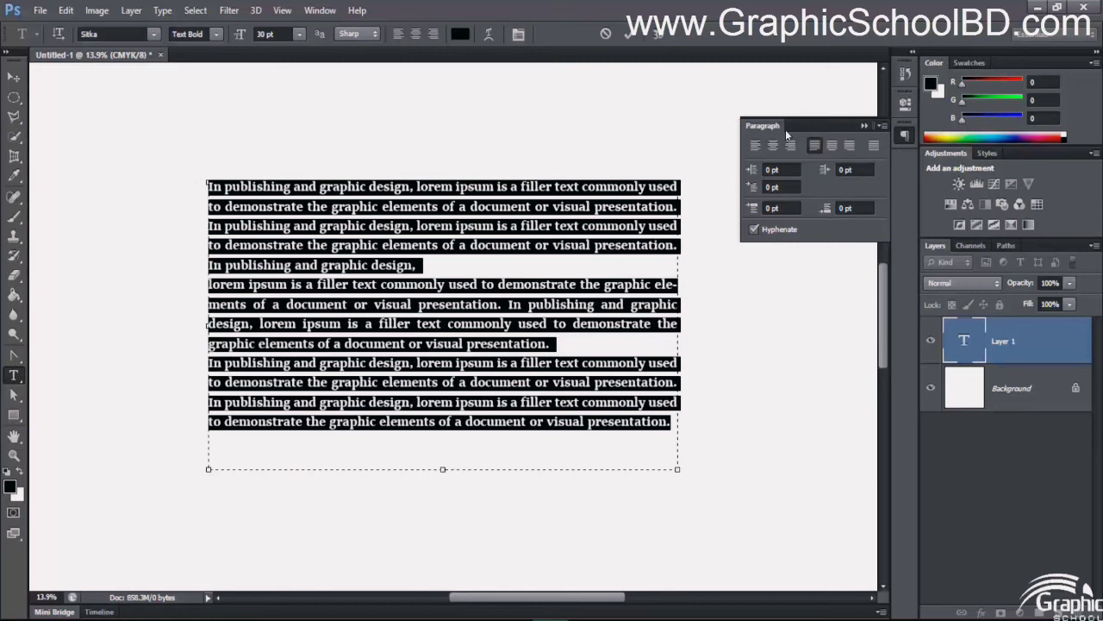
click(833, 147)
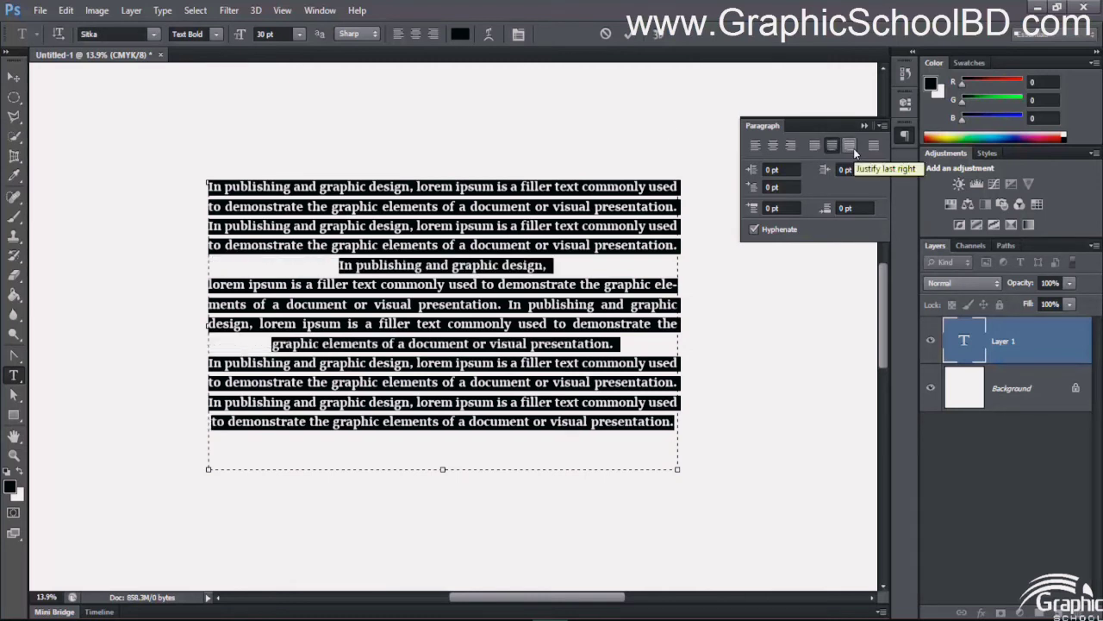
click(852, 148)
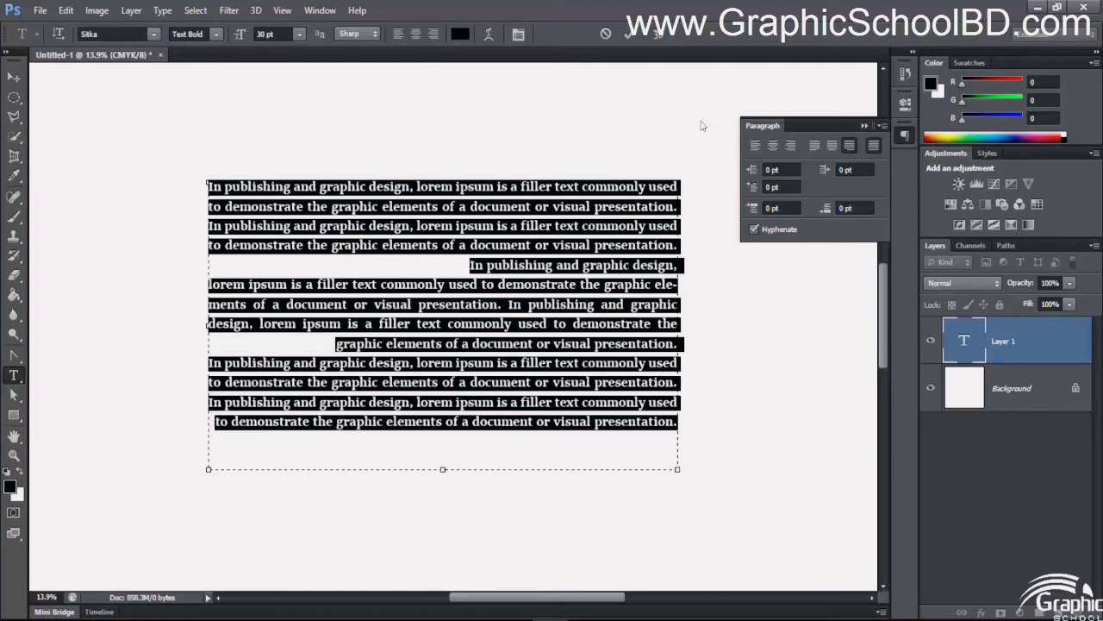
click(874, 147)
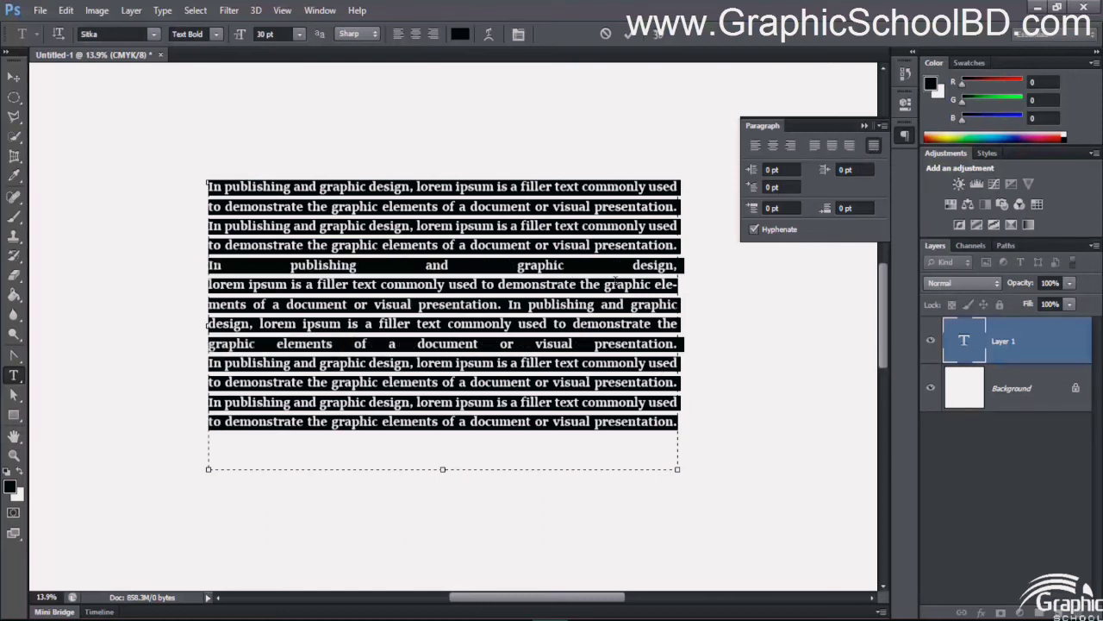
- Justify all of the filler text with the last line of each paragraph aligned left
click(565, 266)
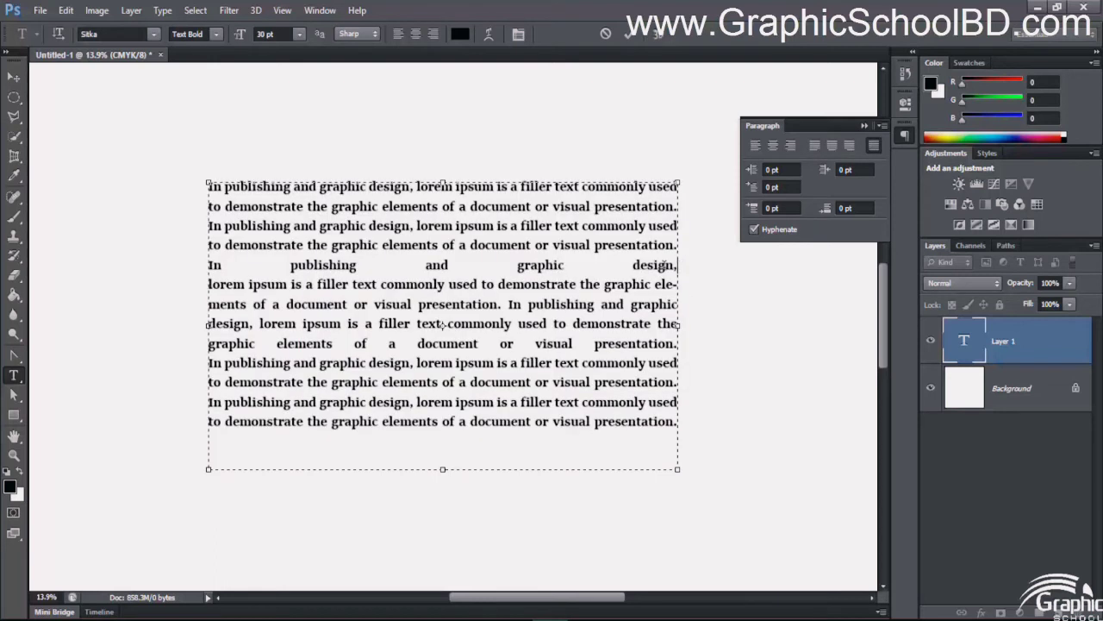
drag(679, 265, 203, 266)
drag(672, 346, 209, 345)
click(593, 267)
key(End)
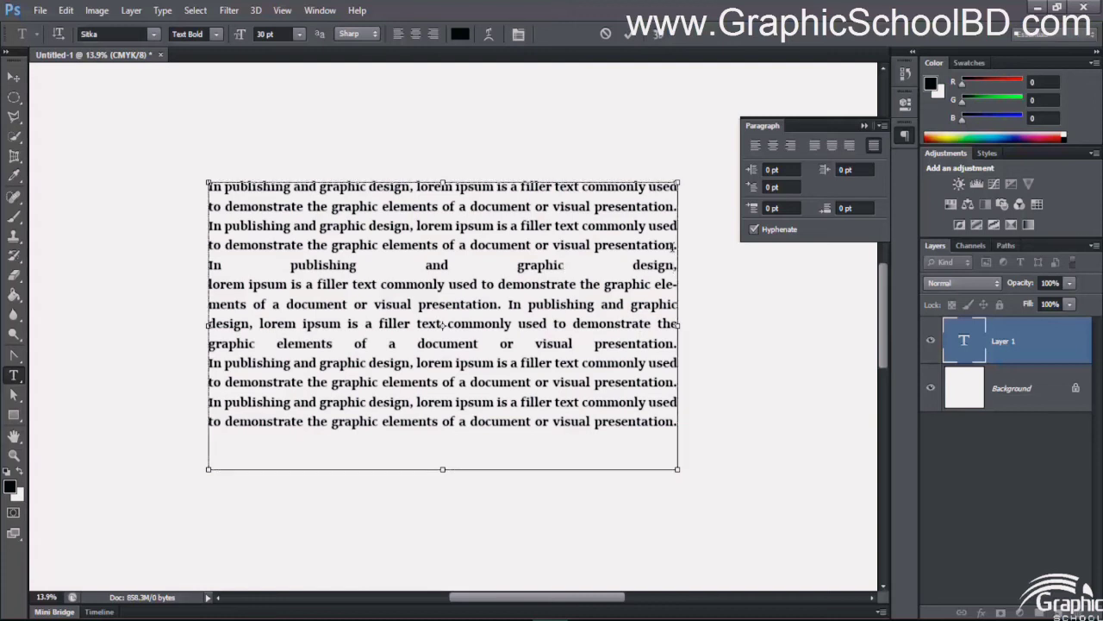
key(ctrl+a)
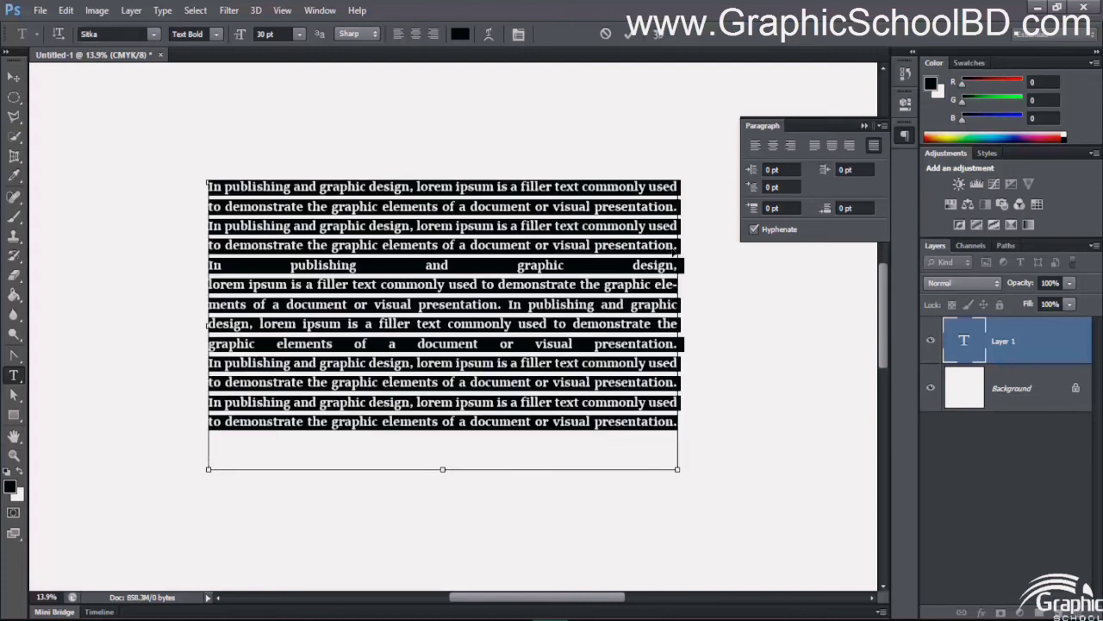
click(815, 147)
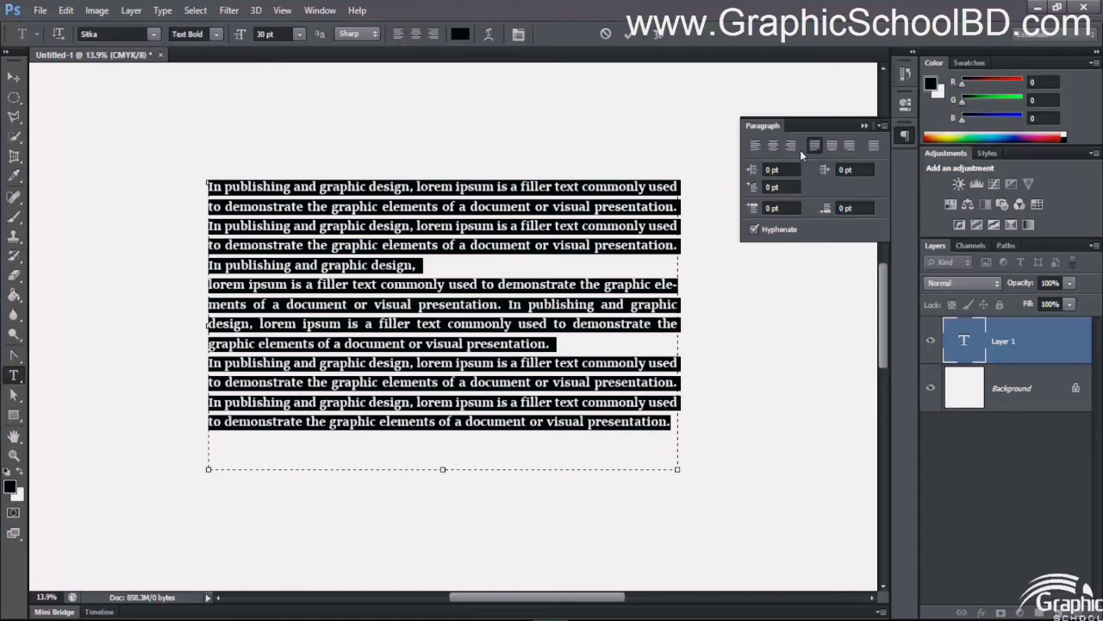
- Switch the filler text to plain left alignment and back to justified with the last line left for comparison
click(759, 145)
click(786, 145)
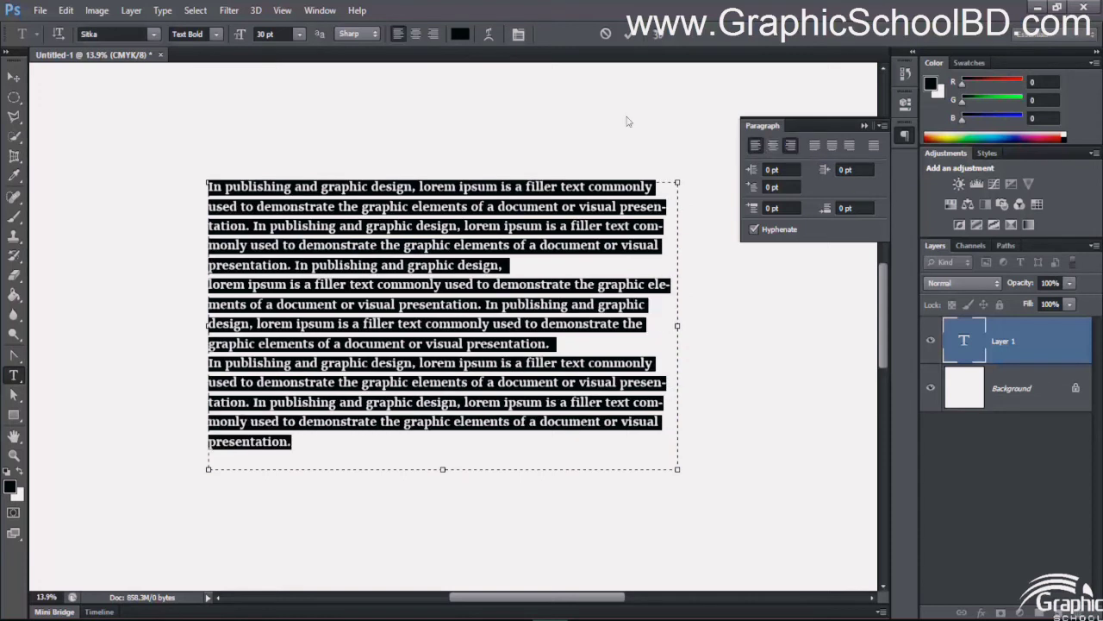
click(815, 146)
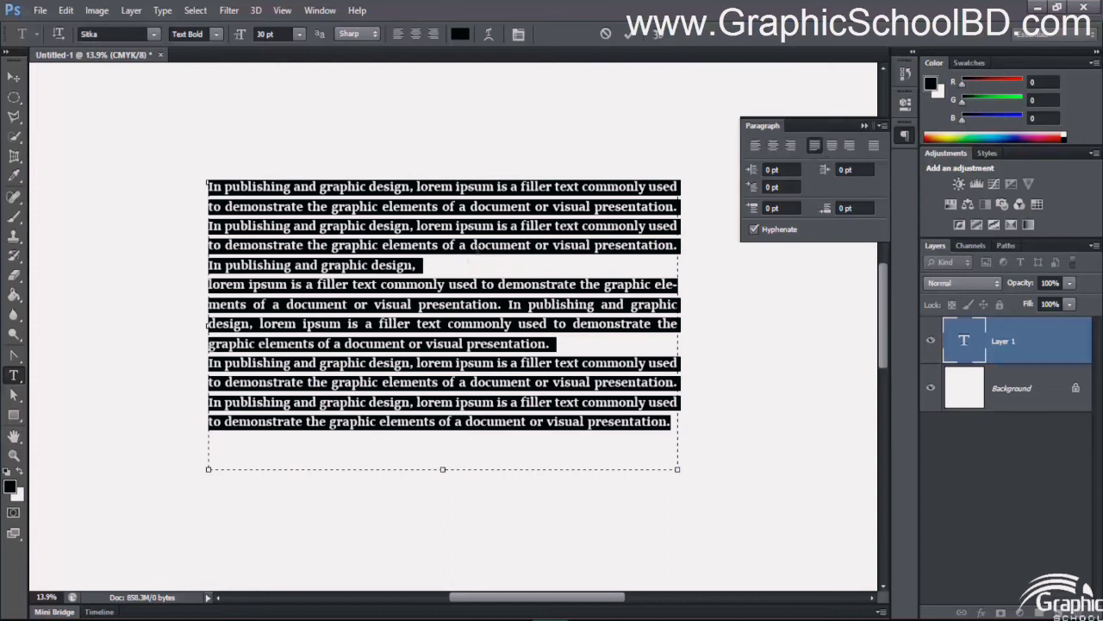
- Try a left margin indent of 50 pt on all of the filler text and reset it to 0
click(457, 267)
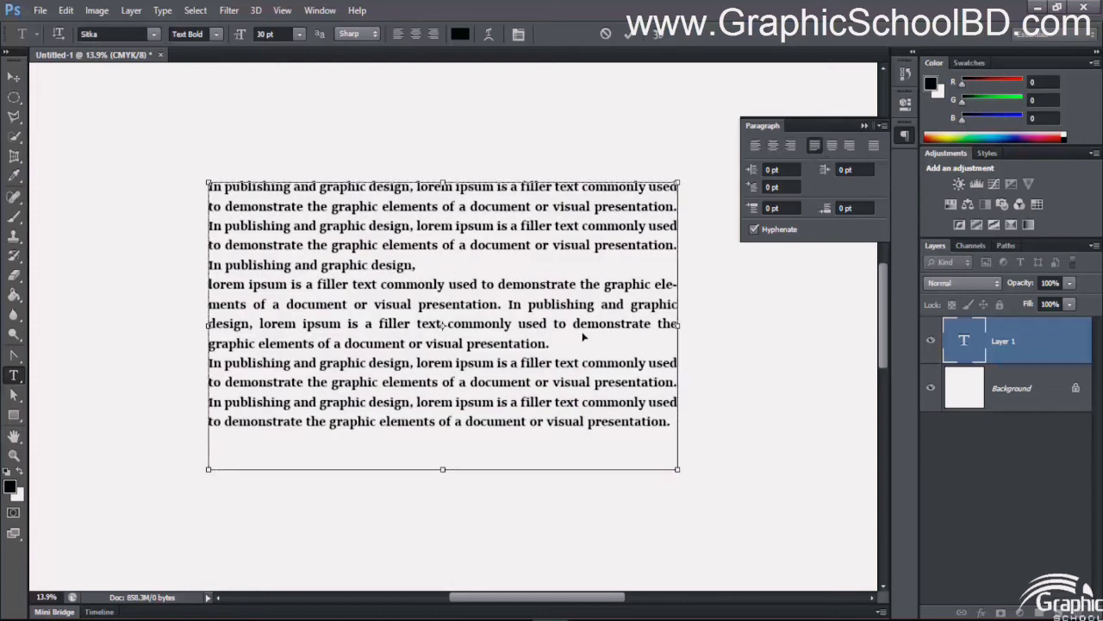
key(ctrl+a)
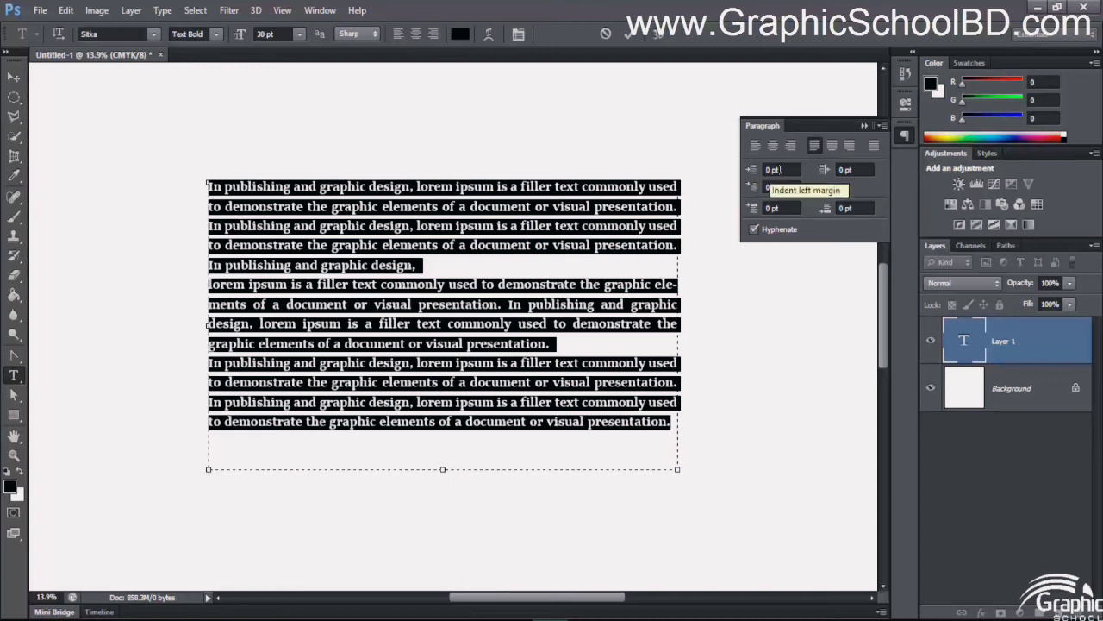
click(755, 171)
text(50)
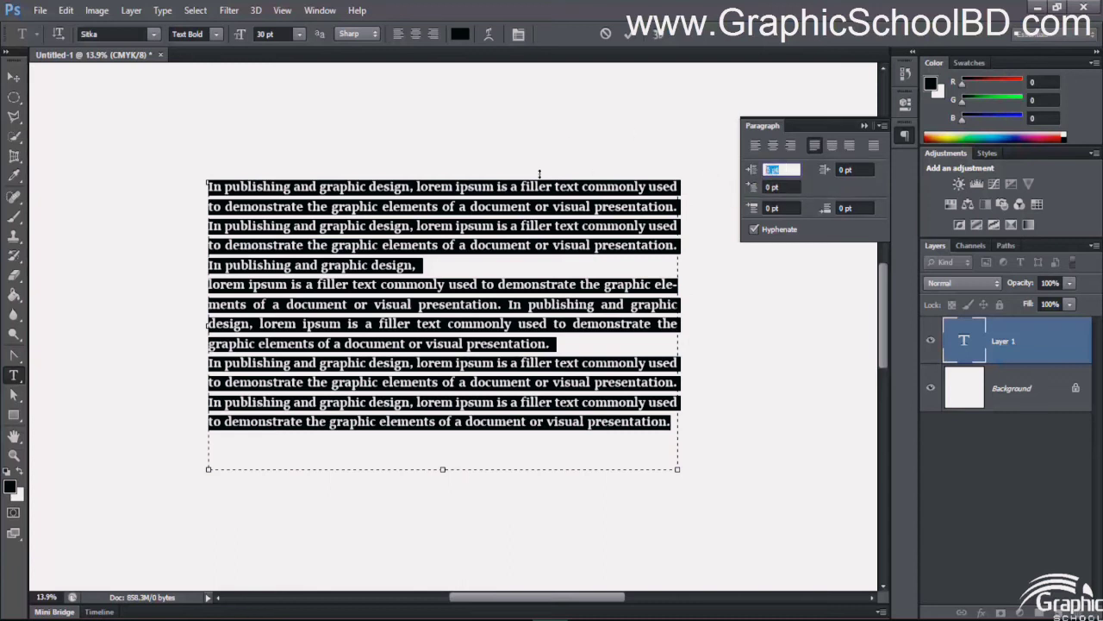
key(Return)
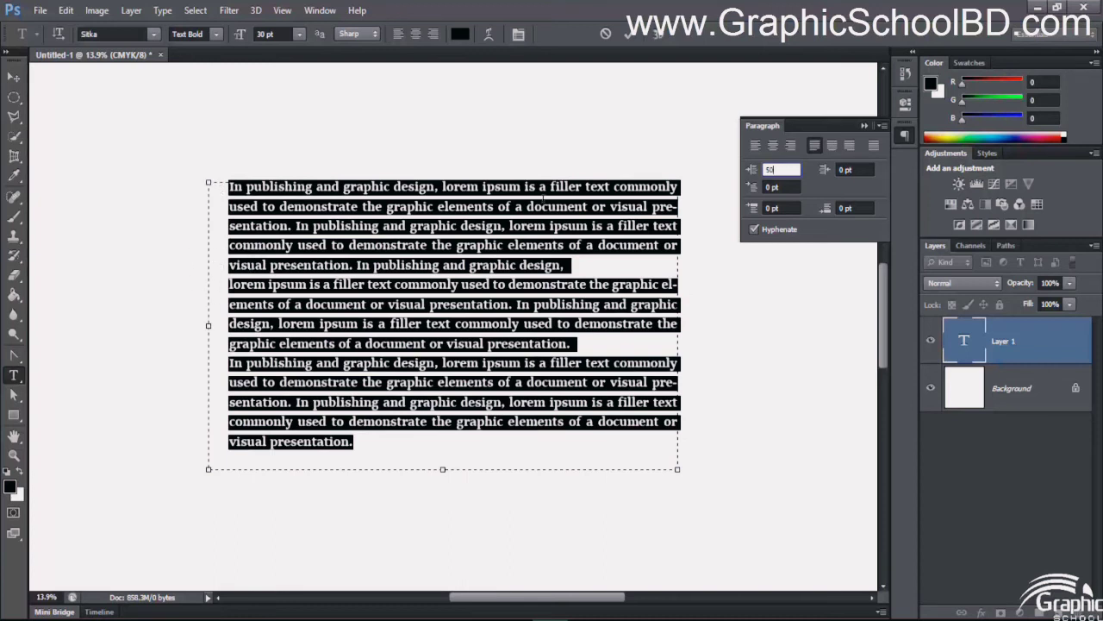
drag(783, 169, 731, 171)
text(0)
- Try a right margin indent of 50 pt on the filler text and reset it to 0
click(865, 169)
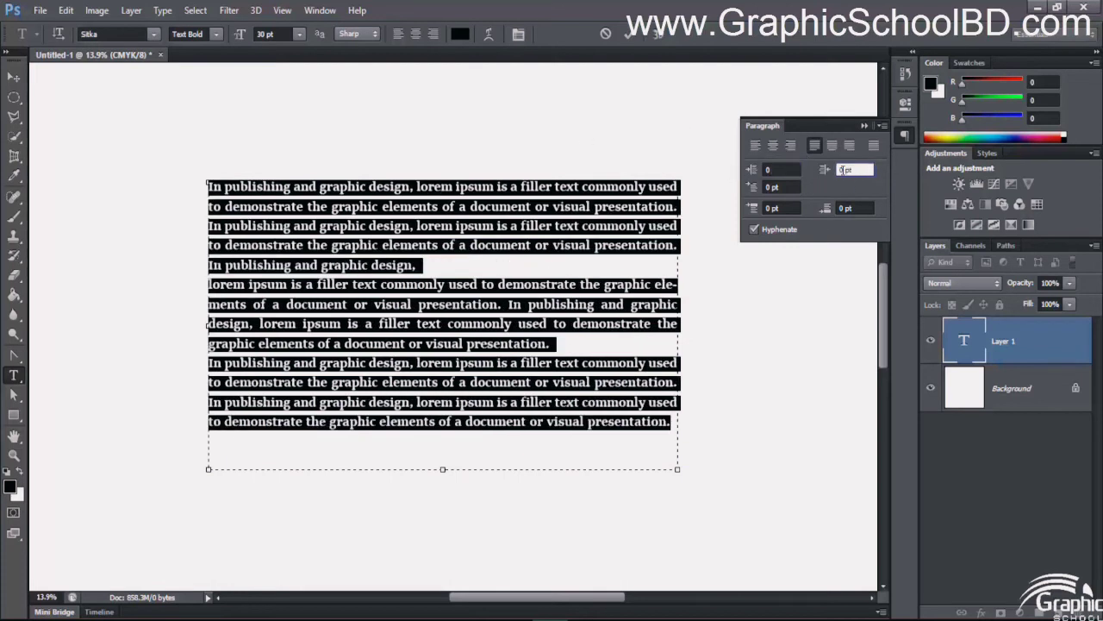
text(50)
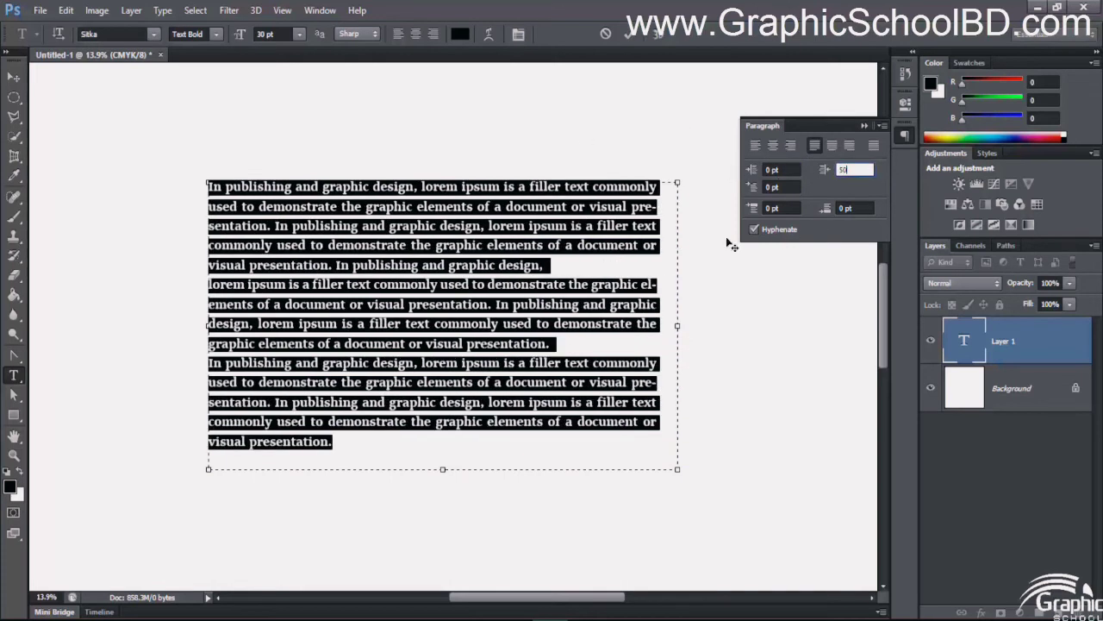
drag(848, 171, 623, 135)
text(0)
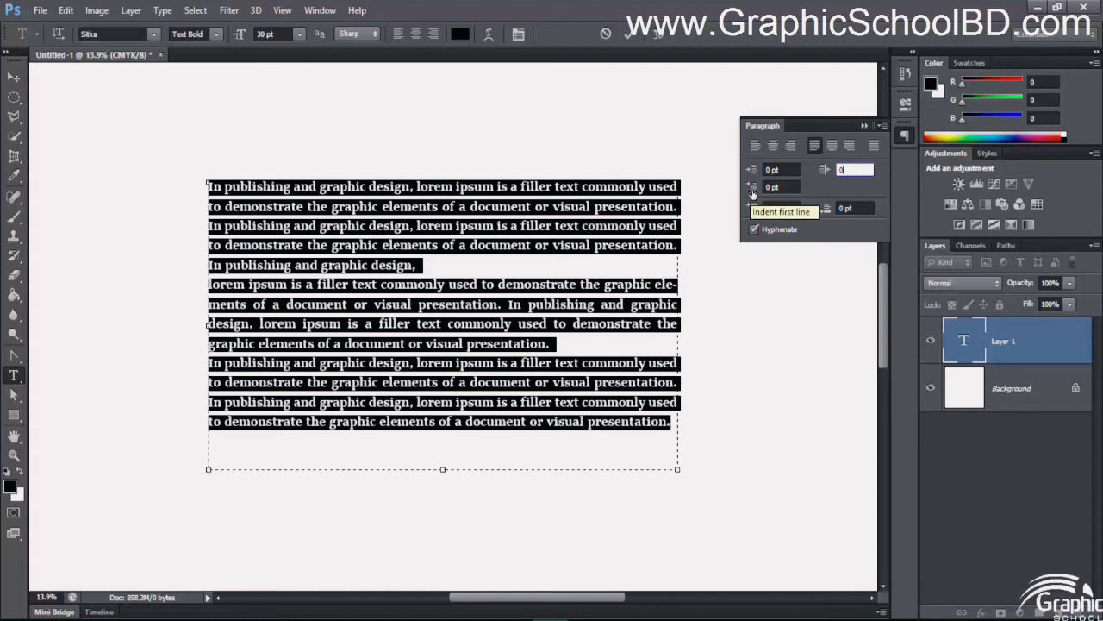
- Set the first-line indent of all the filler text paragraphs to 100 pt, trying 50 pt first
drag(779, 188, 628, 148)
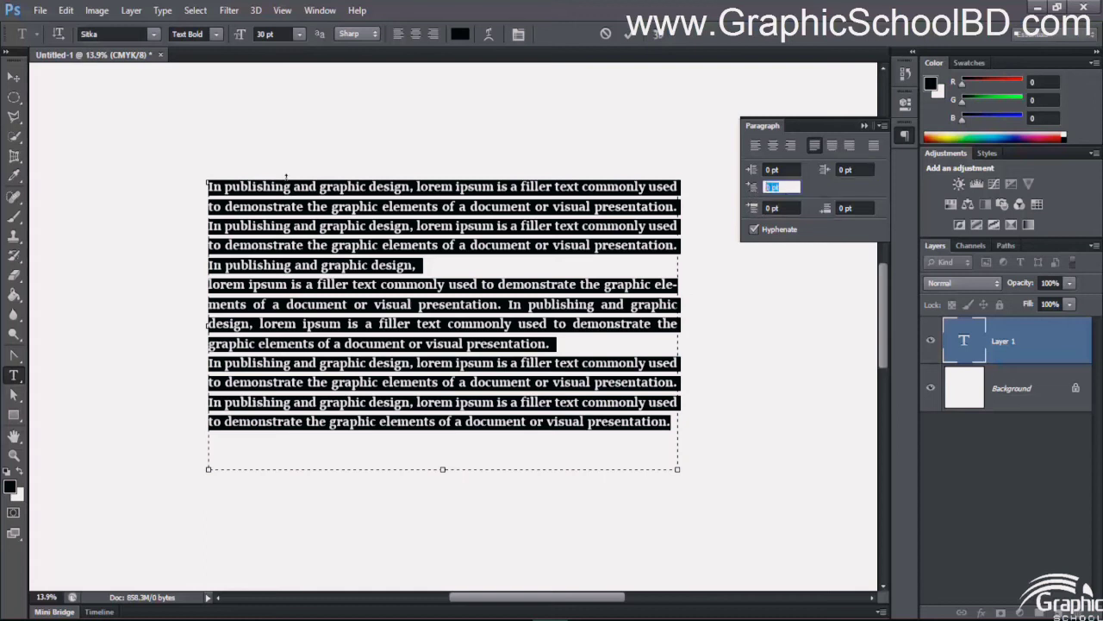
click(225, 187)
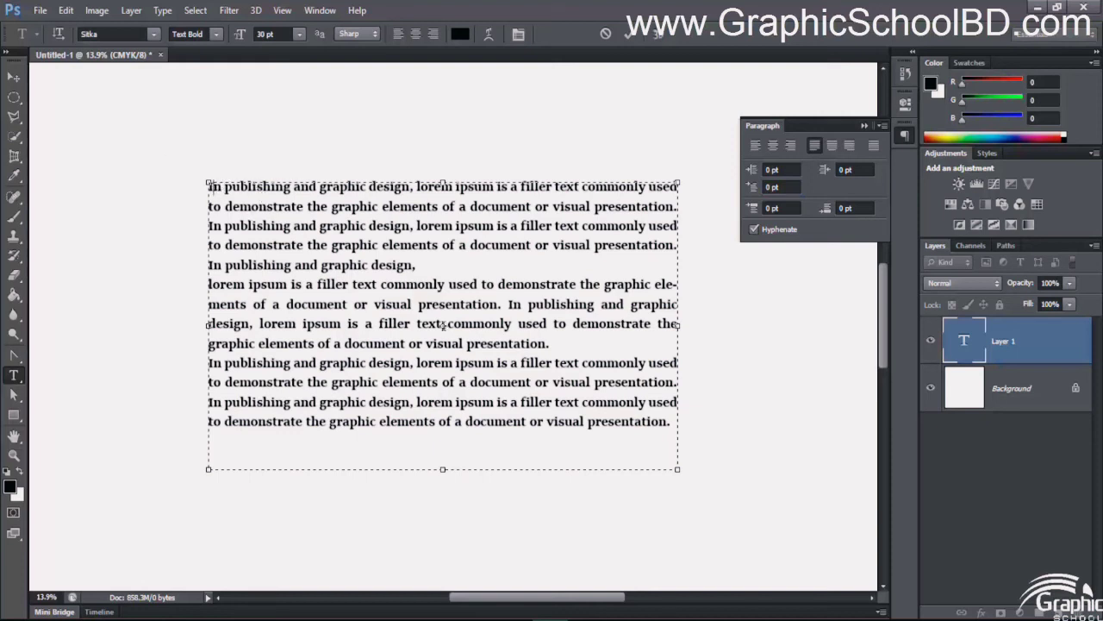
key(ctrl+a)
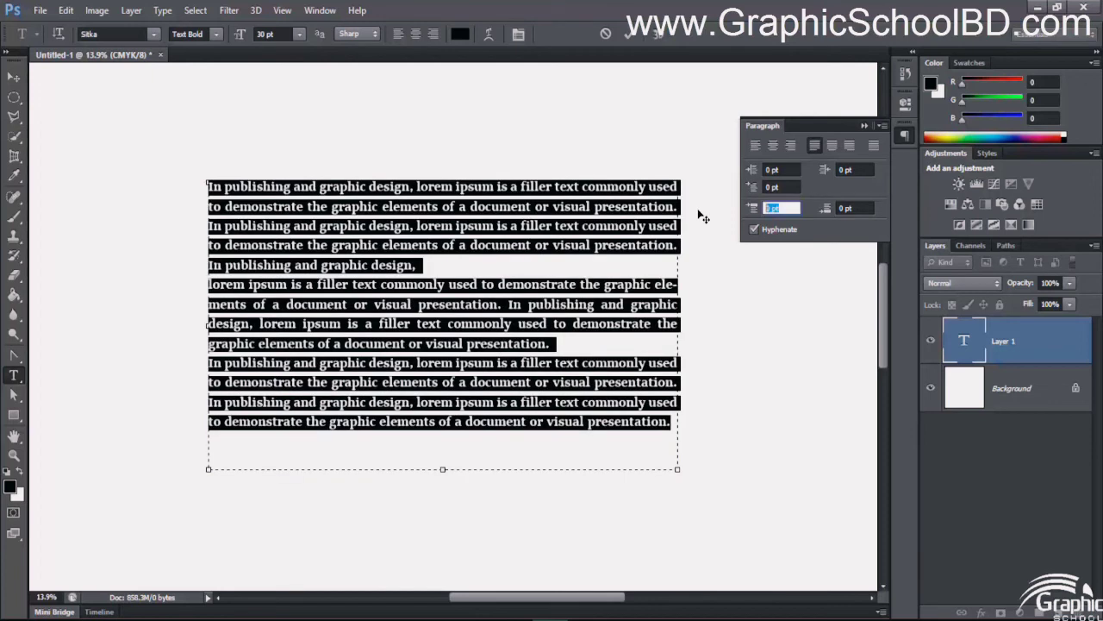
click(778, 187)
drag(779, 187, 713, 195)
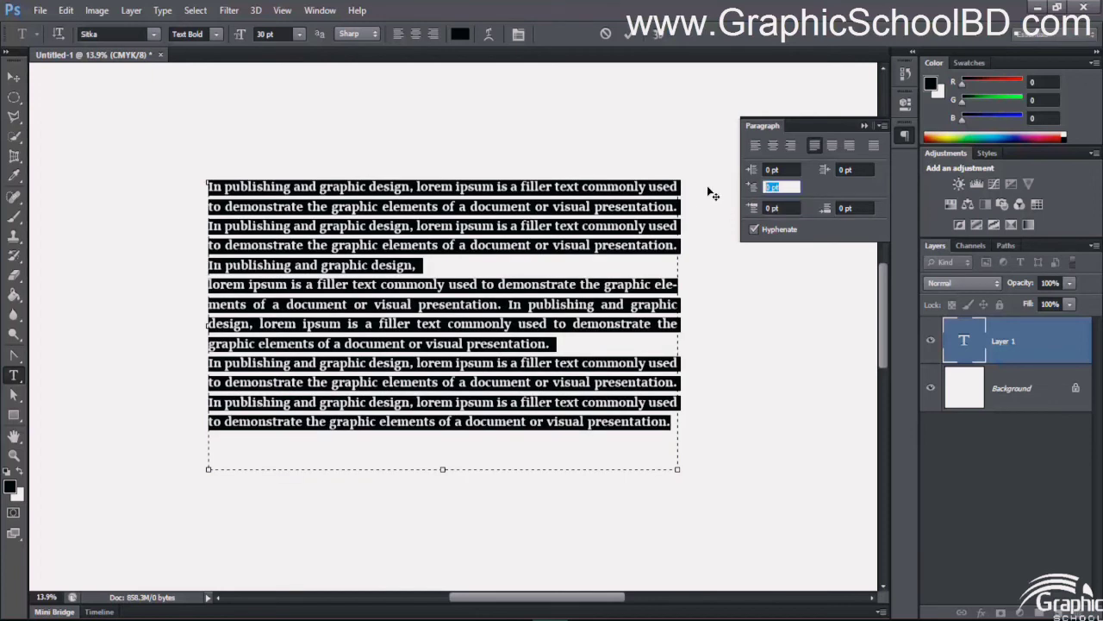
text(50)
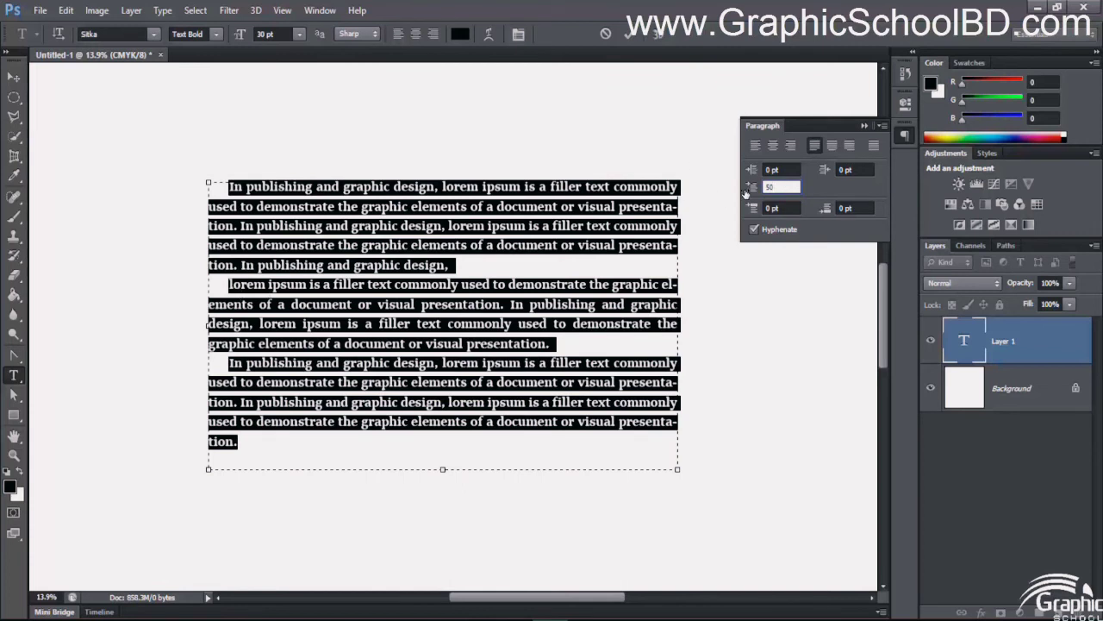
text(100)
key(Return)
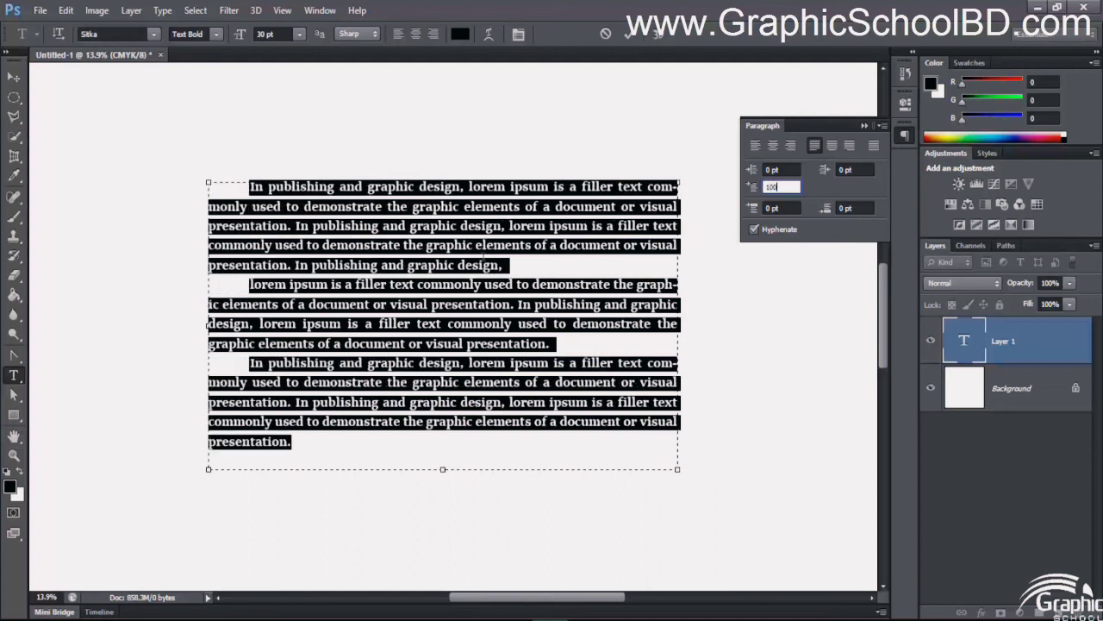
- Examine the indented first lines of the three paragraphs and the break between the first and second paragraphs
click(466, 269)
click(249, 186)
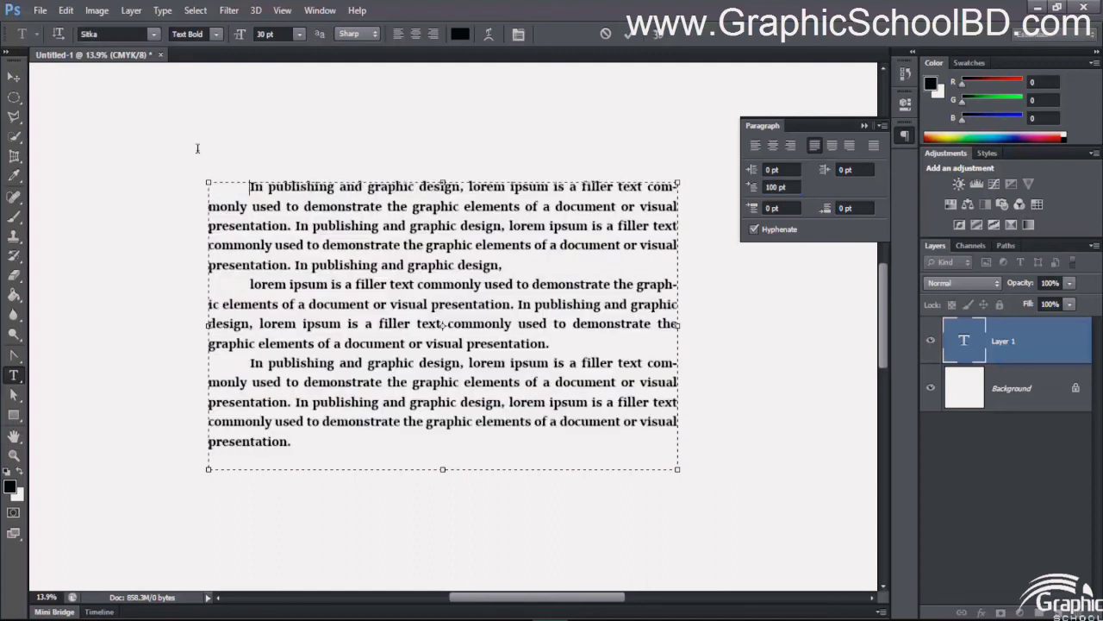
drag(249, 186, 285, 186)
drag(250, 284, 315, 303)
drag(250, 363, 348, 363)
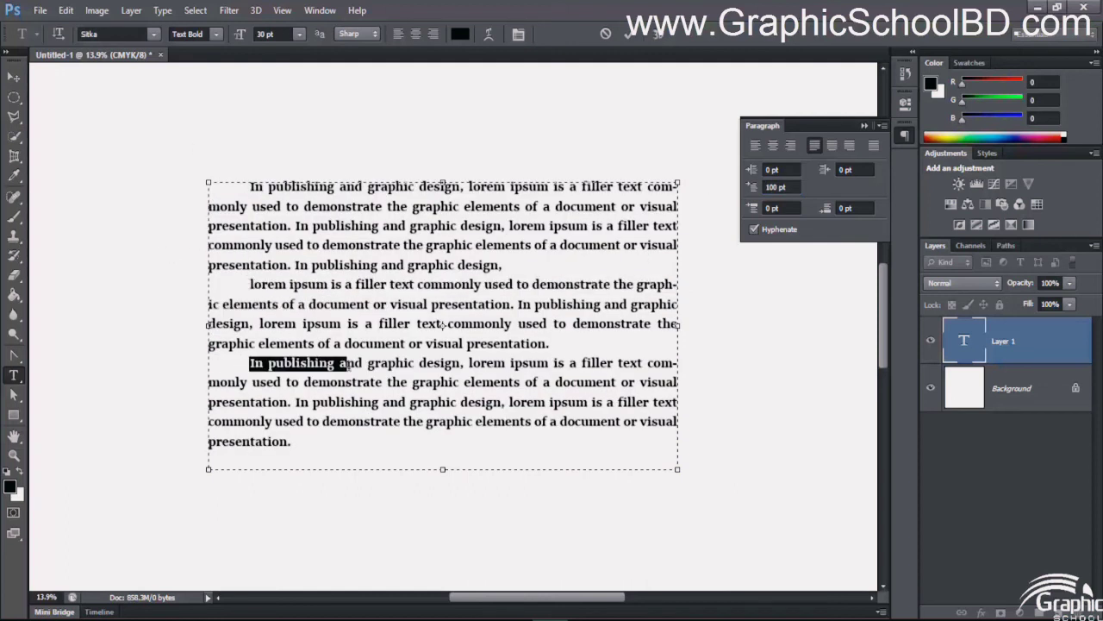
click(293, 281)
click(245, 188)
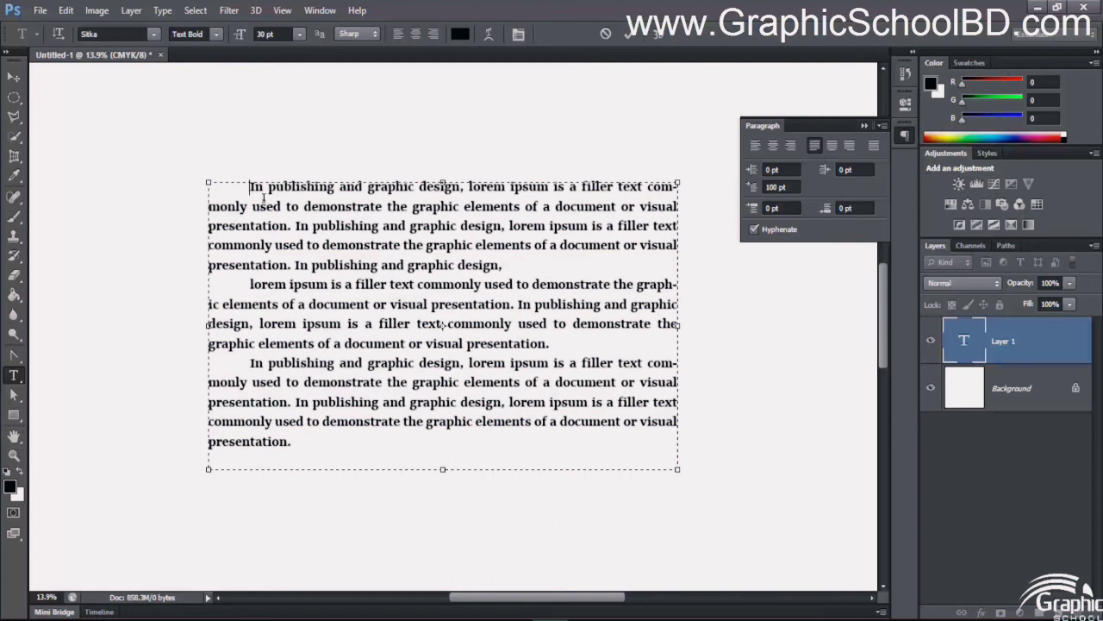
drag(263, 198, 358, 450)
click(287, 344)
drag(512, 268, 439, 231)
click(489, 304)
click(502, 267)
key(BackSpace)
text(,)
- Set the space before each paragraph of the filler text to 40 pt, trying 100 pt first
drag(358, 441, 241, 196)
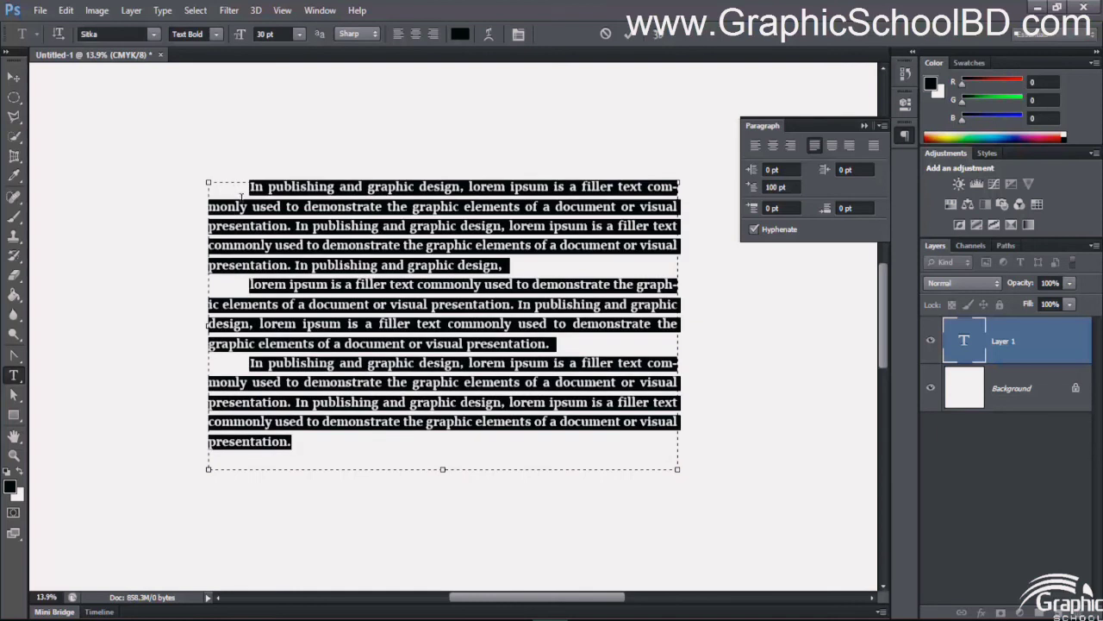
click(770, 208)
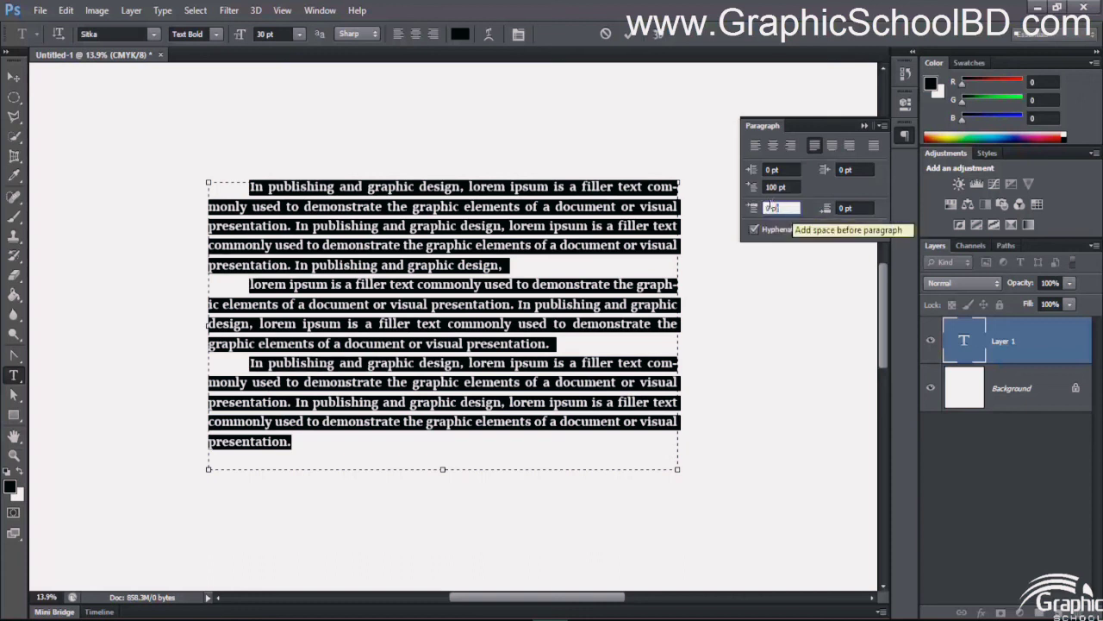
text(100)
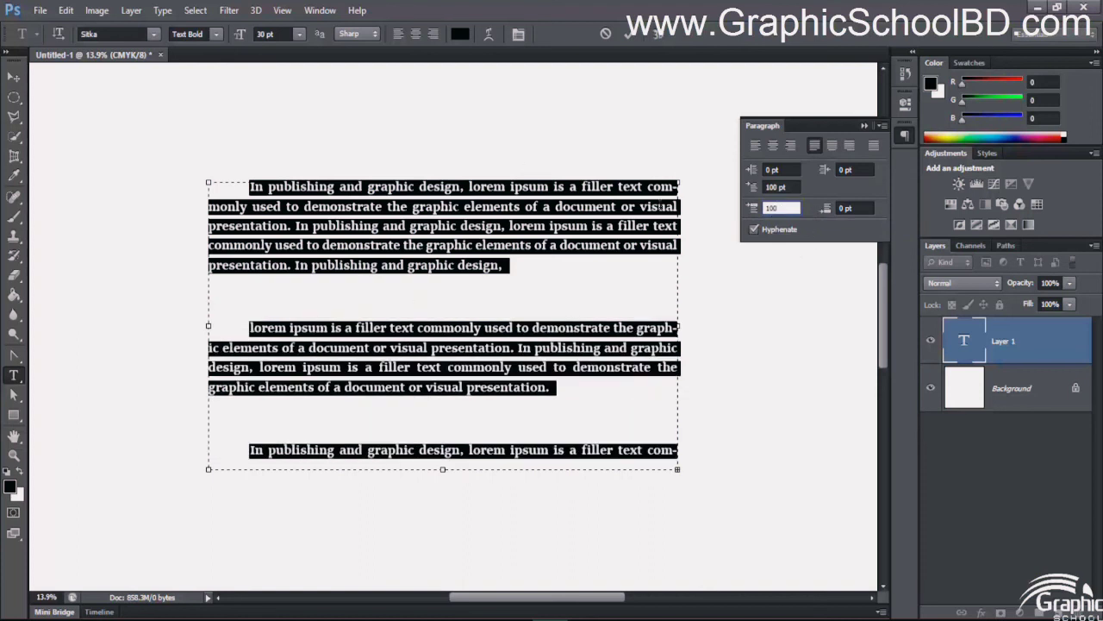
text(40)
key(Return)
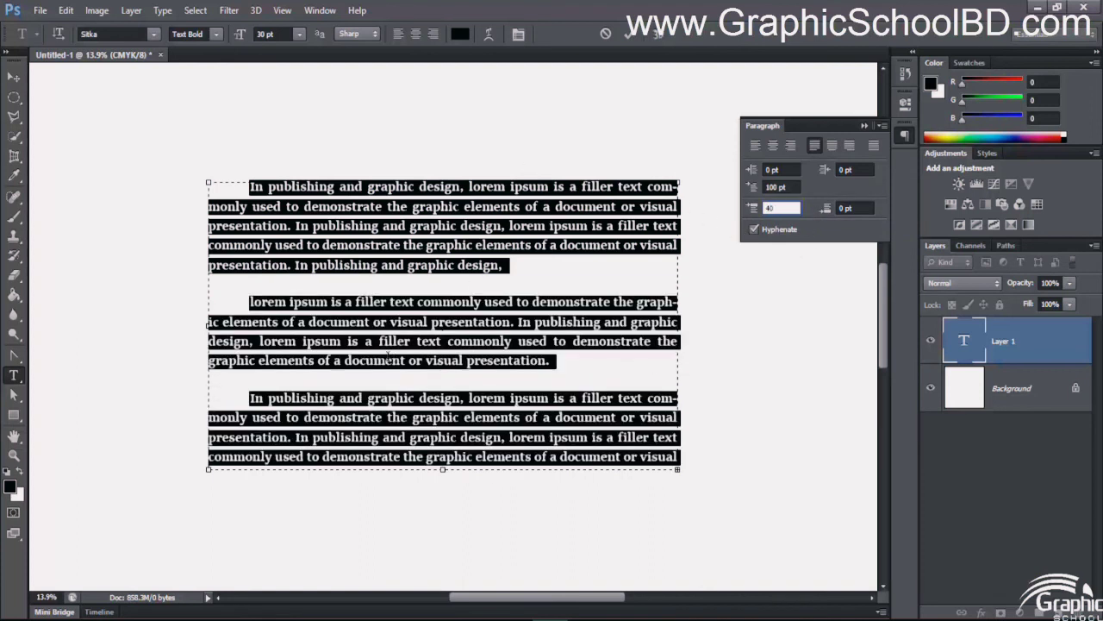
- Examine the gaps between the filler text paragraphs by highlighting across the paragraph breaks
click(248, 257)
drag(249, 257, 366, 343)
click(417, 401)
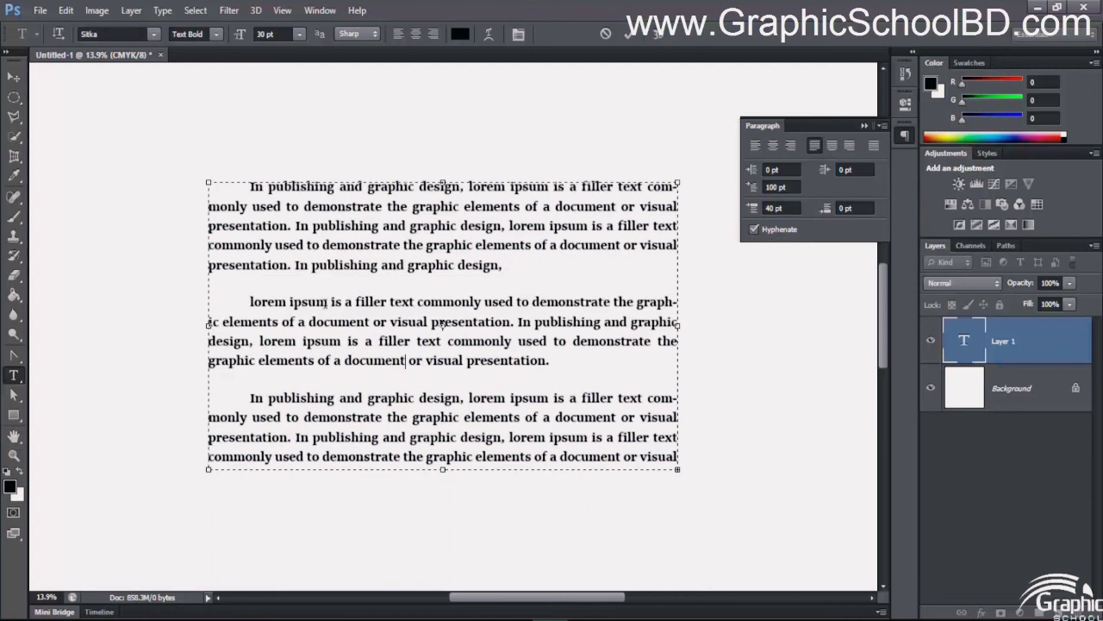
drag(373, 228, 469, 401)
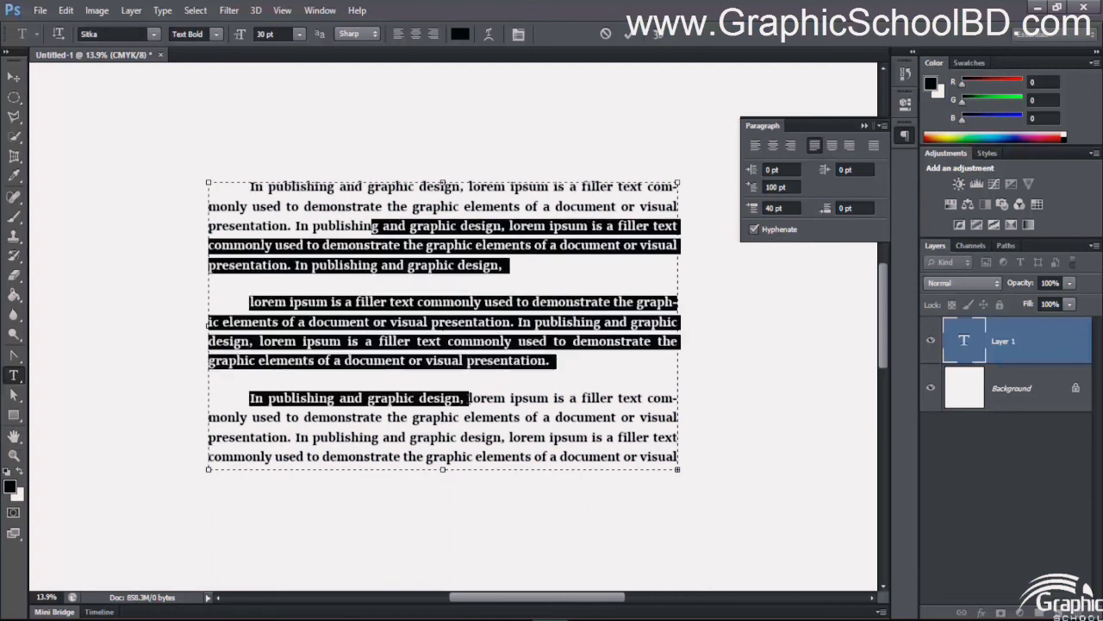
click(469, 401)
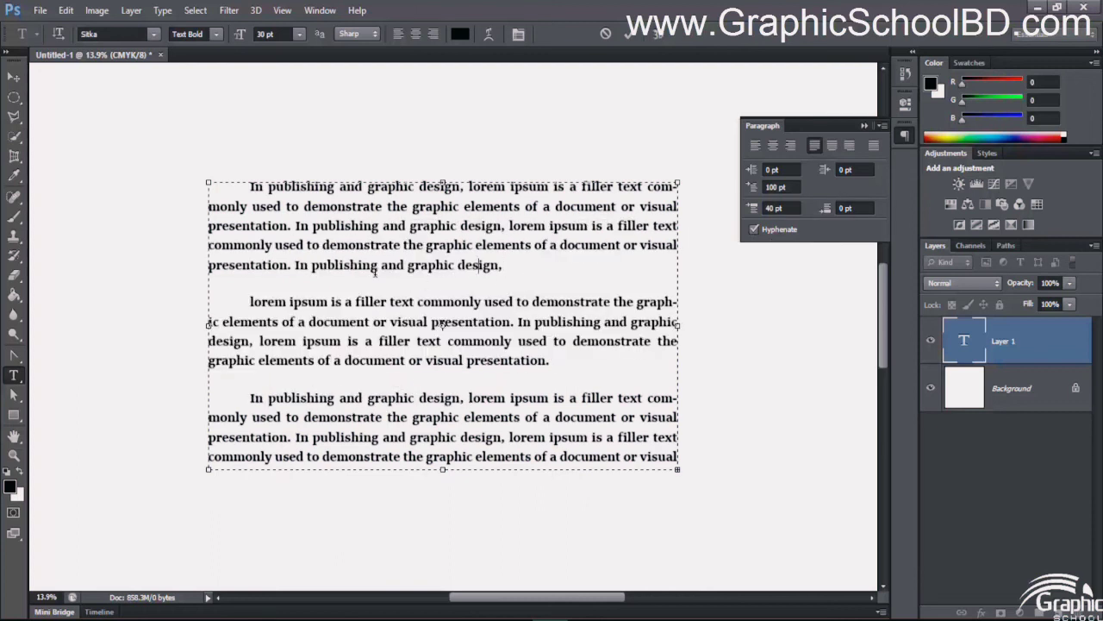
drag(363, 263, 438, 324)
click(422, 246)
drag(381, 246, 476, 341)
click(502, 324)
click(197, 180)
drag(381, 245, 519, 345)
click(519, 360)
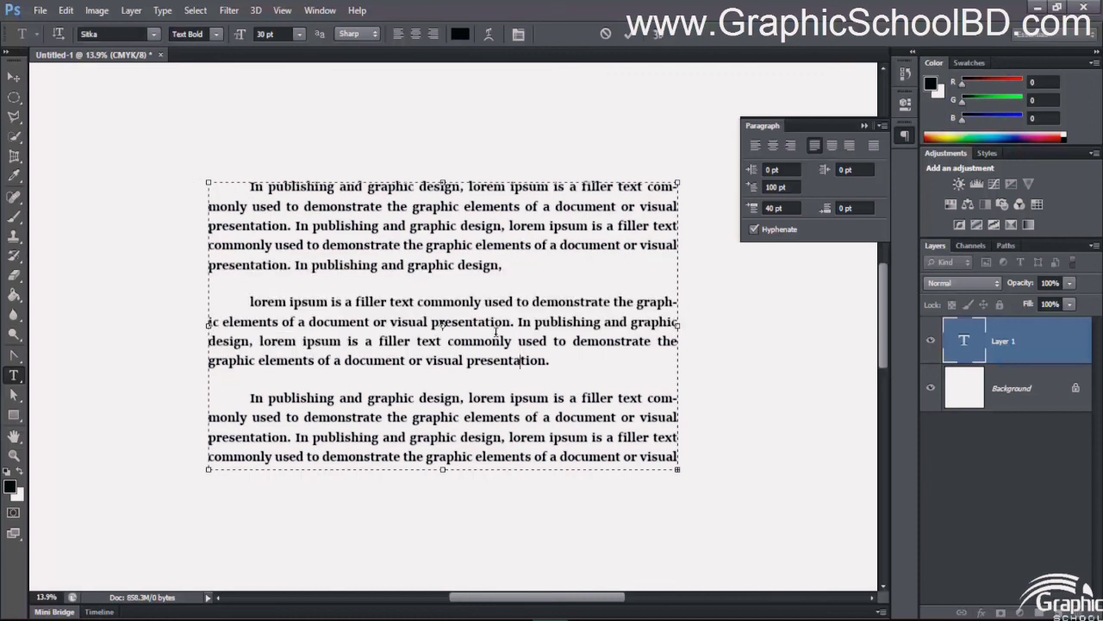